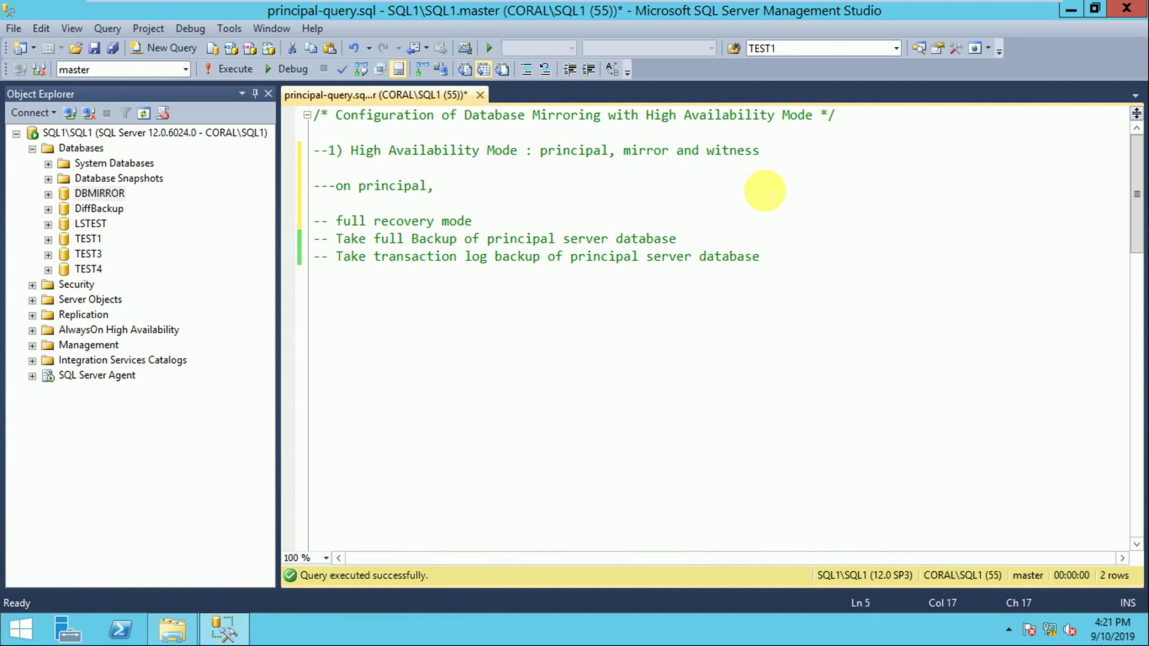
pyautogui.moveTo(532, 150); pyautogui.dragTo(676, 150)
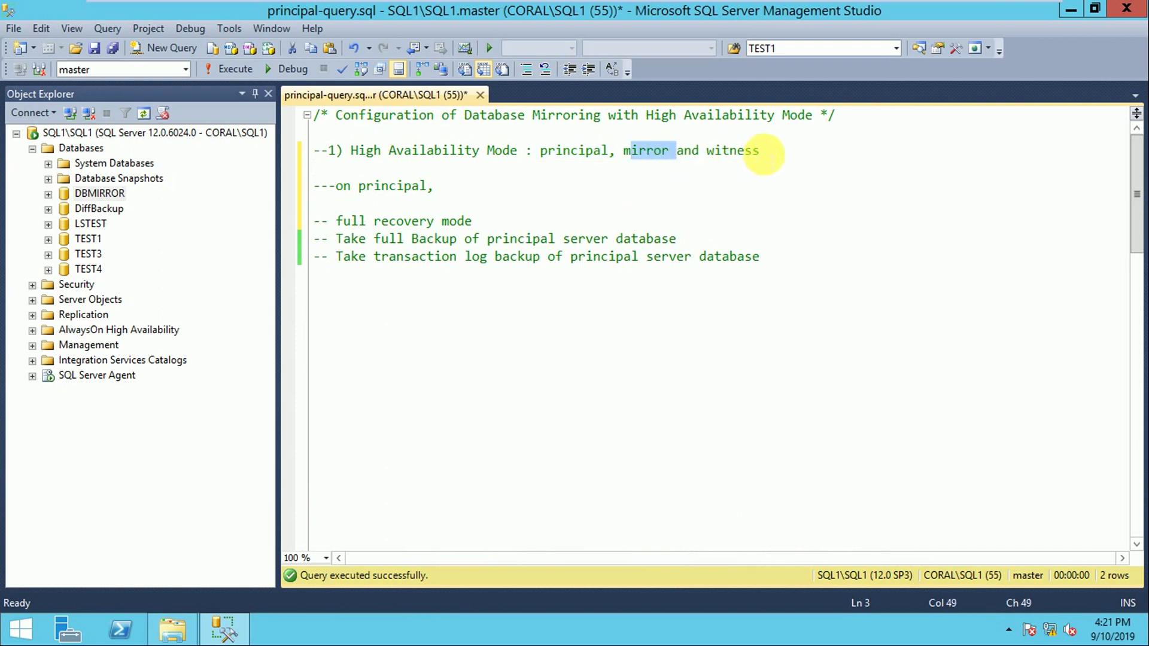
pyautogui.moveTo(763, 152); pyautogui.dragTo(502, 123)
pyautogui.click(548, 188)
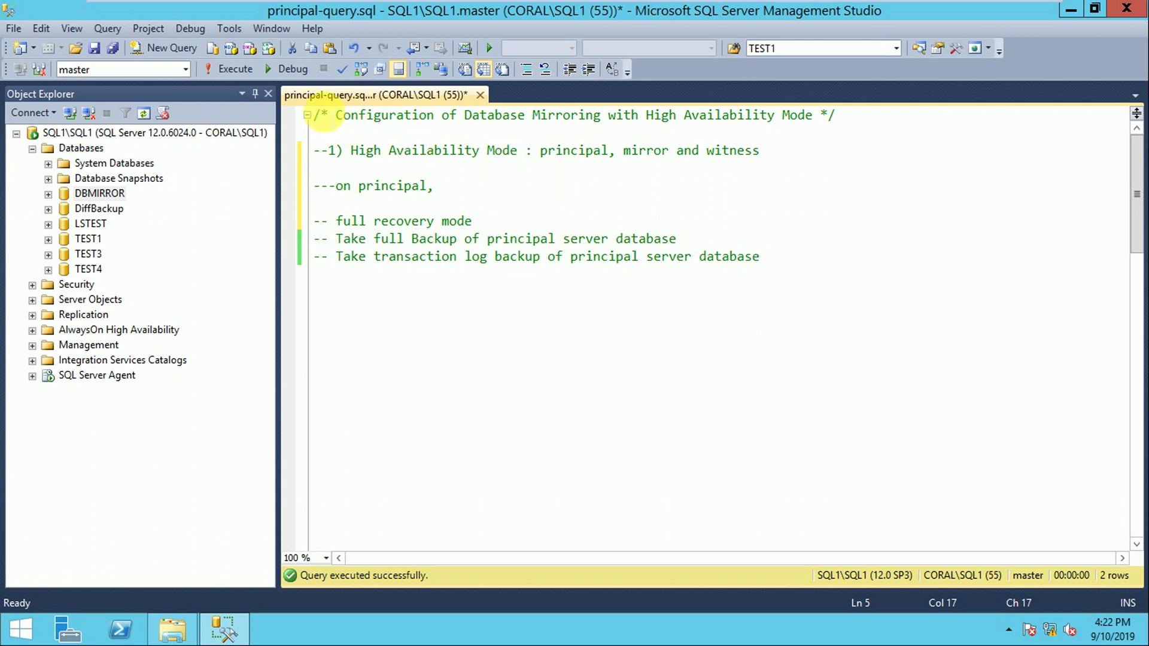
# Pin the virtual machine command bar so that it stays visible over the SQL1 session.
pyautogui.moveTo(236, 9)
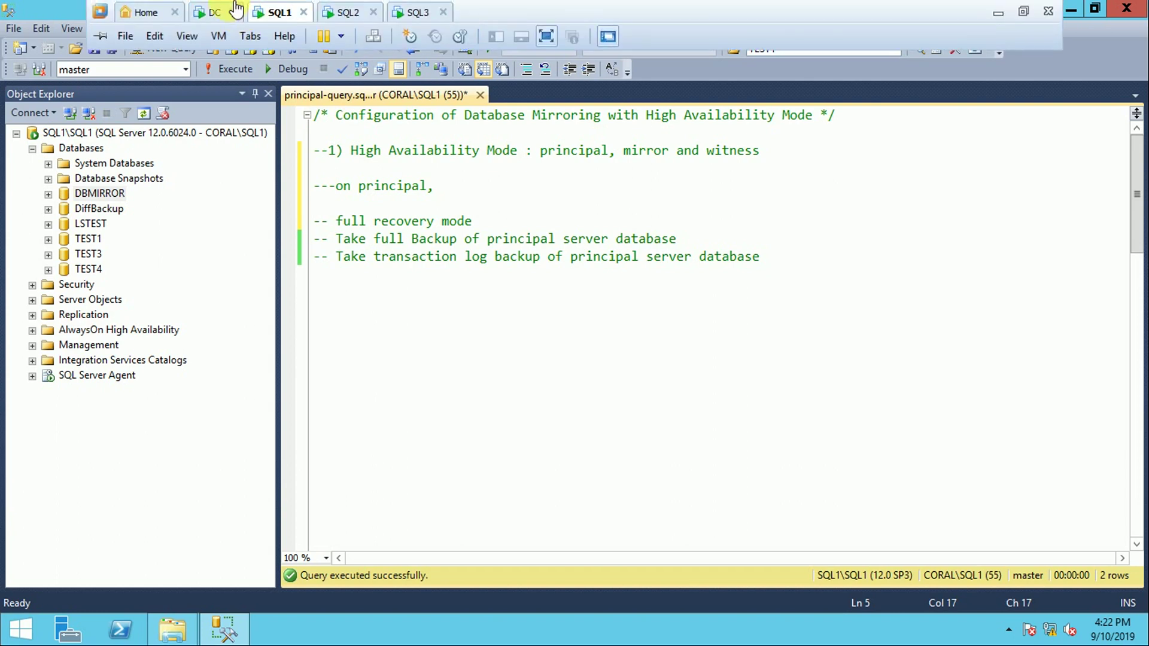
pyautogui.click(100, 35)
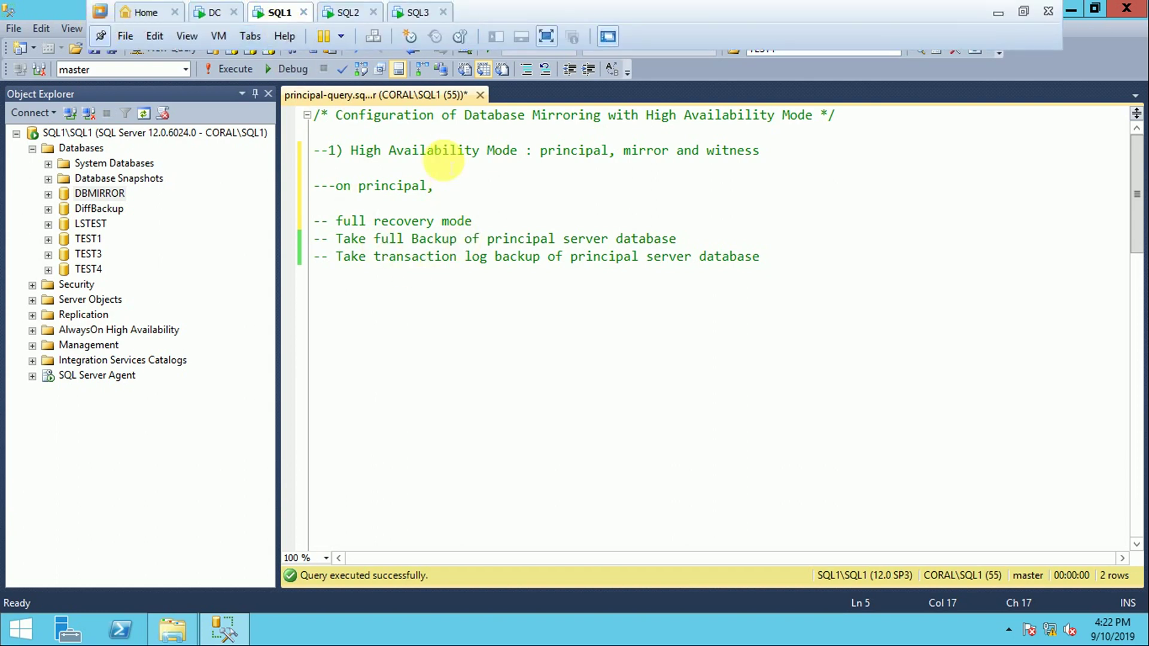
# Add the server name "sql1" after "principal" in the High Availability Mode comment.
pyautogui.click(609, 150)
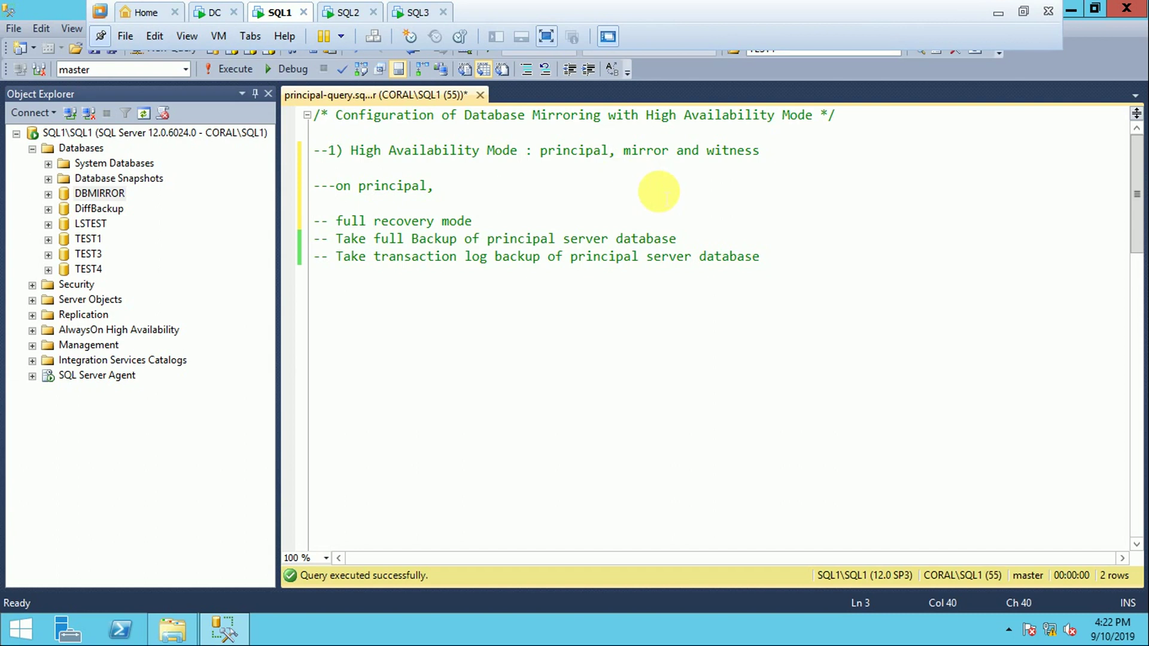
pyautogui.write('sl')
pyautogui.press('BackSpace')
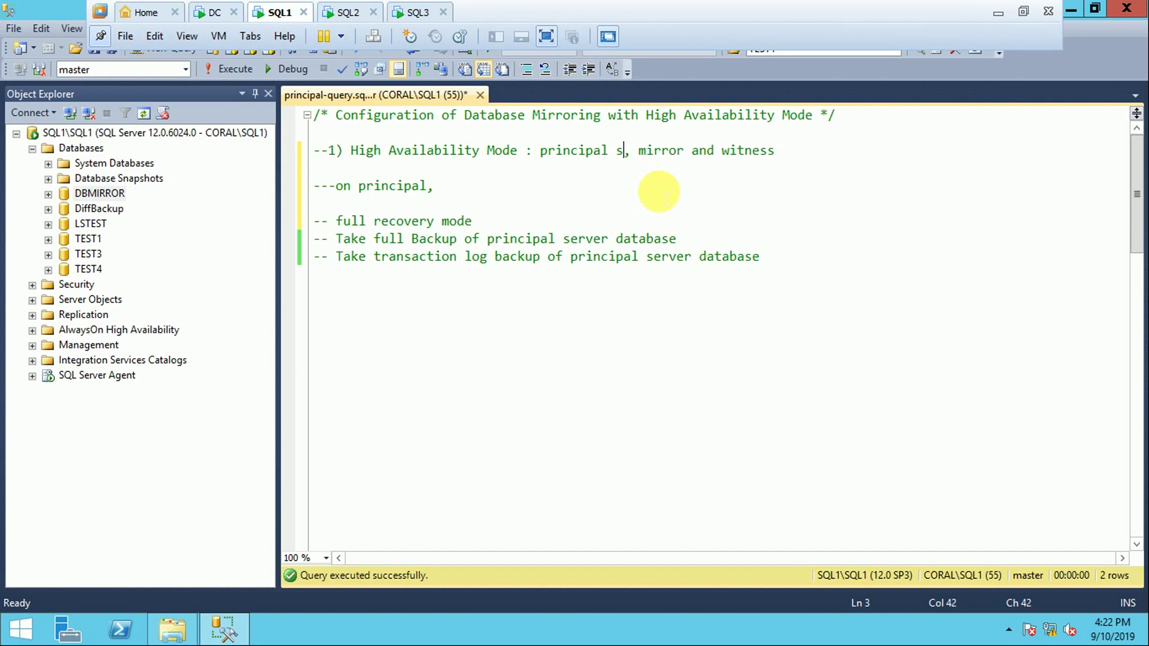
pyautogui.write('ql1')
# Add the server name "sql2" after "mirror" in the High Availability Mode comment.
pyautogui.press('Right')
pyautogui.press('Right')
pyautogui.press('Right')
pyautogui.press('Right')
pyautogui.press('Right')
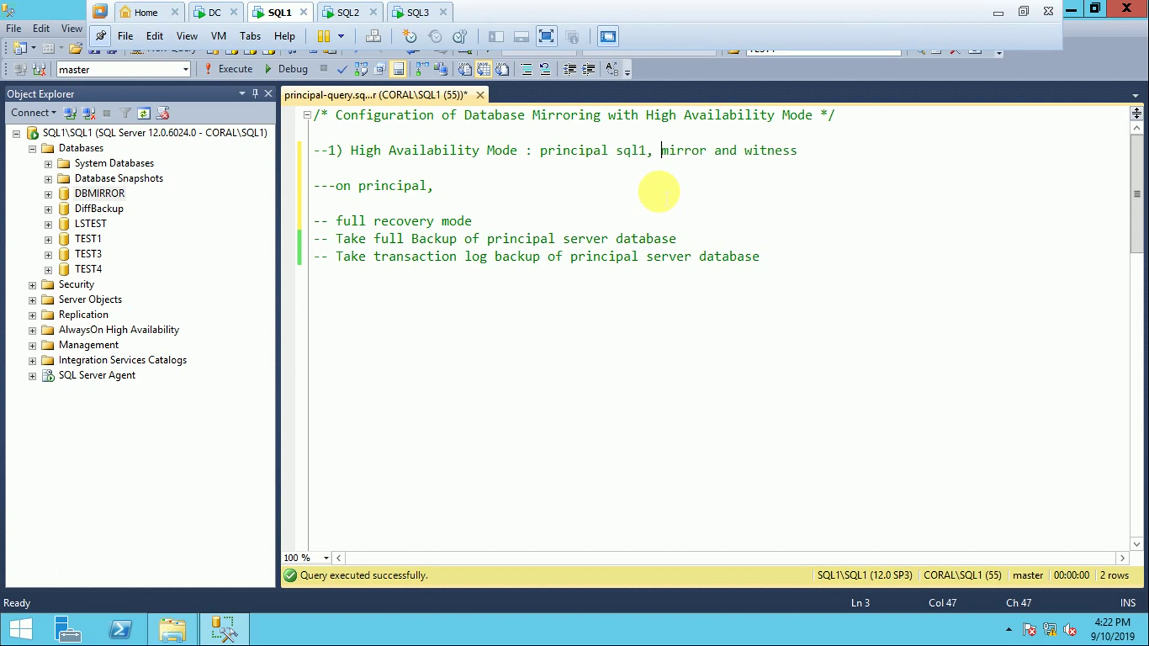
pyautogui.press('Right')
pyautogui.press('Right')
pyautogui.press('Right')
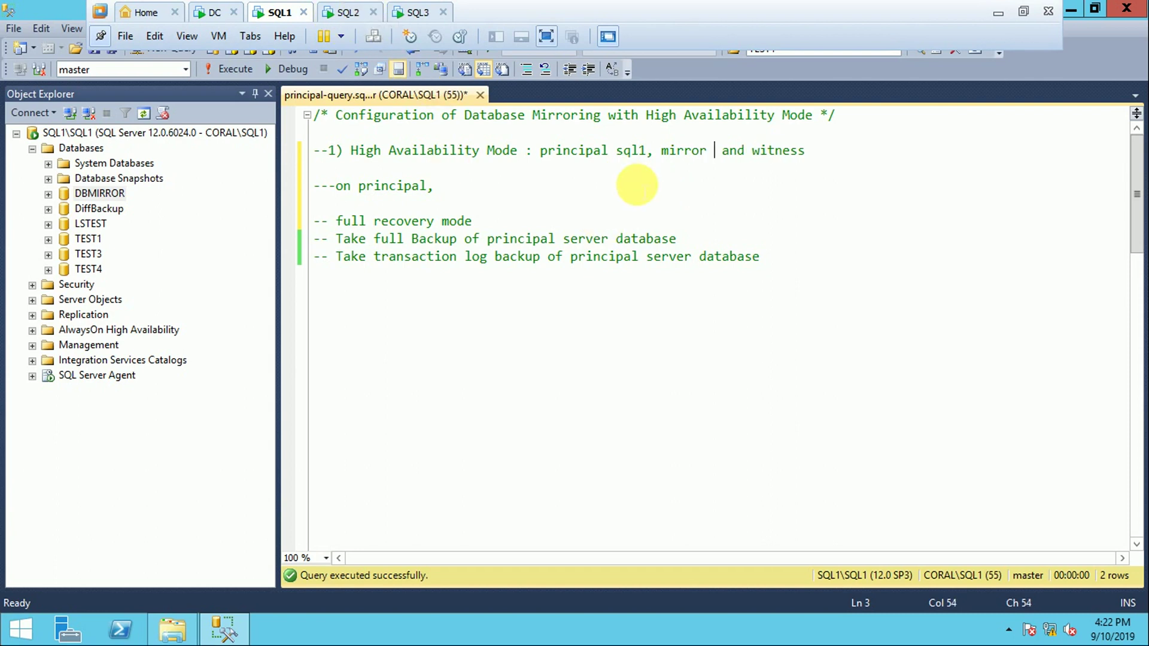
pyautogui.write('sql2')
# Add the server name "sql3" after "witness" at the end of the High Availability Mode comment.
pyautogui.press('Right')
pyautogui.press('Right')
pyautogui.press('Right')
pyautogui.press('Right')
pyautogui.press('Right')
pyautogui.press('Right')
pyautogui.press('Right')
pyautogui.press('Right')
pyautogui.press('Right')
pyautogui.press('Right')
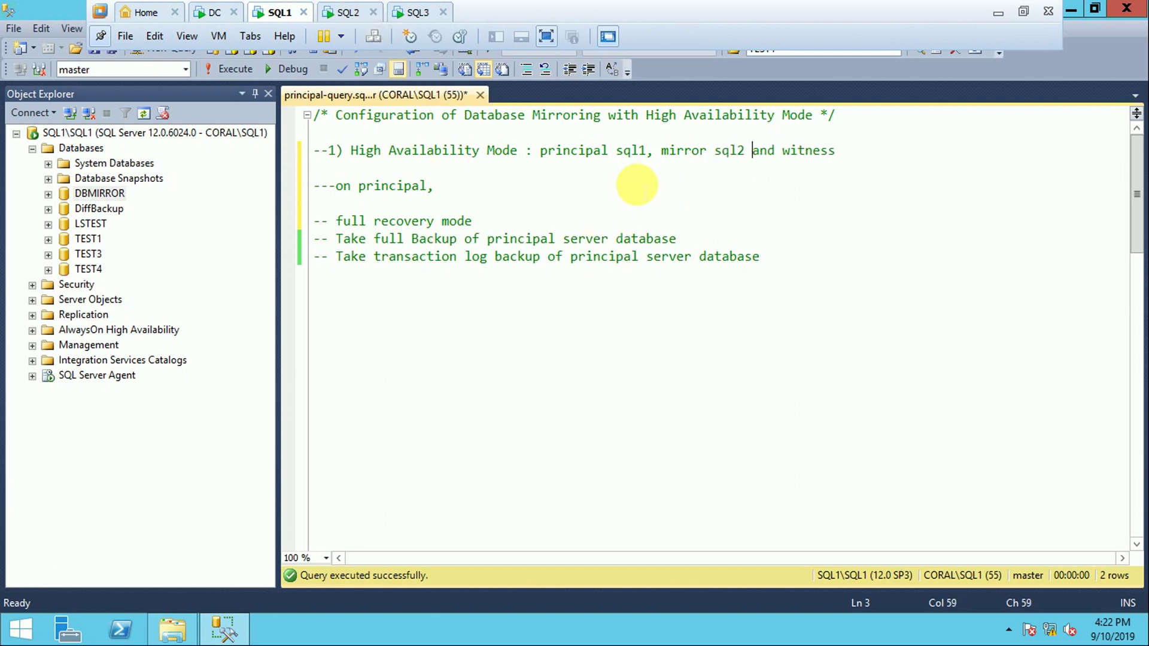
pyautogui.press('Right')
pyautogui.press('Right')
pyautogui.write('sql3')
# Review the principal server's checklist comments on full recovery mode, full backup and transaction log backup for the DBMIRROR database.
pyautogui.moveTo(875, 150); pyautogui.dragTo(335, 130)
pyautogui.click(465, 187)
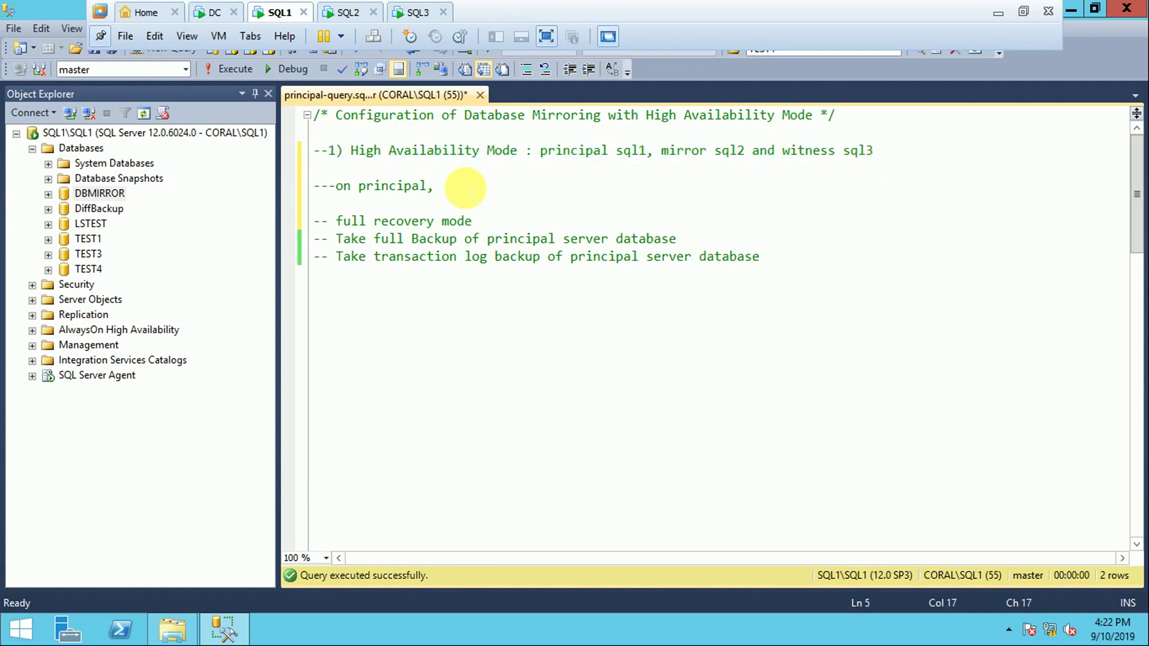
pyautogui.click(96, 192)
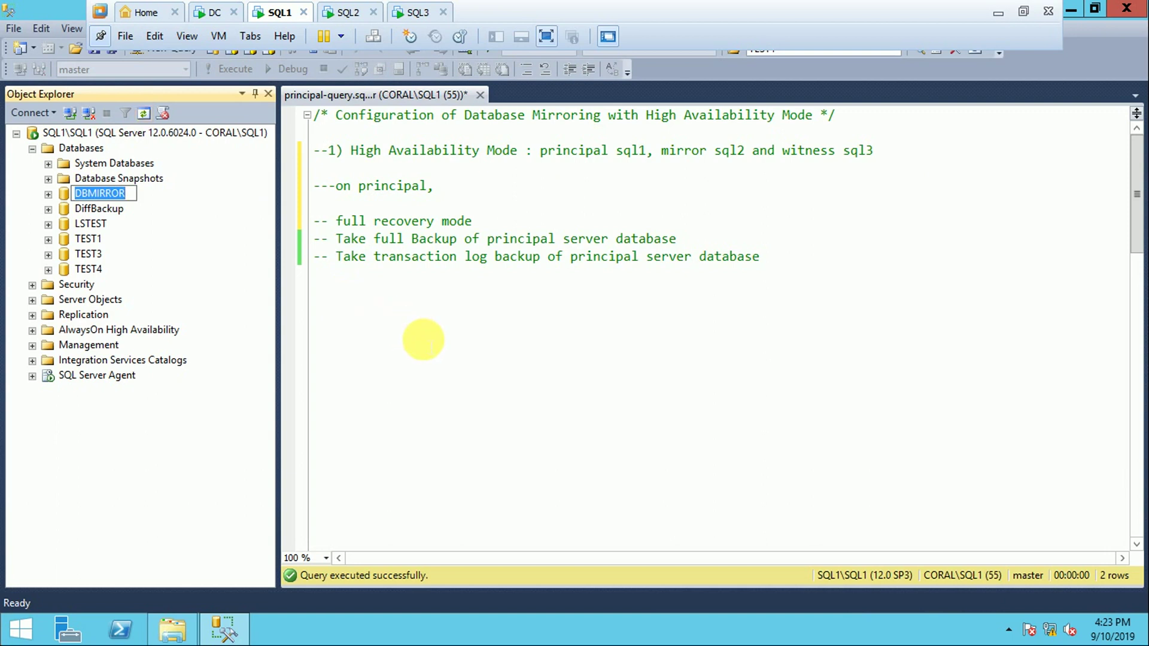
pyautogui.click(423, 340)
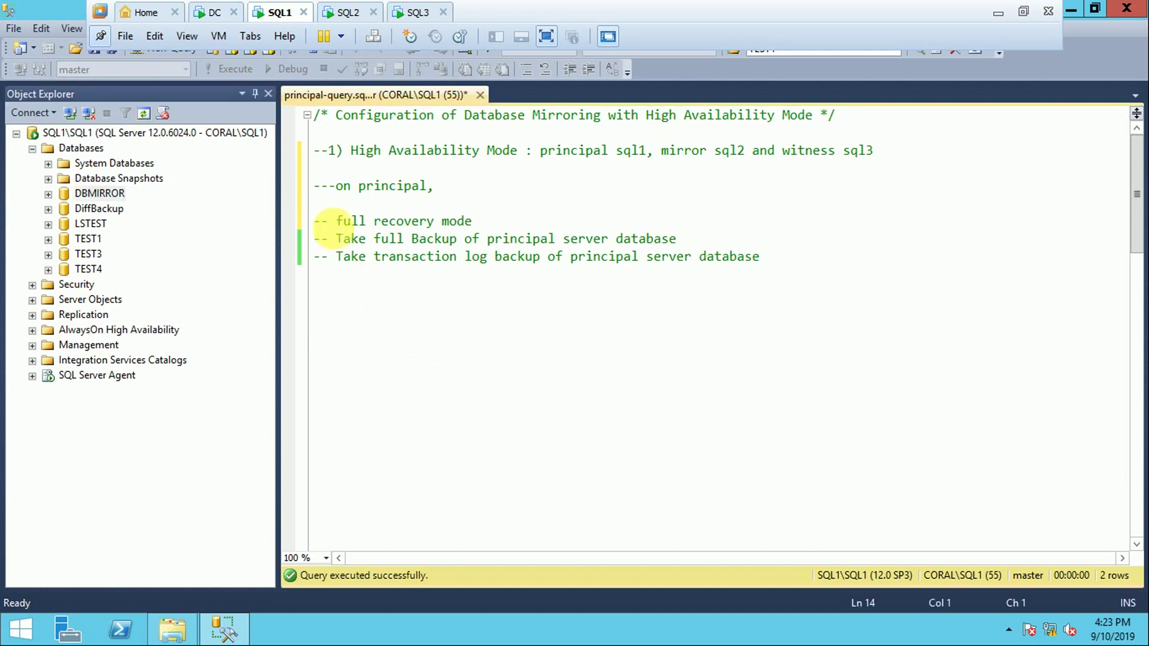
pyautogui.moveTo(335, 186); pyautogui.dragTo(432, 187)
pyautogui.click(431, 325)
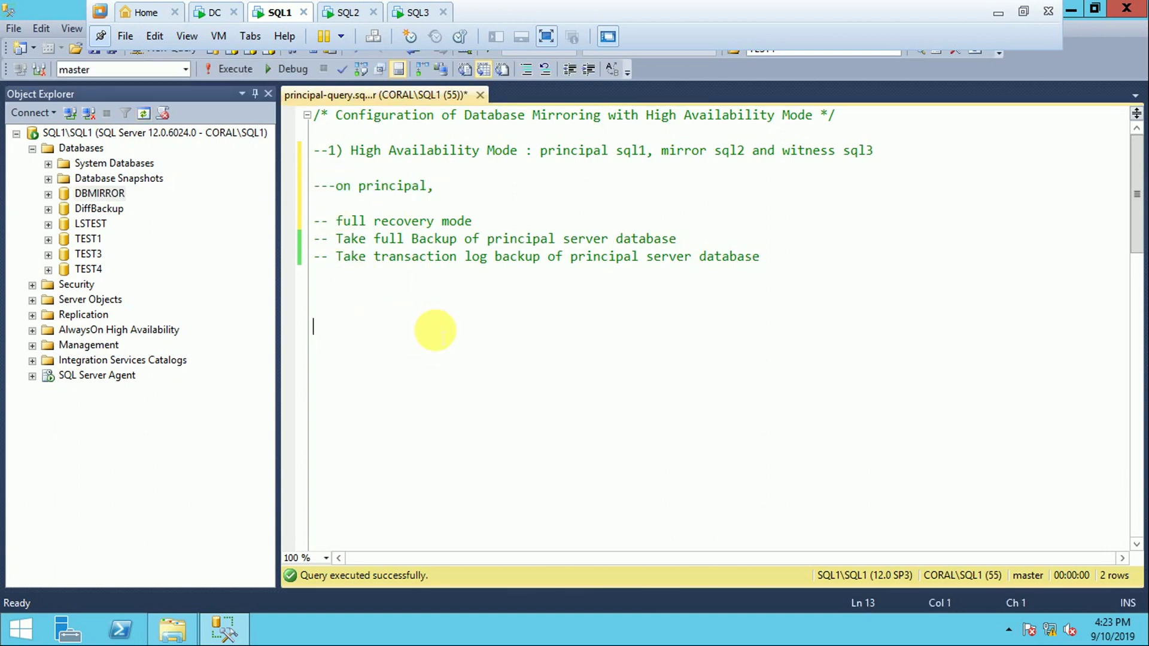
pyautogui.moveTo(335, 220); pyautogui.dragTo(472, 222)
pyautogui.click(441, 344)
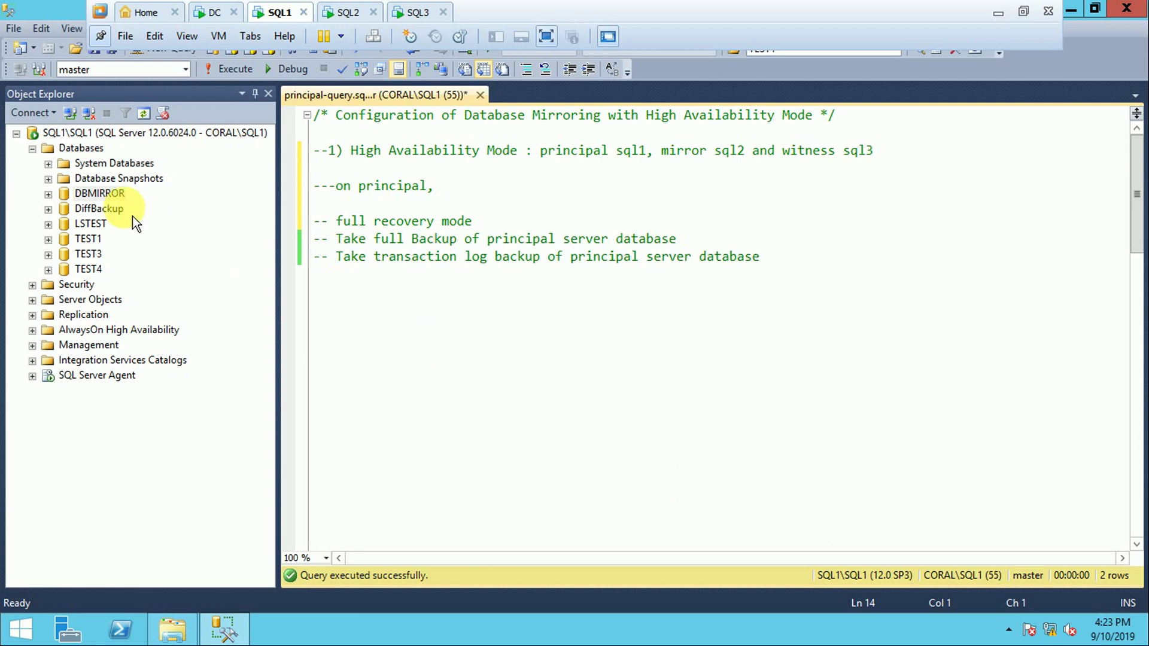
pyautogui.click(113, 194)
pyautogui.press('F2')
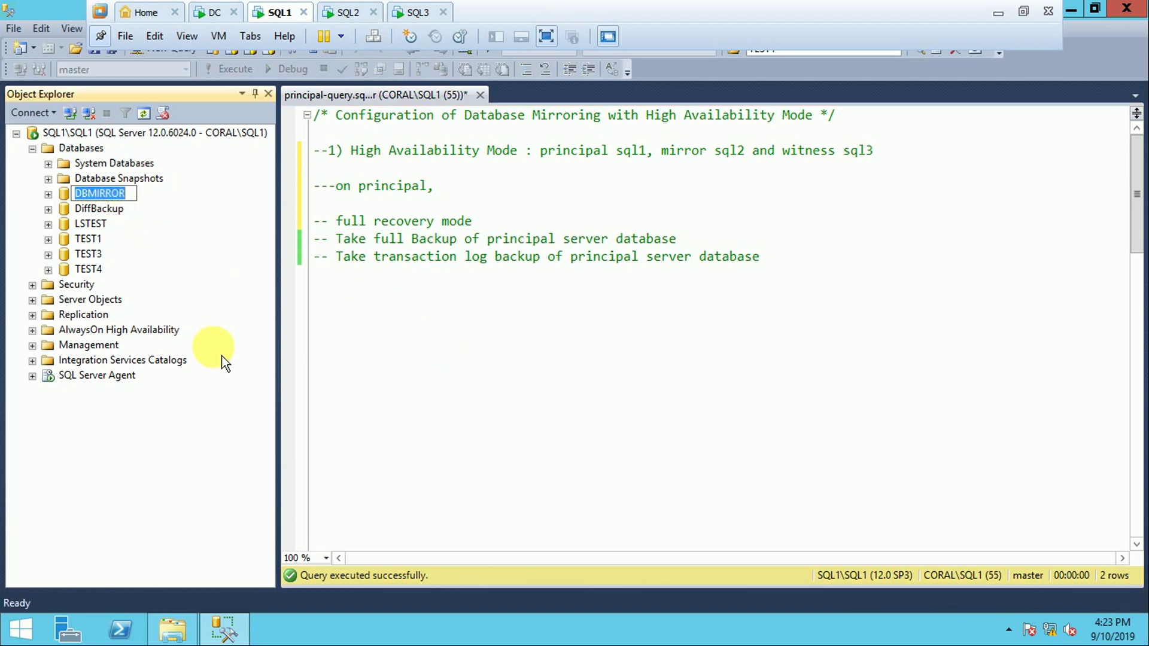
pyautogui.click(224, 224)
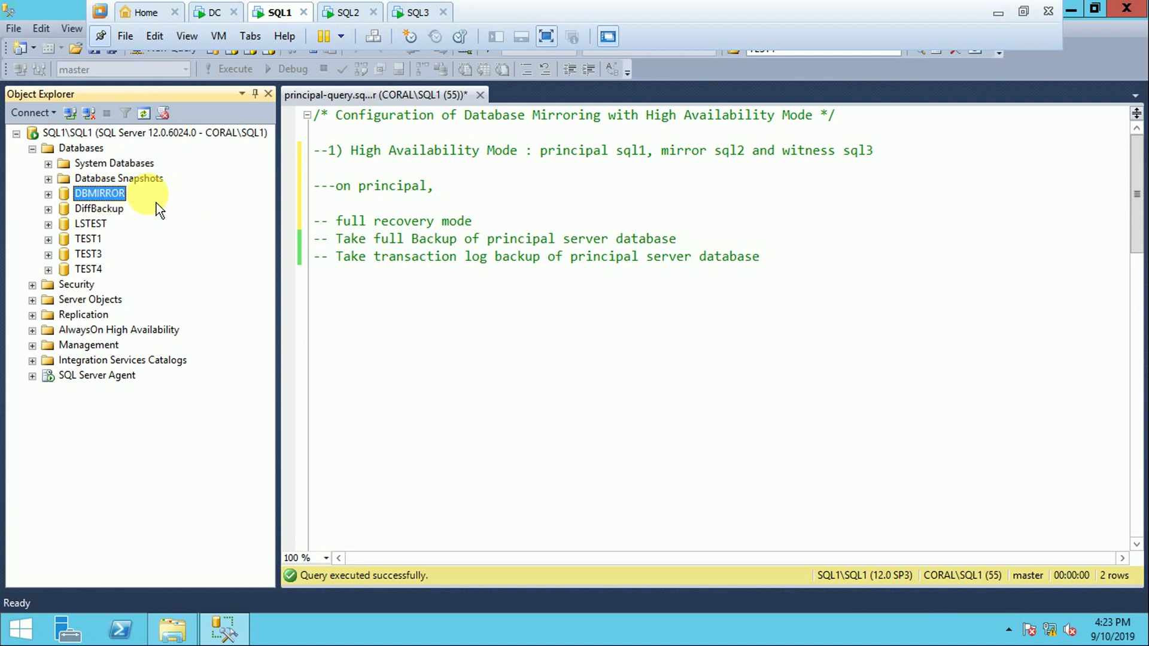
pyautogui.moveTo(344, 221); pyautogui.dragTo(457, 222)
pyautogui.click(447, 279)
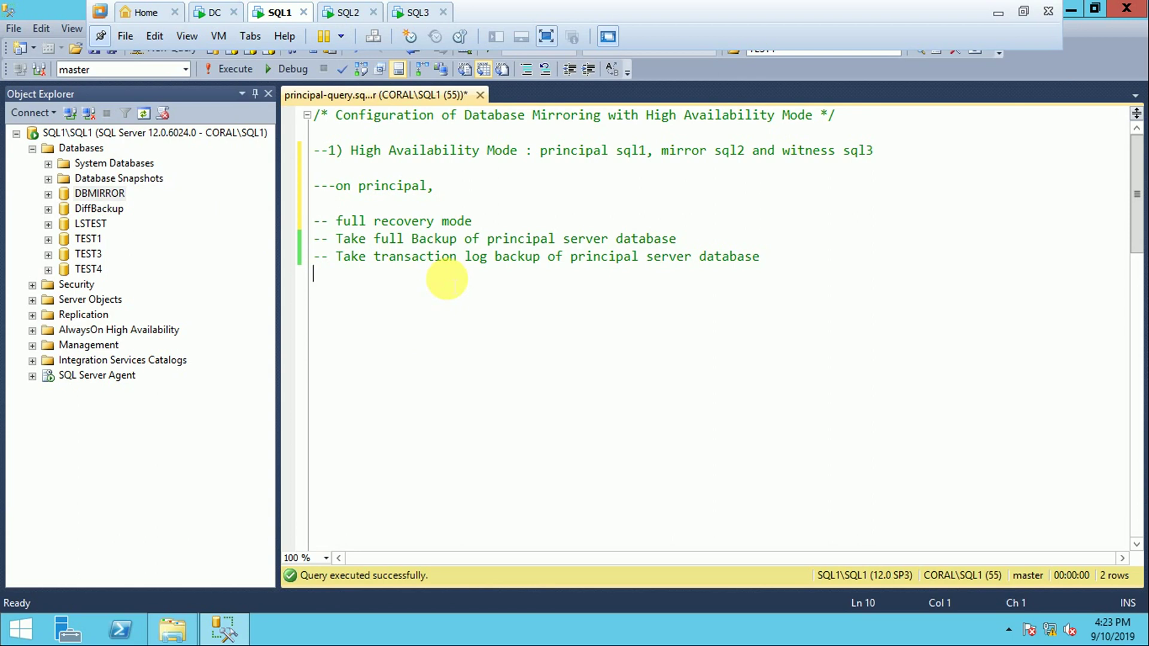
pyautogui.click(114, 195)
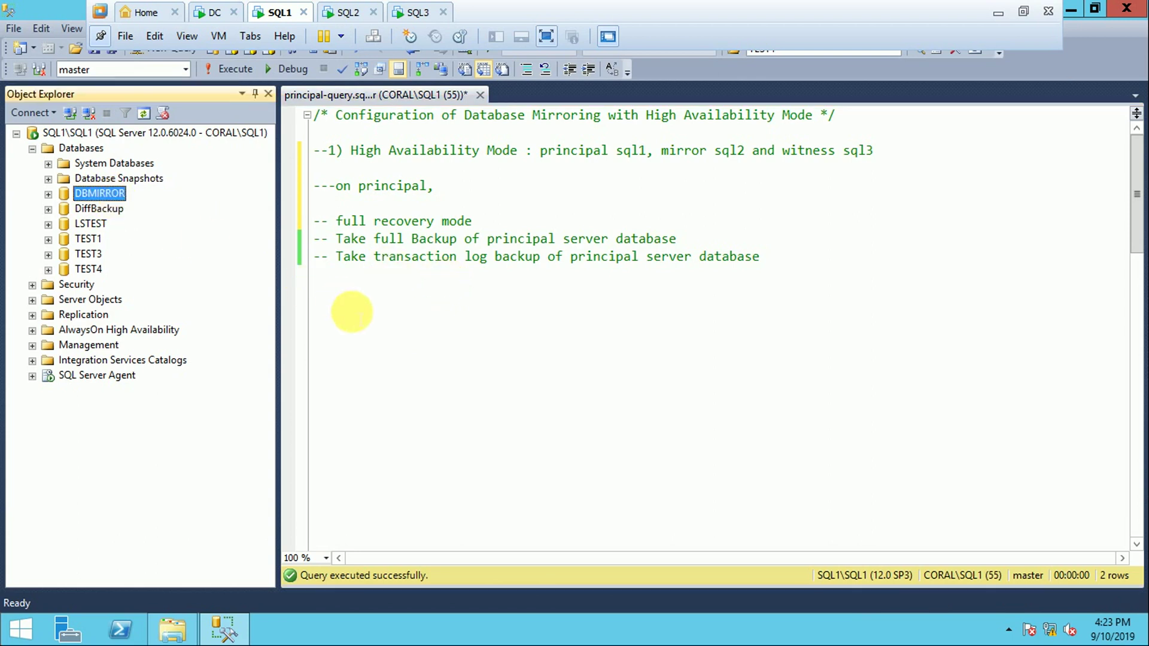
pyautogui.click(346, 308)
pyautogui.moveTo(337, 240); pyautogui.dragTo(648, 241)
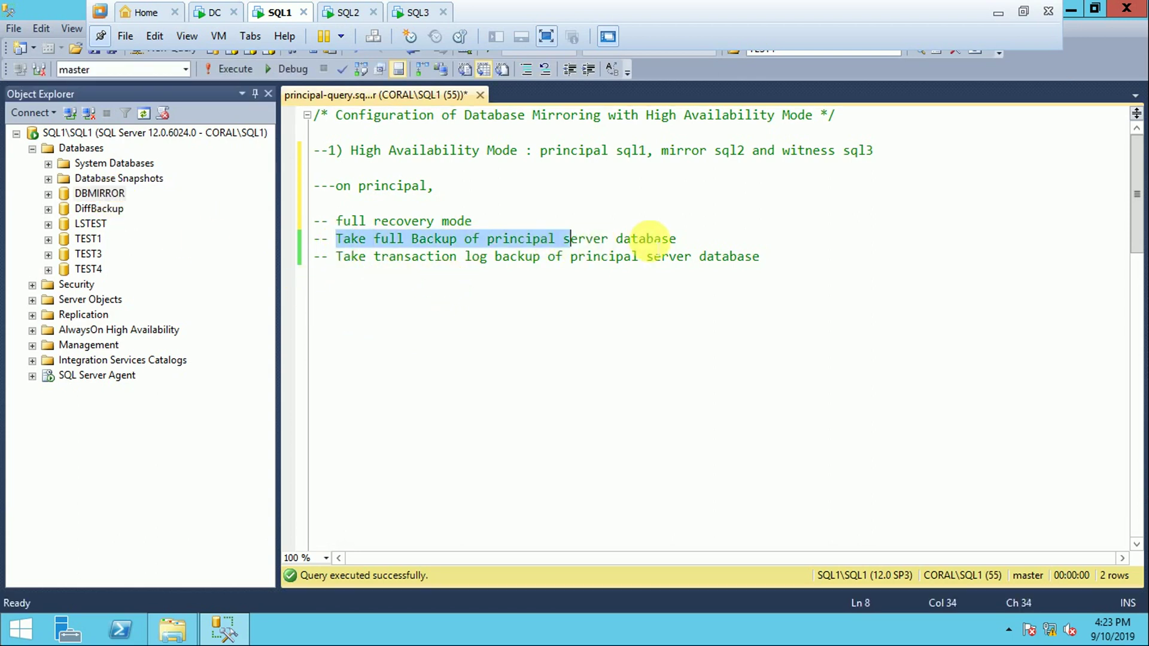
pyautogui.click(472, 303)
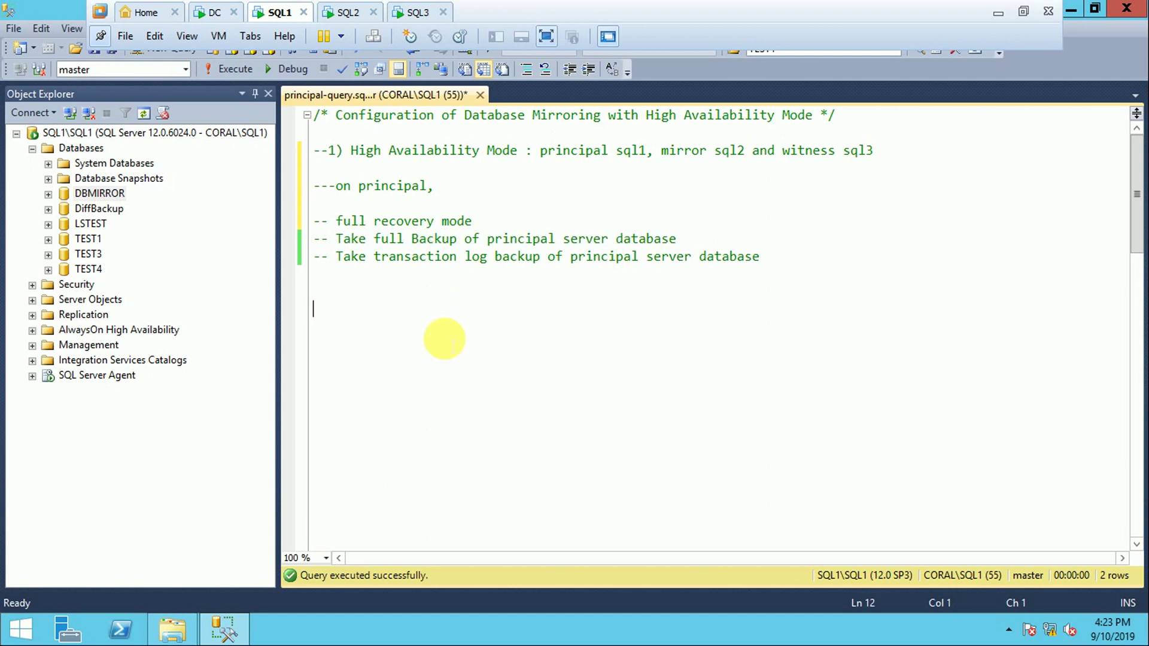
pyautogui.click(121, 192)
pyautogui.click(544, 380)
pyautogui.moveTo(337, 256); pyautogui.dragTo(753, 256)
pyautogui.click(571, 306)
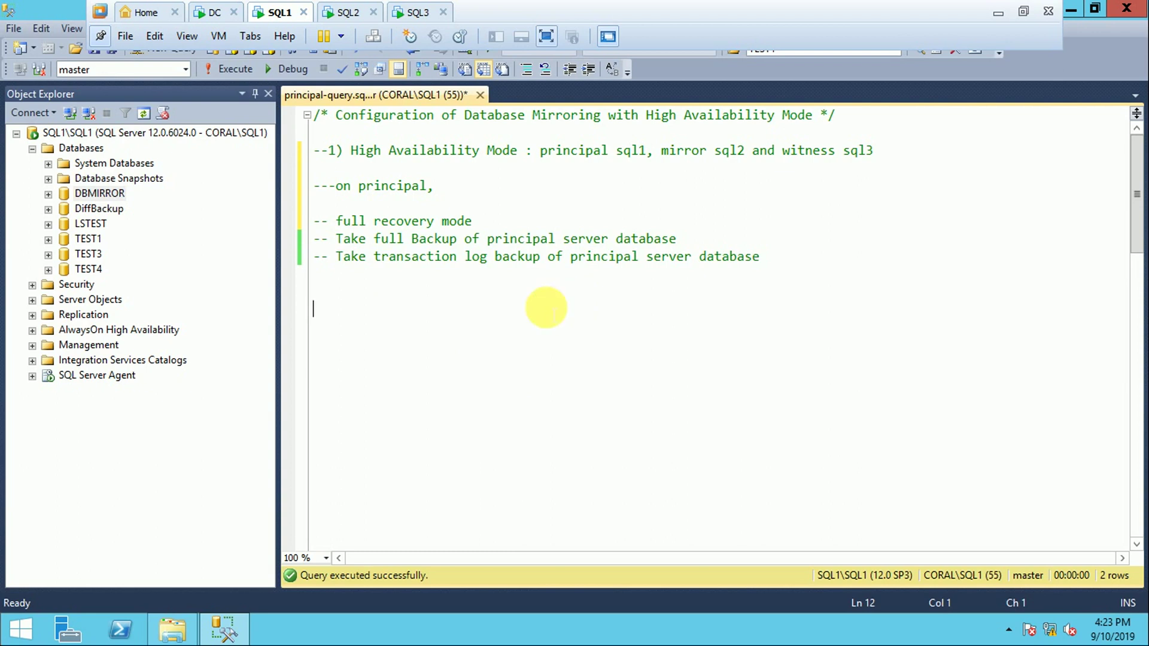
# Run only the ALTER DATABASE DBMIRROR SET RECOVERY FULL statement and hide the results pane.
pyautogui.scroll(-5, 546, 308)
pyautogui.scroll(-5, 546, 308)
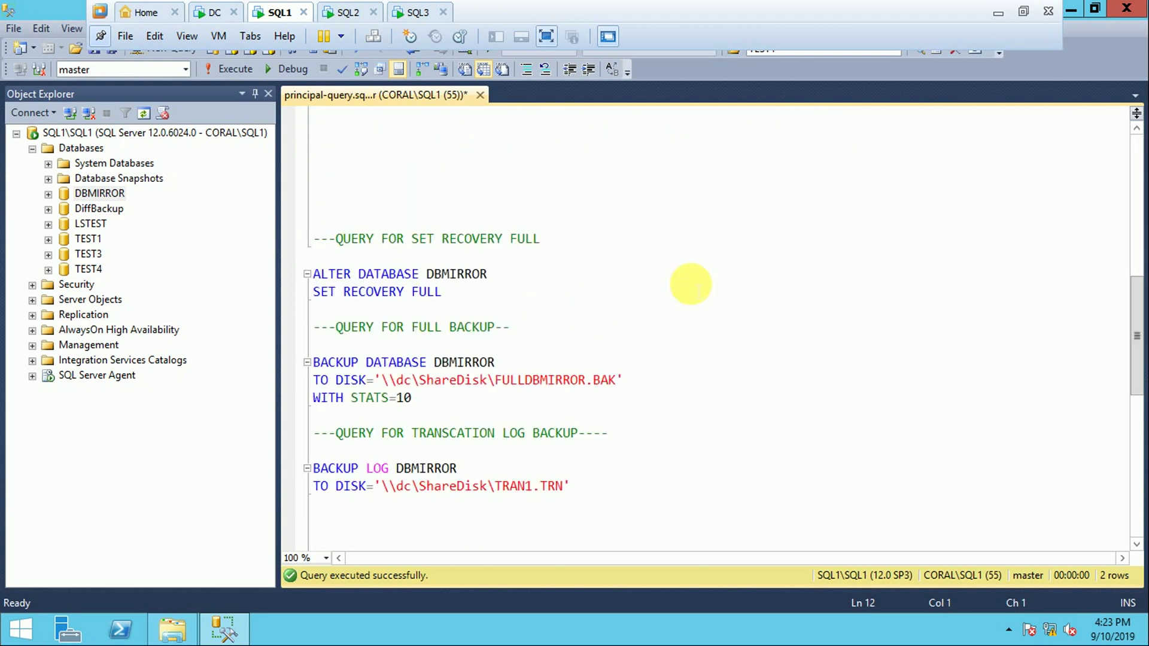
pyautogui.scroll(-3, 690, 284)
pyautogui.scroll(1, 688, 282)
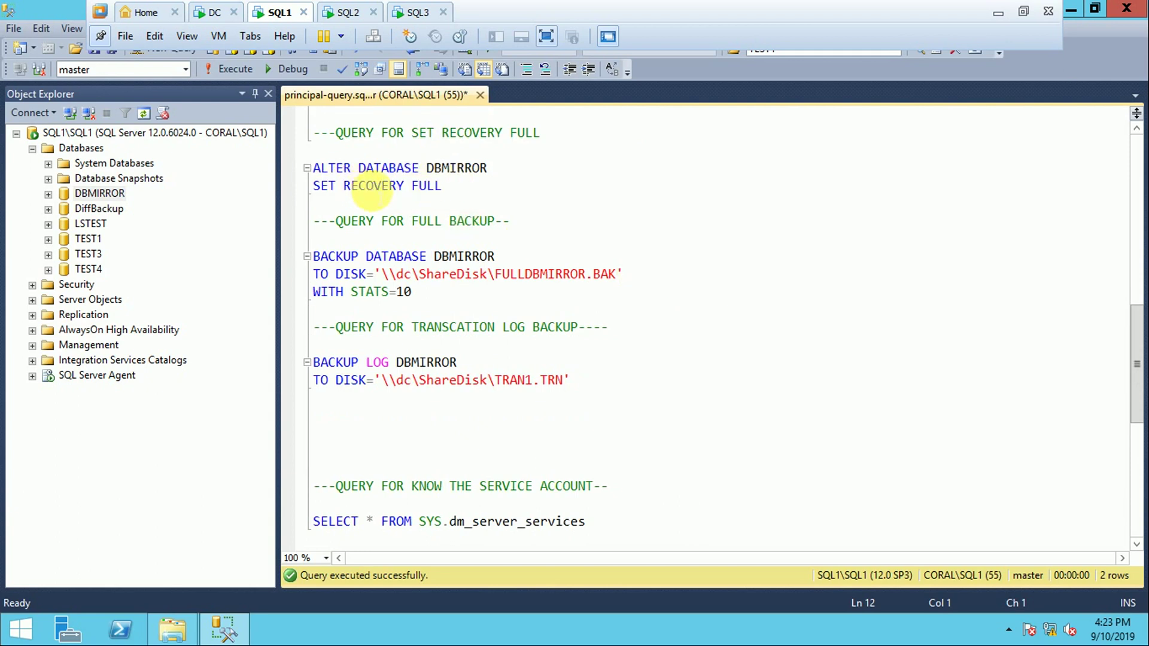
pyautogui.moveTo(442, 185); pyautogui.dragTo(304, 160)
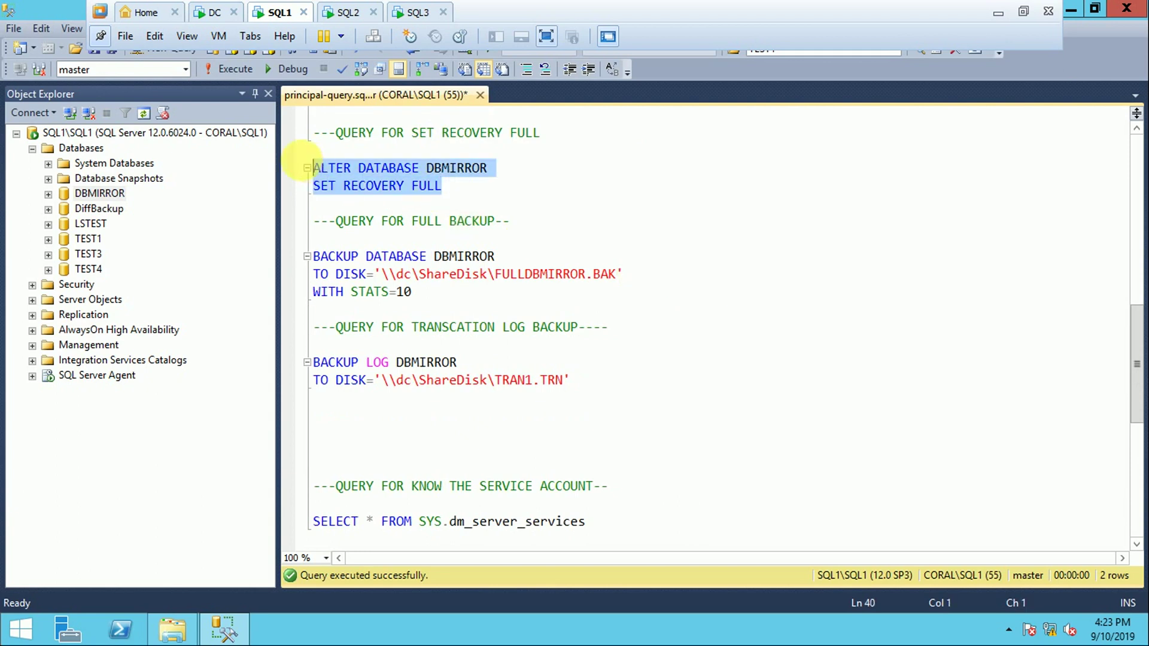
pyautogui.click(234, 80)
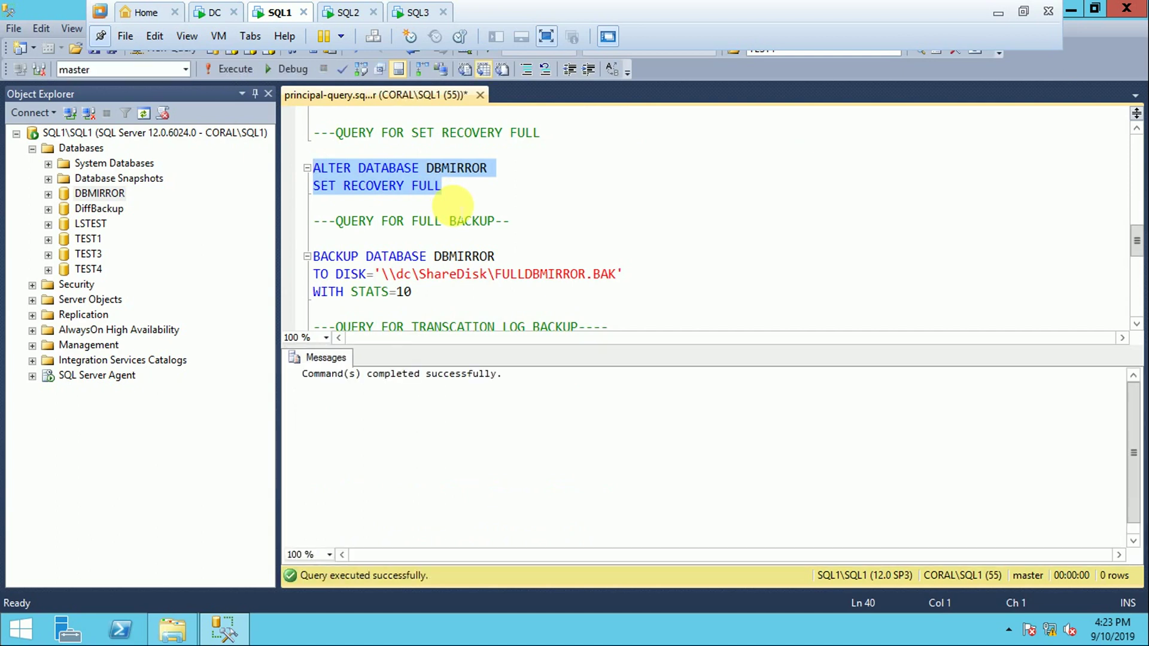
pyautogui.hotkey('ctrl', 'r')
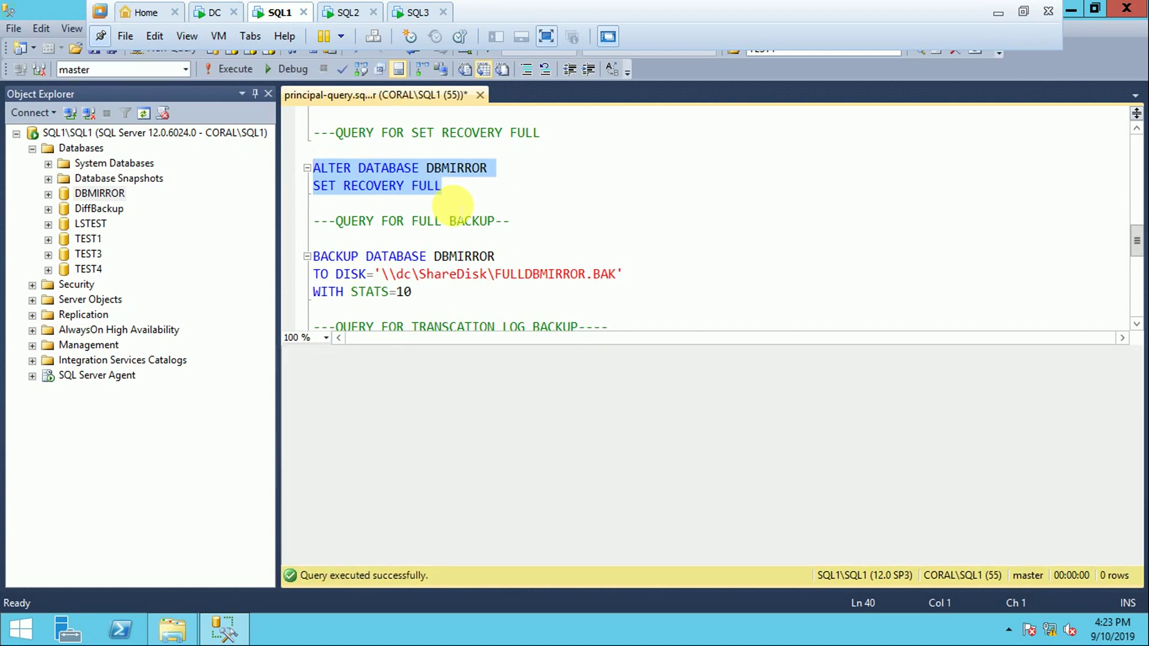
# Run only the full backup statement for DBMIRROR, writing to \\dc\ShareDisk\FULLDBMIRROR.BAK with STATS=10.
pyautogui.click(546, 221)
pyautogui.scroll(-1, 548, 226)
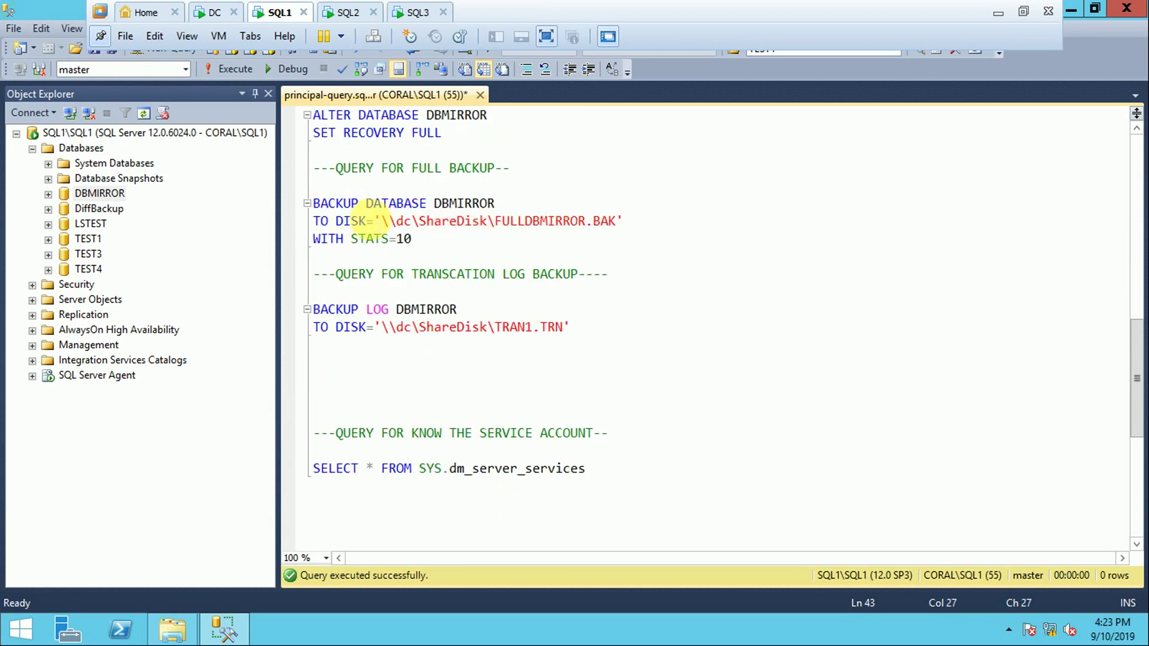
pyautogui.moveTo(382, 223); pyautogui.dragTo(487, 224)
pyautogui.click(507, 233)
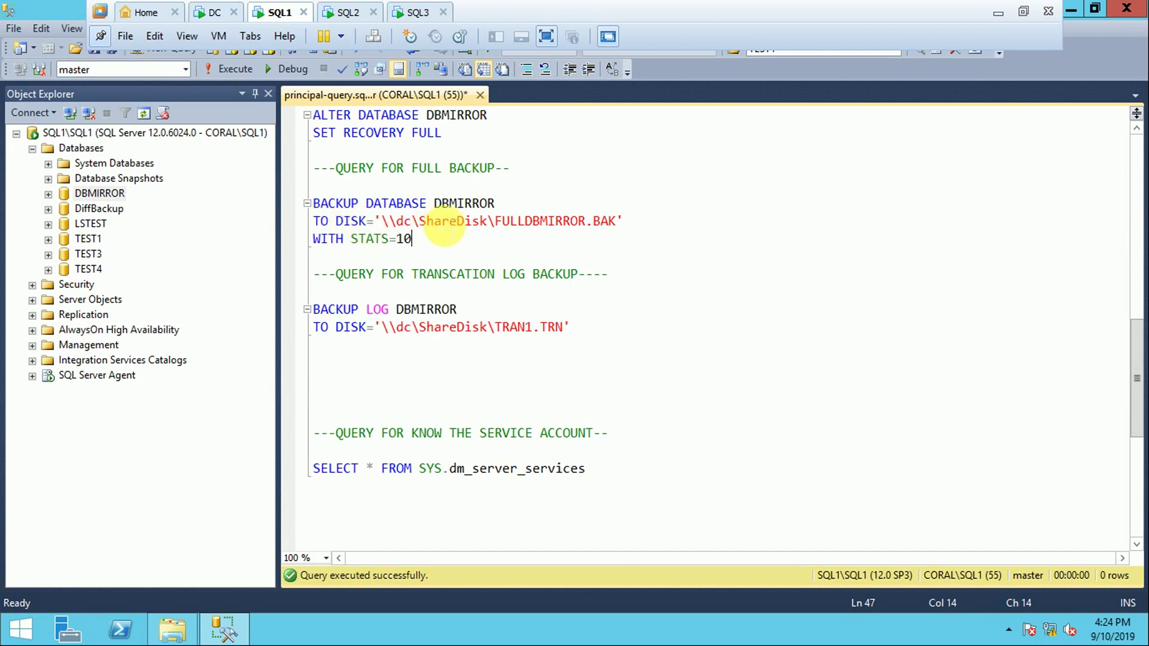
pyautogui.moveTo(412, 238); pyautogui.dragTo(308, 203)
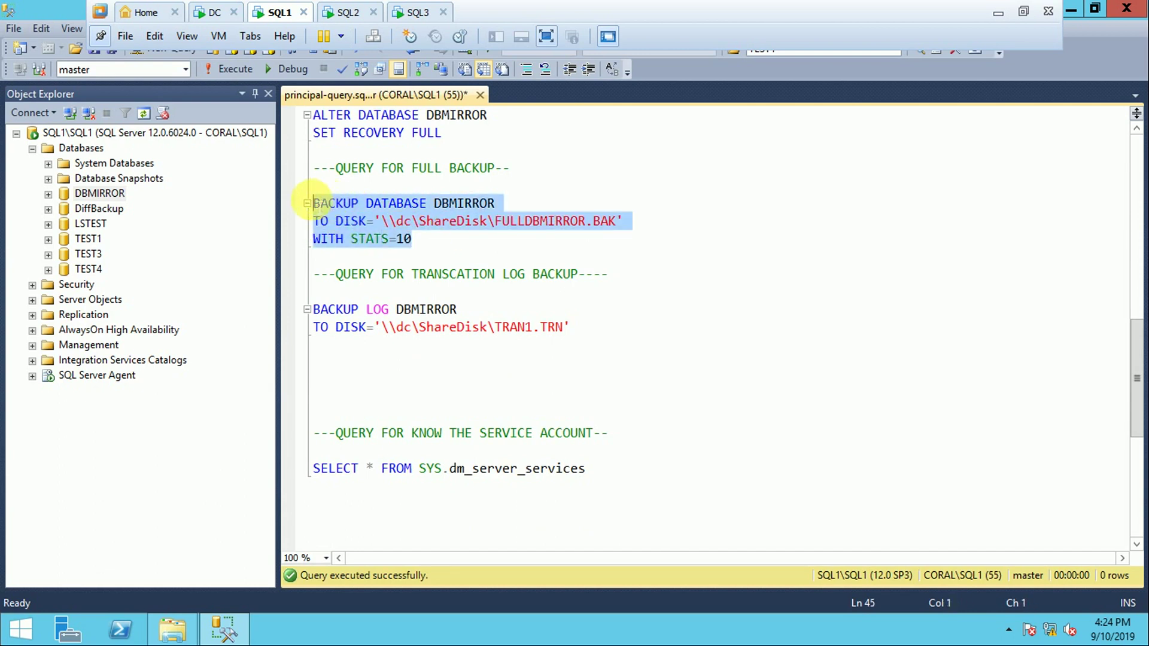
pyautogui.click(232, 73)
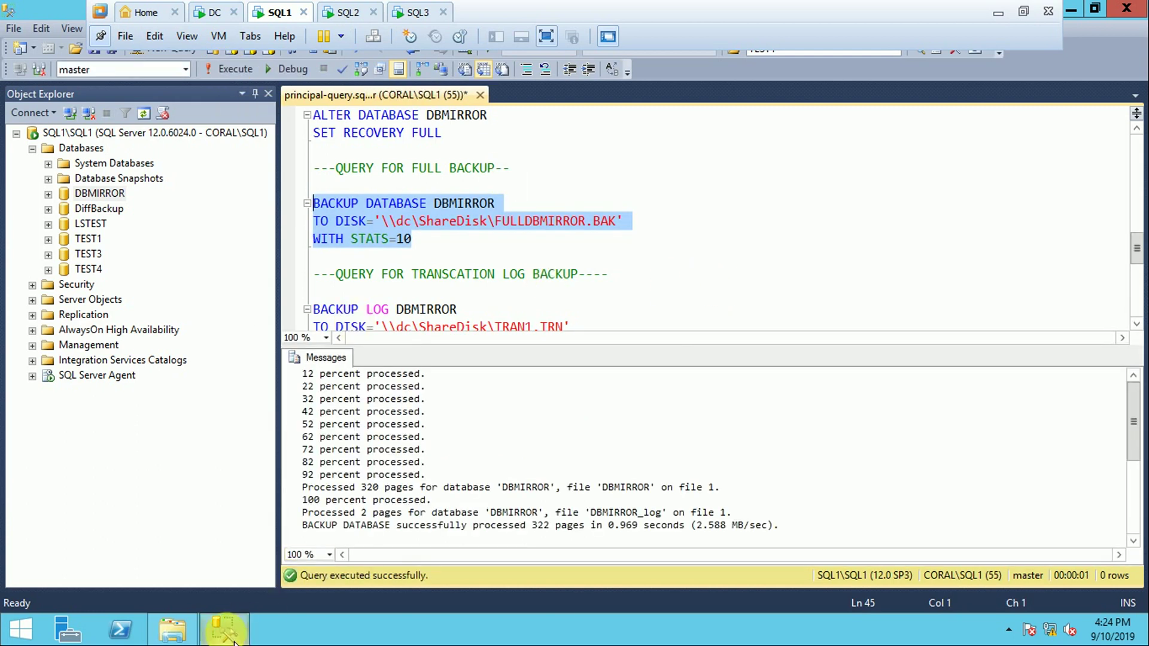
# Check the ShareDisk folder in File Explorer for FULLDBMIRROR.BAK and unpin the virtual machine command bar before returning to the query.
pyautogui.click(179, 625)
pyautogui.rightClick(480, 306)
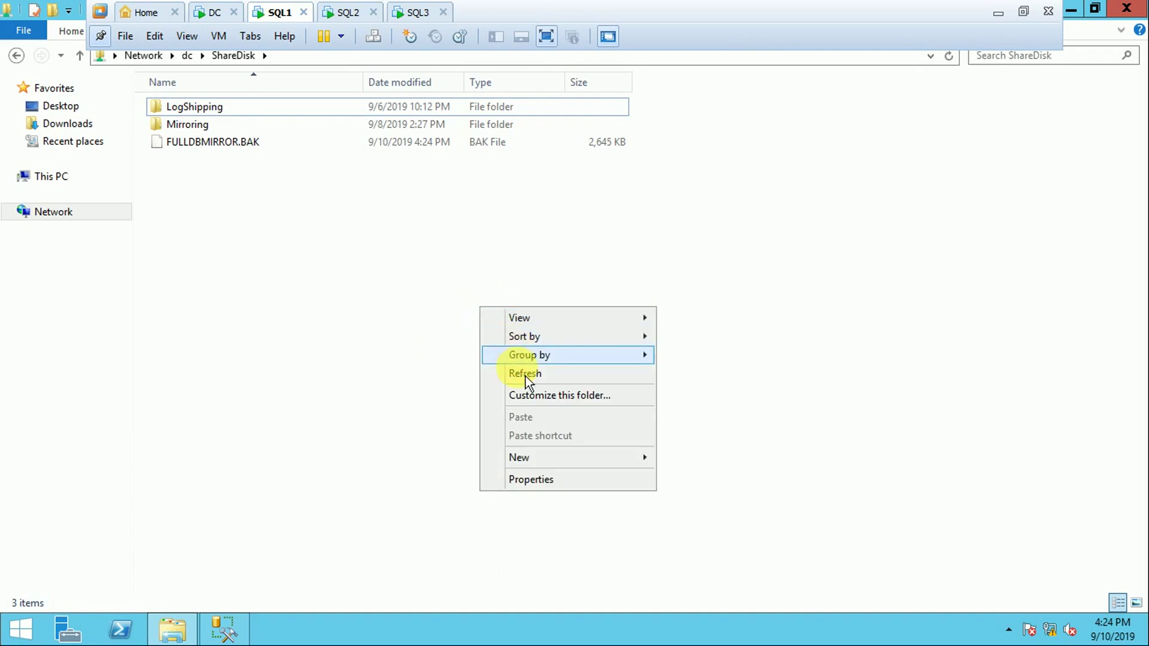
pyautogui.click(392, 278)
pyautogui.click(101, 35)
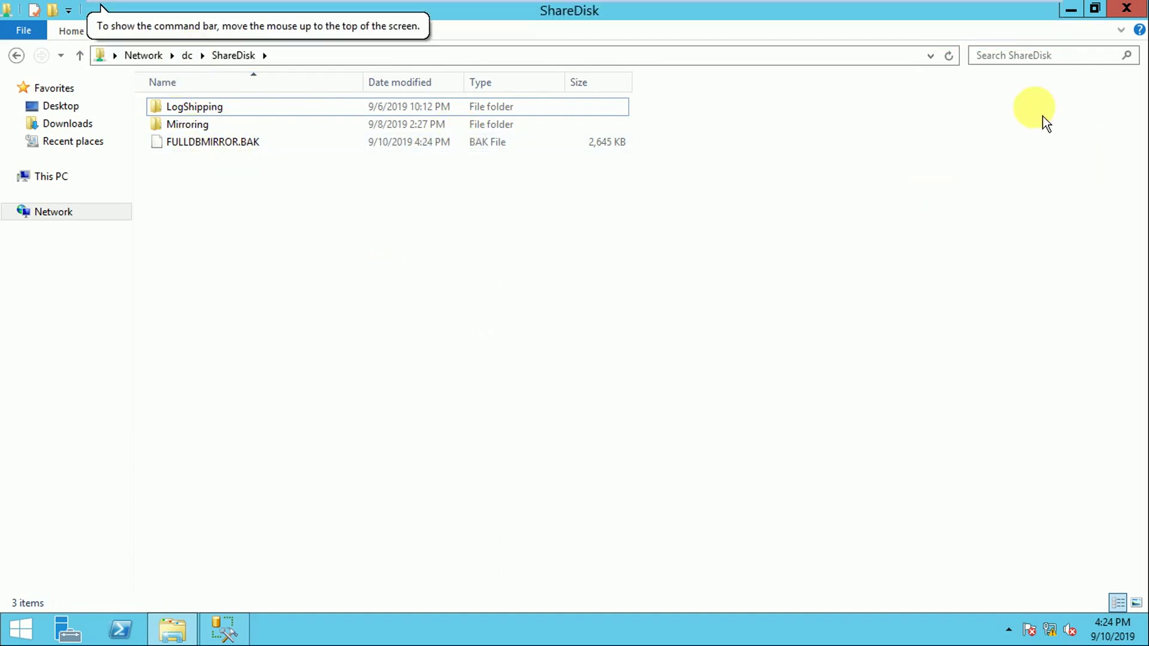
pyautogui.click(1071, 10)
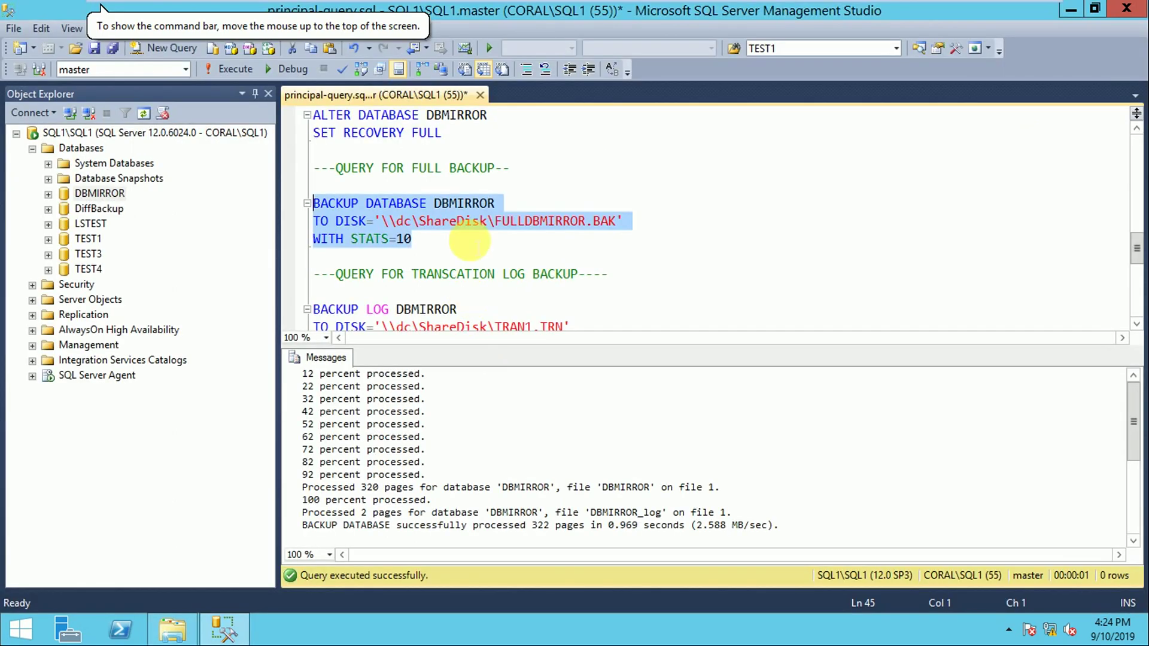
# Run only the BACKUP LOG DBMIRROR statement, writing the transaction log backup to \\dc\ShareDisk\TRAN1.TRN.
pyautogui.scroll(-5, 470, 242)
pyautogui.scroll(3, 470, 239)
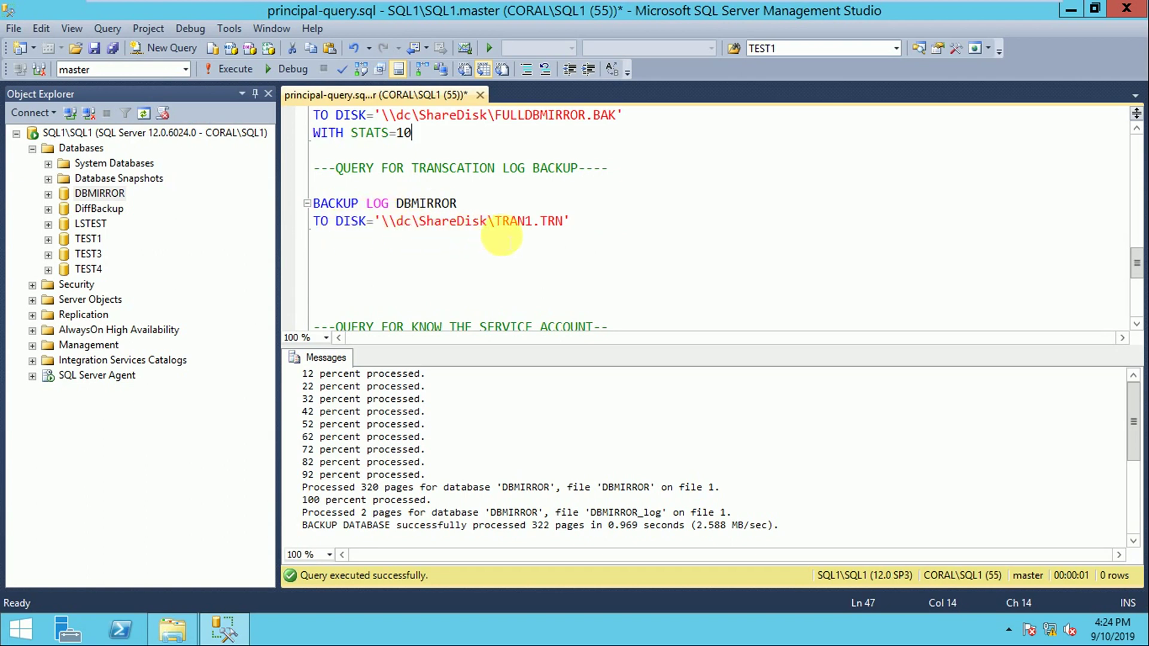
pyautogui.moveTo(573, 223); pyautogui.dragTo(310, 203)
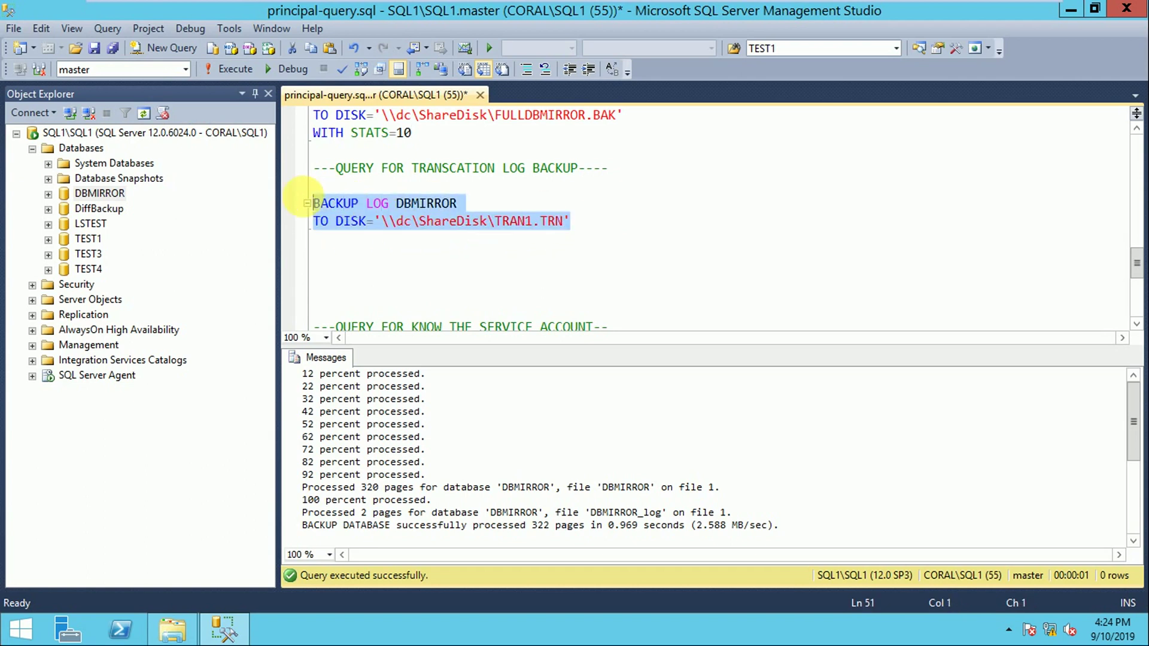
pyautogui.click(239, 71)
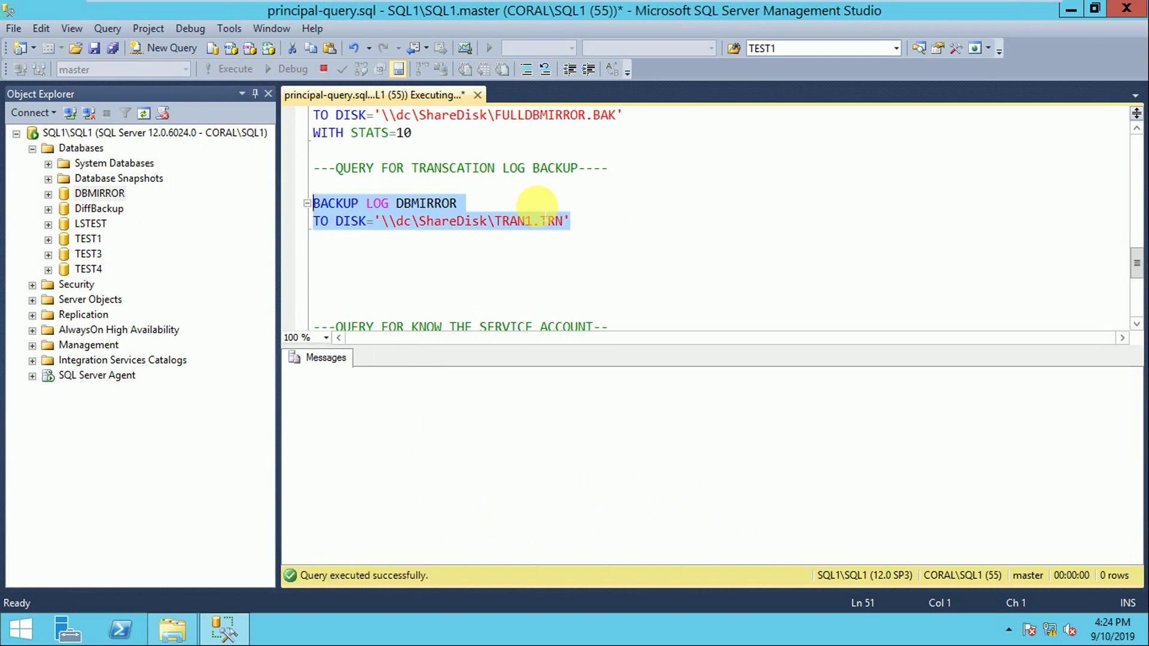
pyautogui.click(463, 263)
# Refresh the ShareDisk folder in File Explorer to check for TRAN1.TRN, and return to the principal server's query.
pyautogui.click(172, 630)
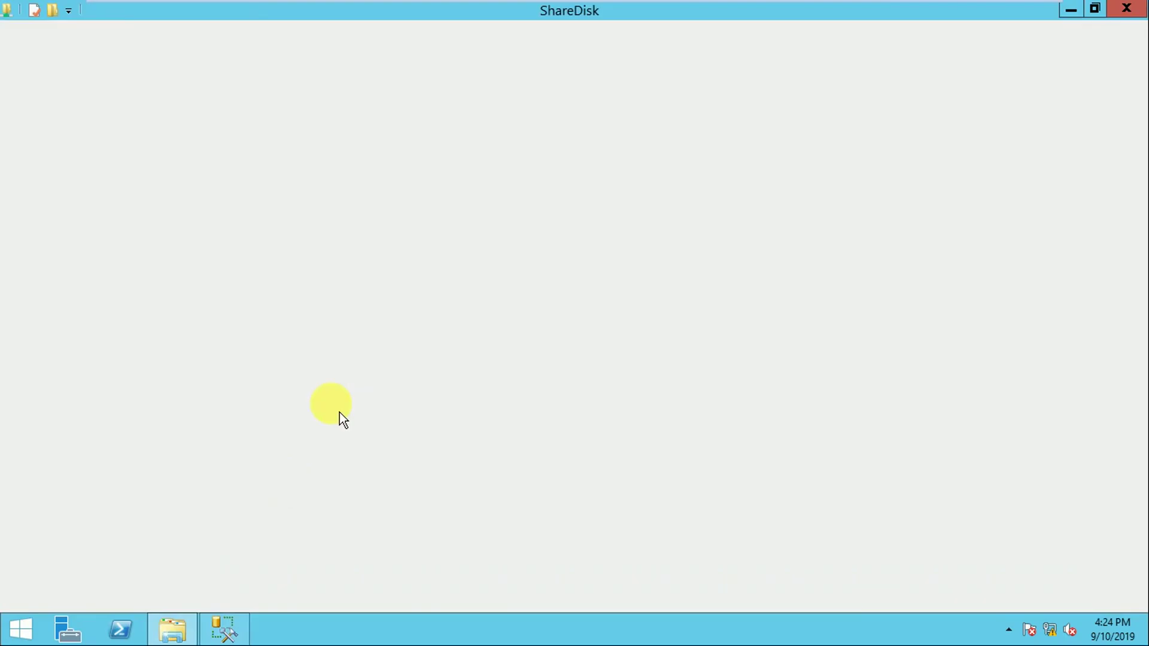
pyautogui.rightClick(499, 303)
pyautogui.click(532, 362)
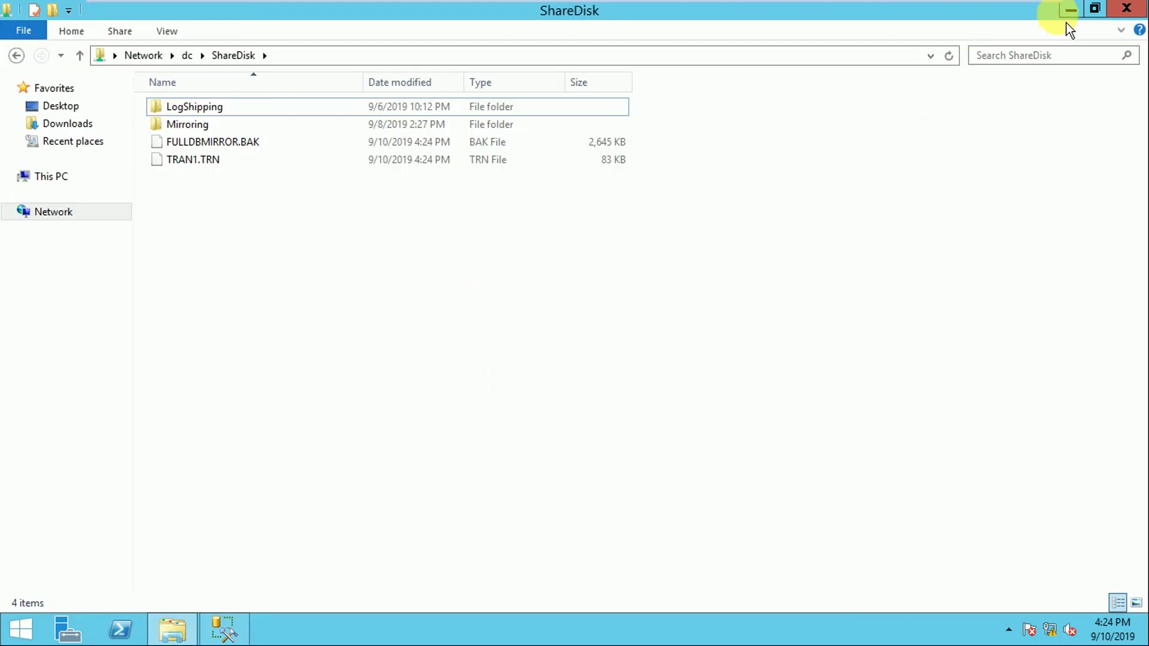
pyautogui.click(1081, 12)
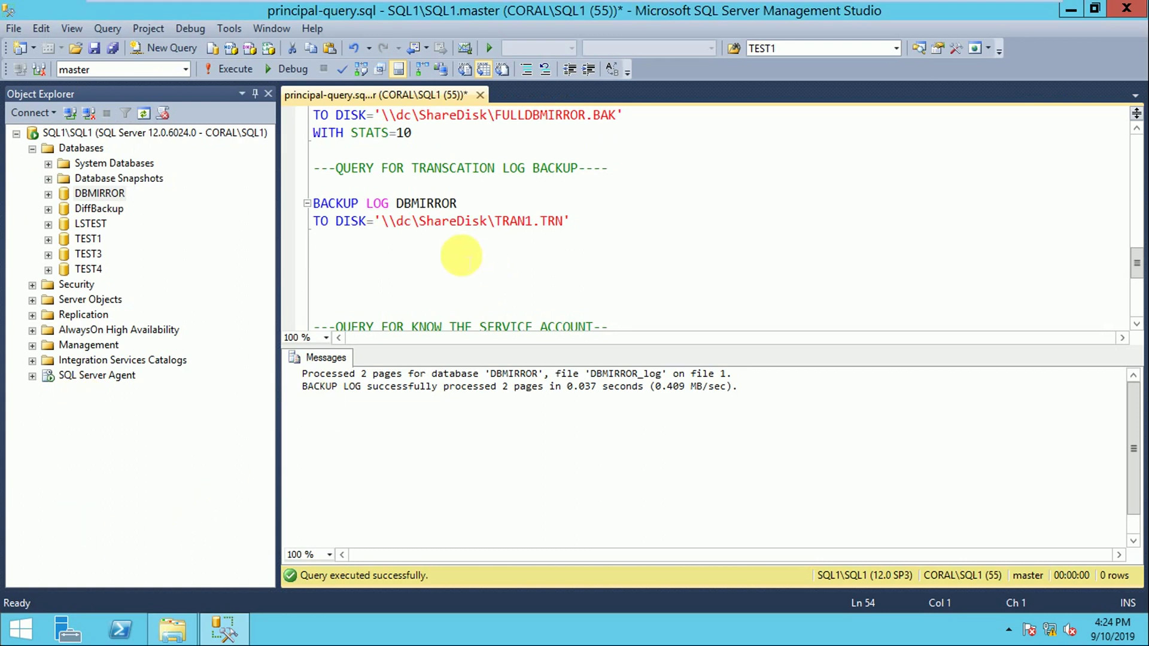
# Pin the virtual machine command bar and switch from the principal server to the SQL2 mirror server.
pyautogui.scroll(4, 461, 255)
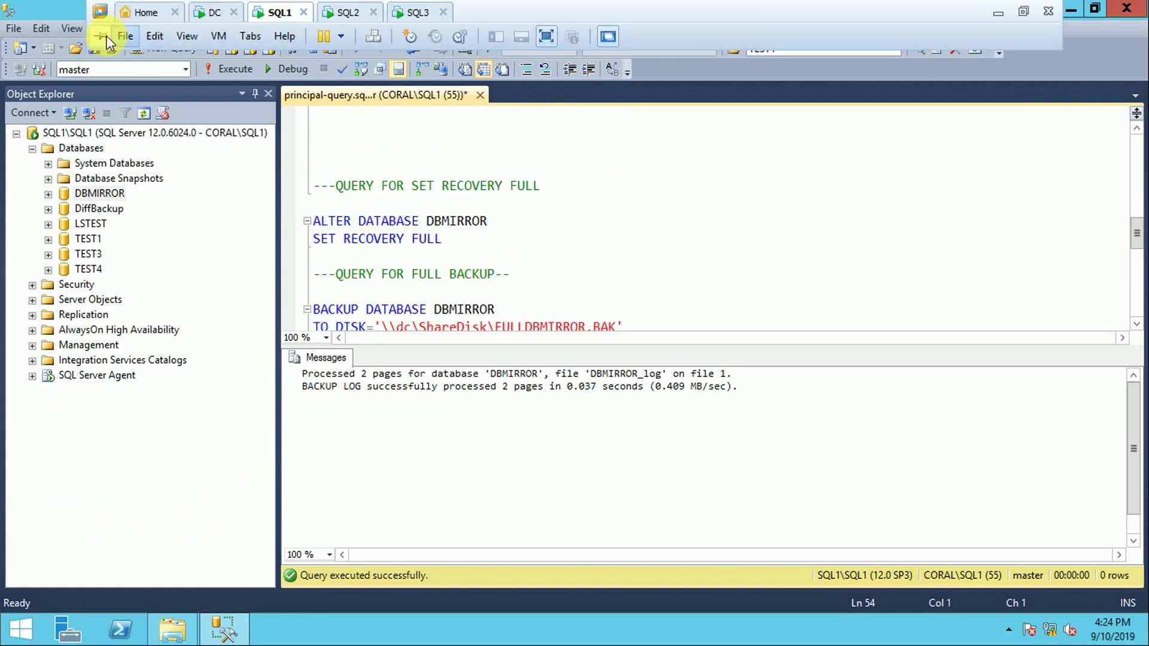
pyautogui.click(100, 193)
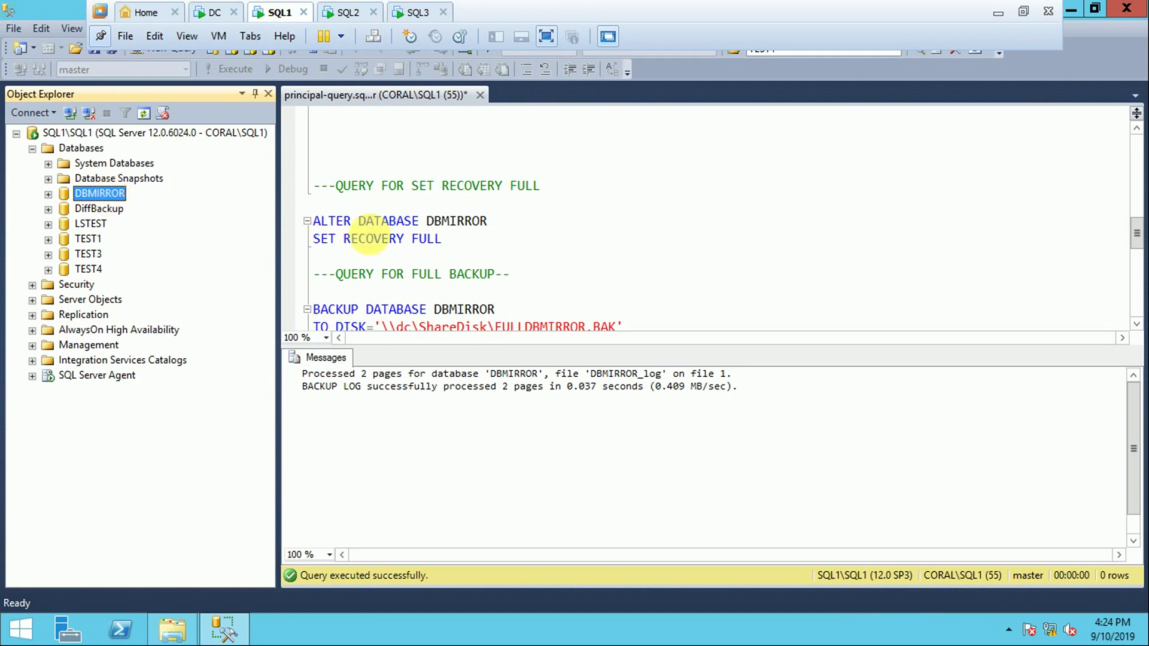
pyautogui.click(488, 221)
pyautogui.click(350, 12)
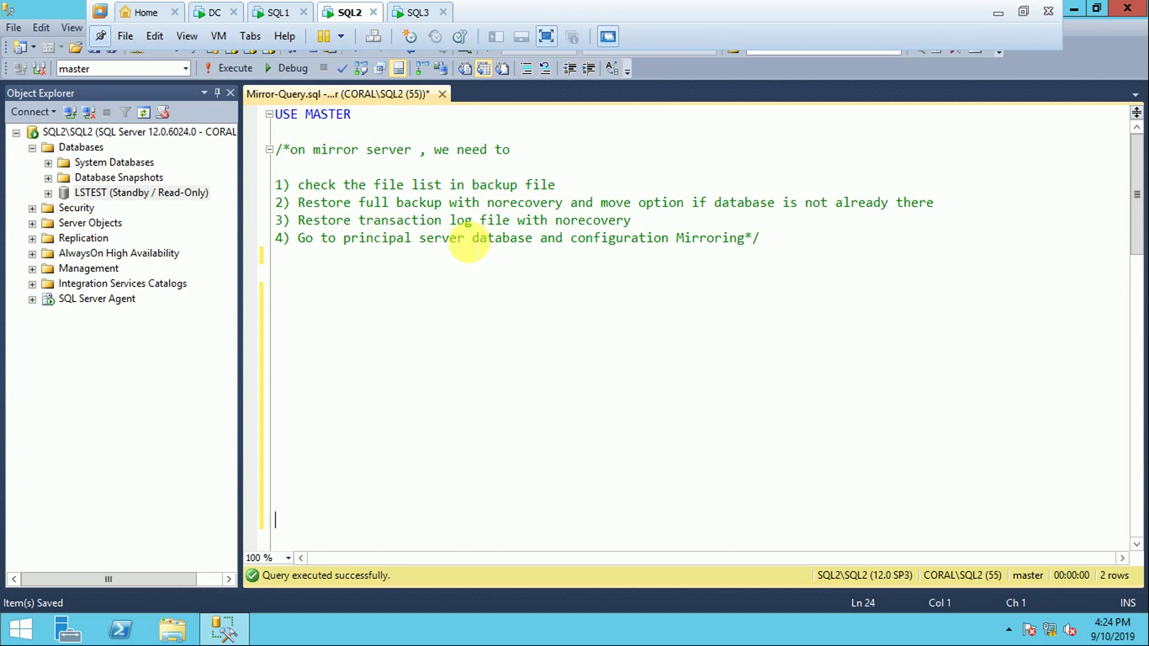
# Review the mirror server's checklist items on the backup file list and full restore with NORECOVERY and MOVE, comparing them with its existing databases.
pyautogui.click(461, 251)
pyautogui.click(298, 185)
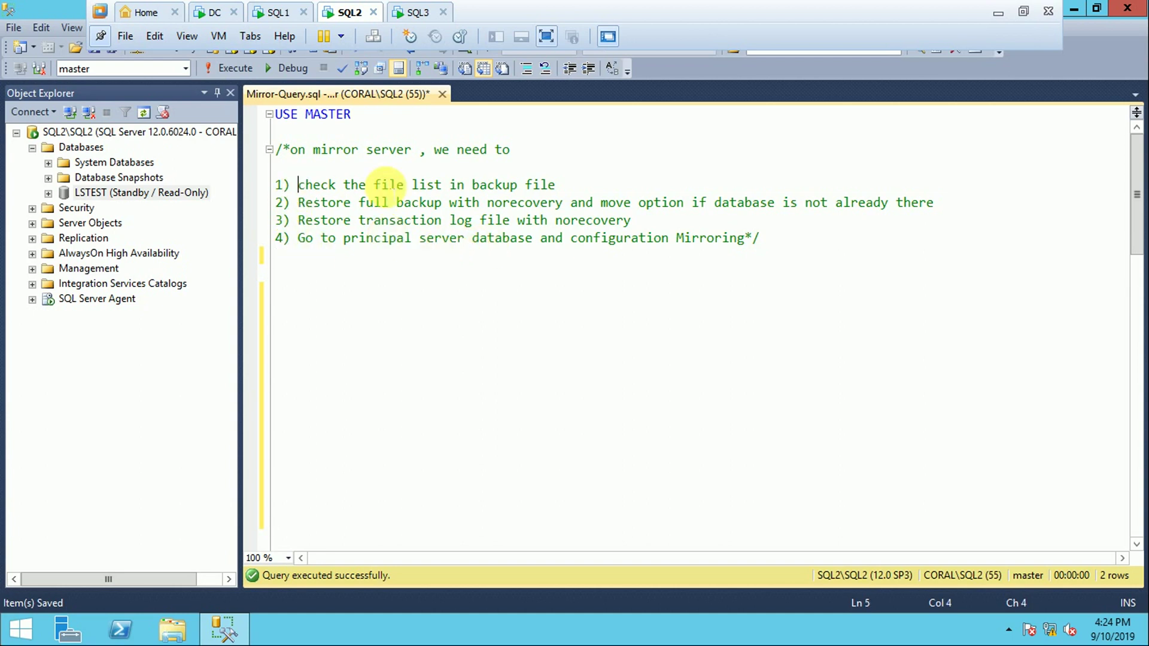
pyautogui.keyDown('shift'); pyautogui.click(583, 187); pyautogui.keyUp('shift')
pyautogui.click(460, 325)
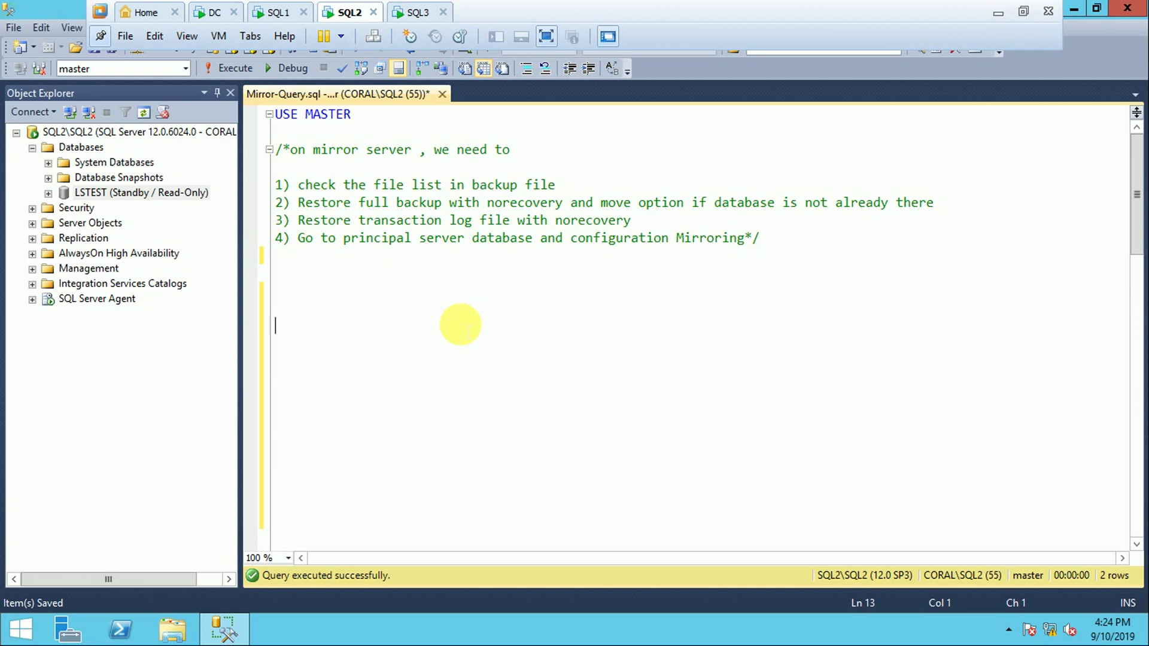
pyautogui.moveTo(298, 203); pyautogui.dragTo(769, 223)
pyautogui.click(560, 323)
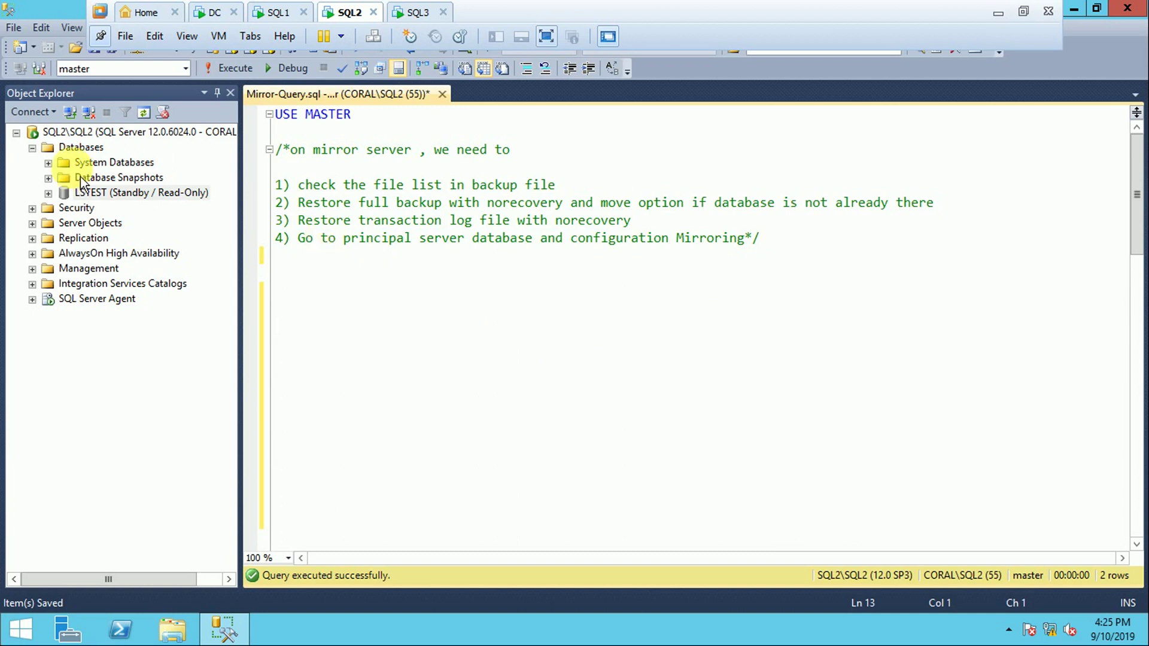
pyautogui.click(144, 114)
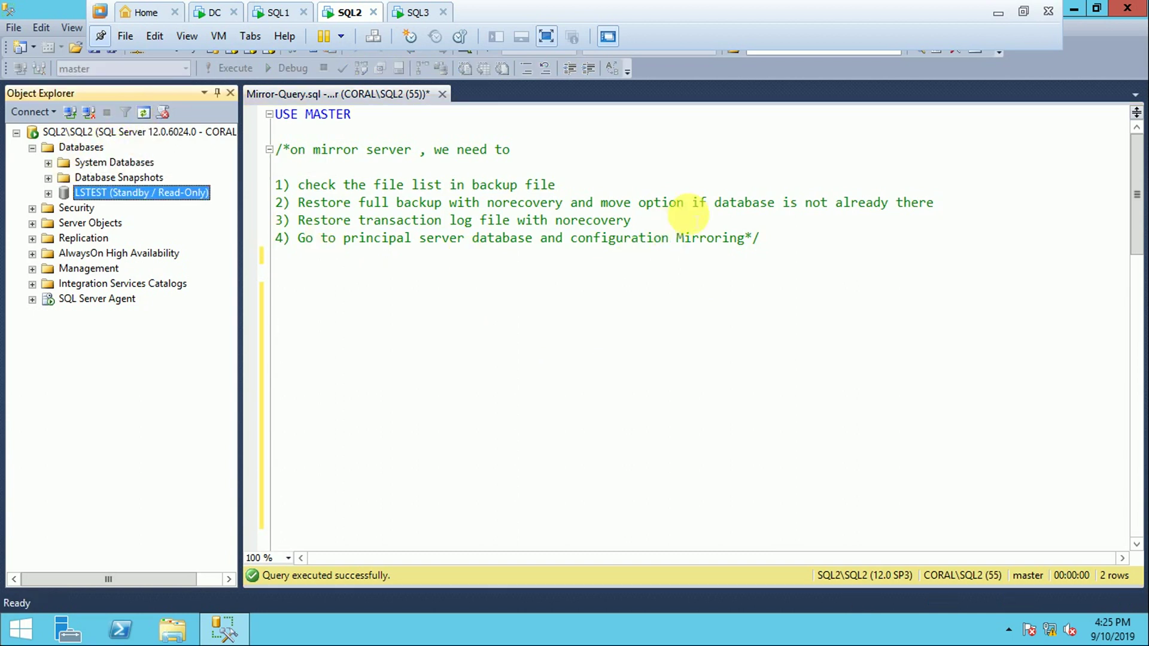
pyautogui.moveTo(714, 203); pyautogui.dragTo(919, 219)
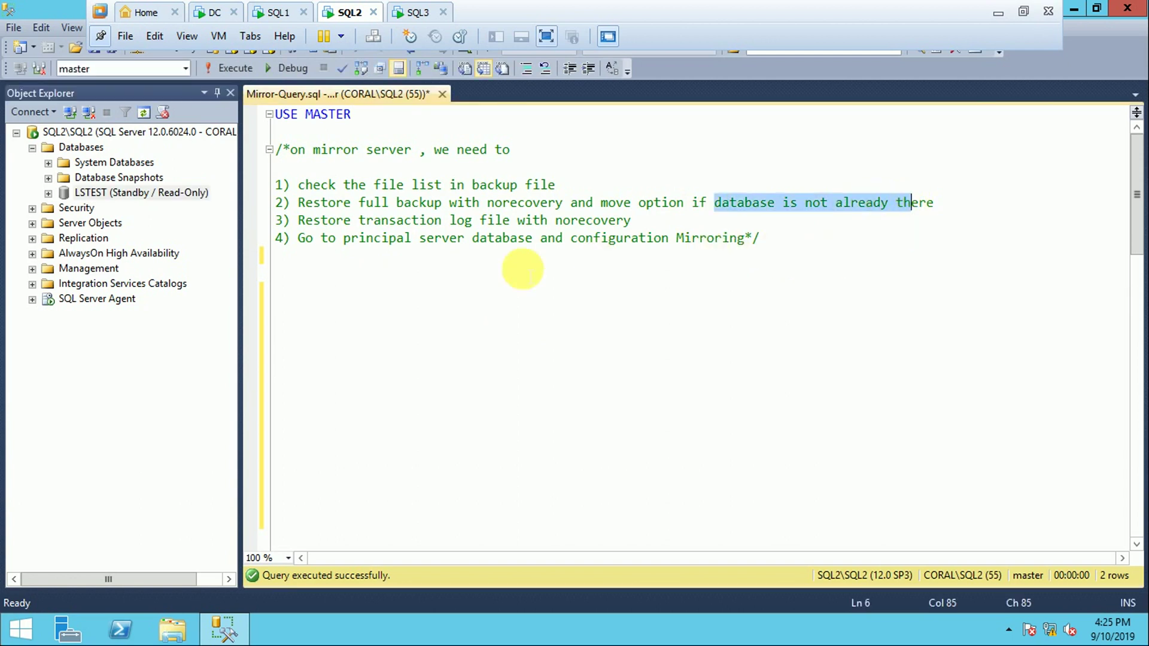
pyautogui.click(126, 204)
pyautogui.click(453, 330)
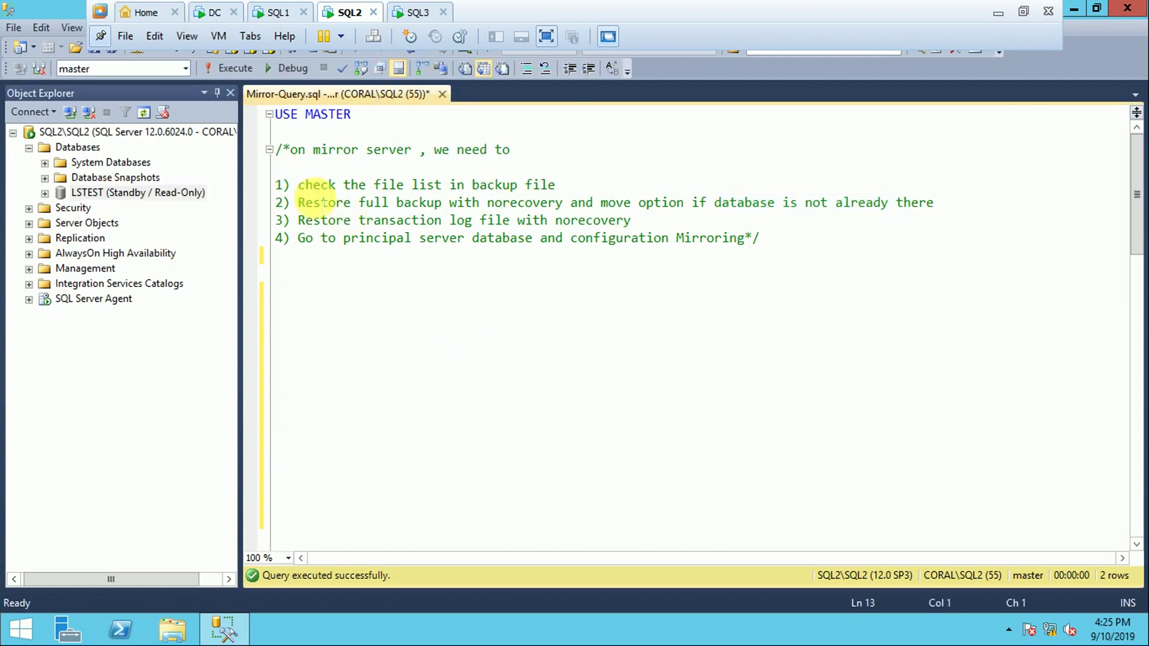
# Review the checklist items on restoring the transaction log and configuring mirroring from the principal, rechecking the first item on the file list.
pyautogui.moveTo(298, 221); pyautogui.dragTo(641, 219)
pyautogui.click(585, 312)
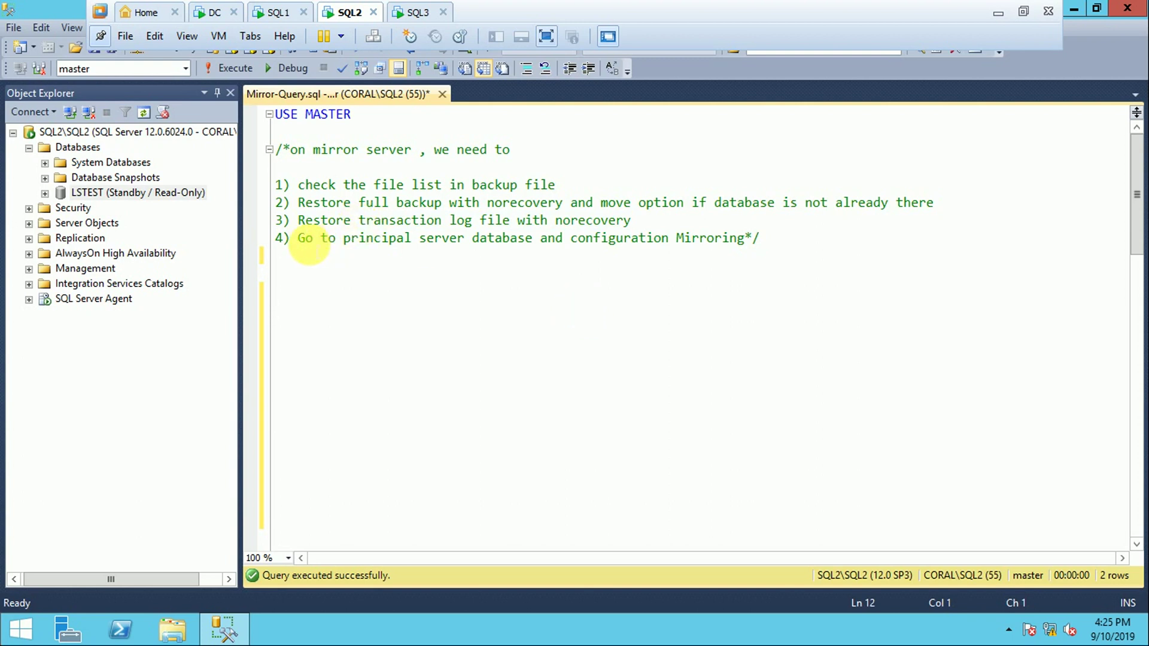
pyautogui.moveTo(300, 239); pyautogui.dragTo(707, 251)
pyautogui.click(610, 304)
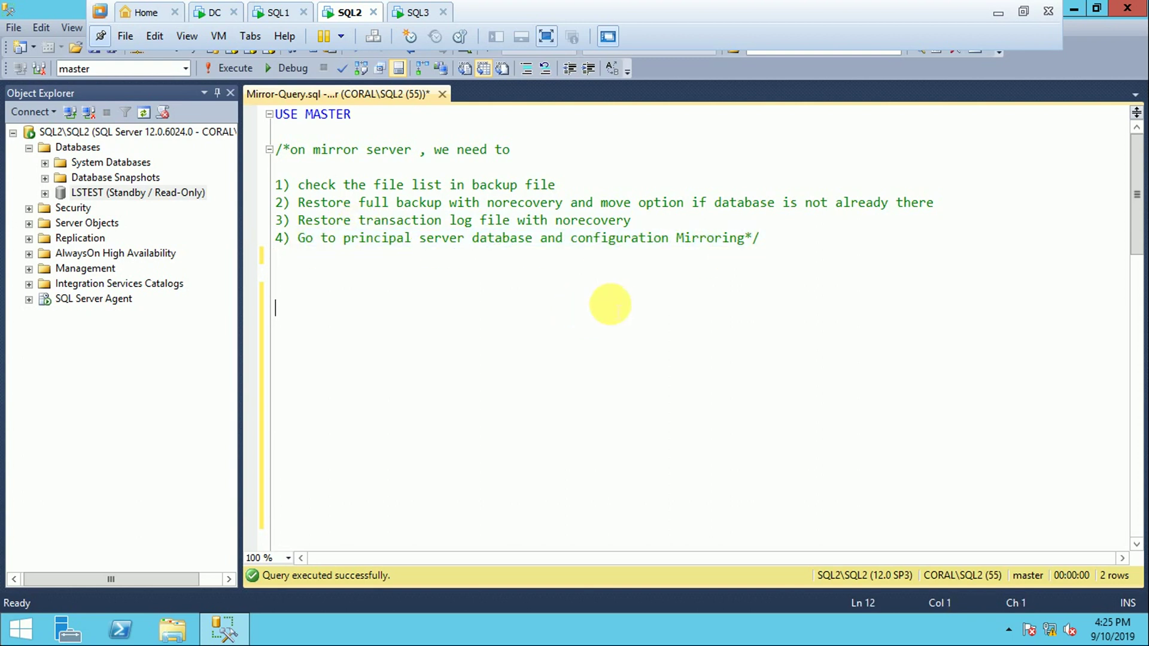
pyautogui.scroll(-10, 611, 304)
pyautogui.scroll(10, 610, 304)
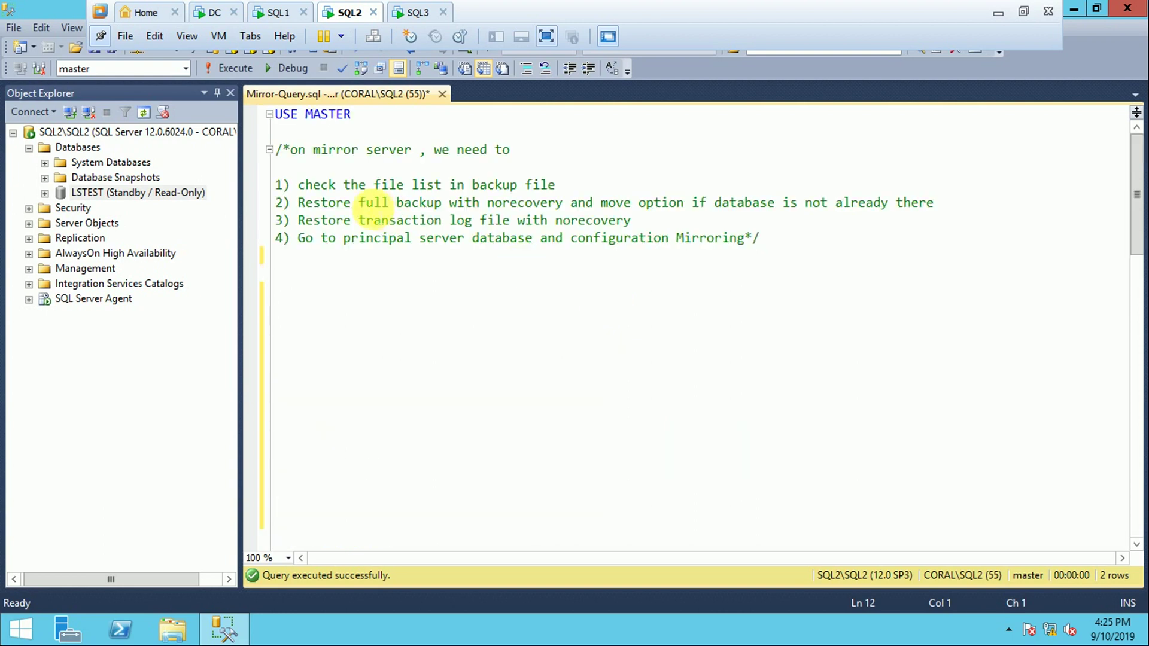
pyautogui.moveTo(299, 186); pyautogui.dragTo(555, 184)
pyautogui.click(403, 341)
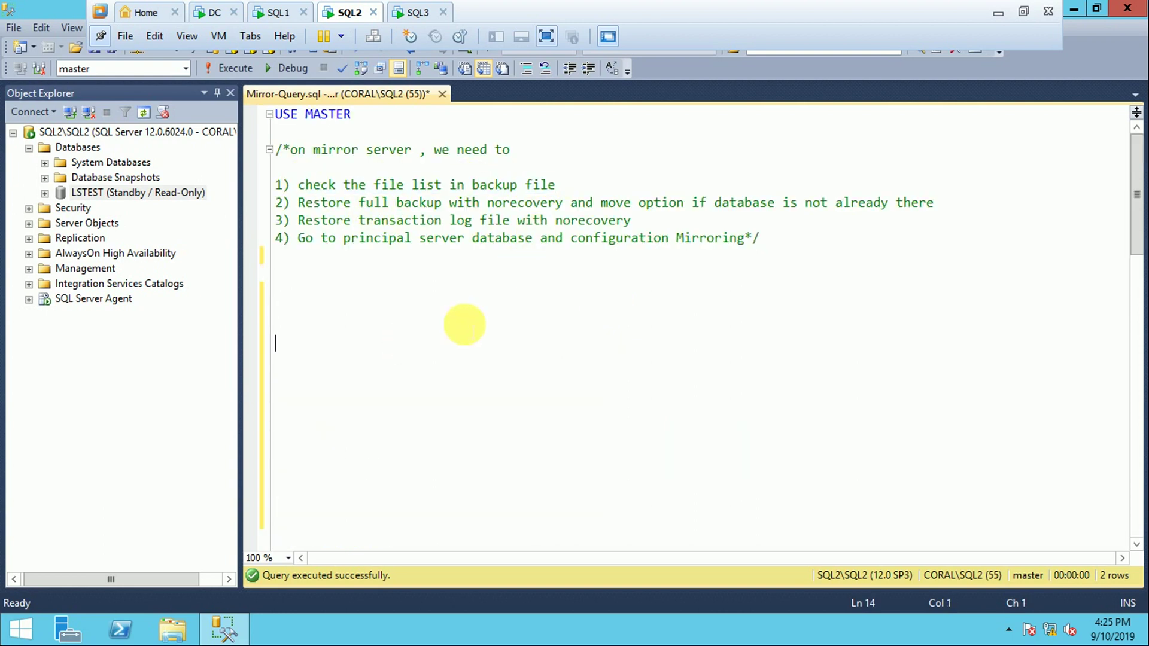
# Unpin the virtual machine command bar and run only the RESTORE FILELISTONLY statement for \\dc\ShareDisk\FULLDBMIRROR.BAK.
pyautogui.scroll(-4, 514, 314)
pyautogui.scroll(-3, 419, 308)
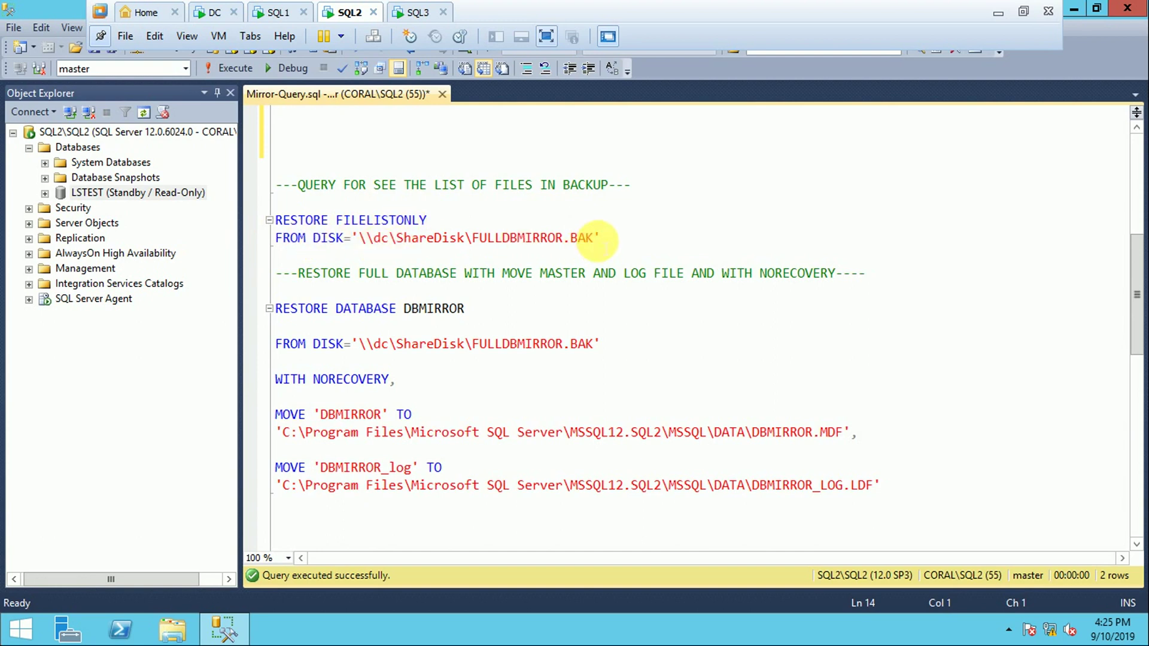
pyautogui.click(601, 237)
pyautogui.moveTo(600, 239); pyautogui.dragTo(274, 220)
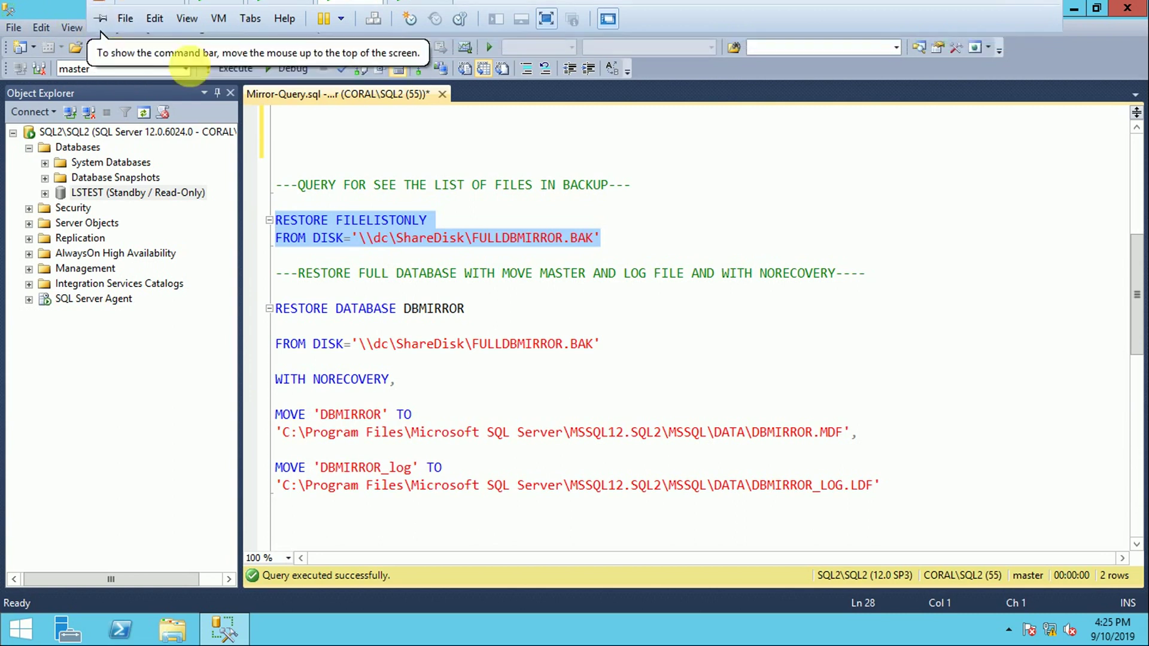
pyautogui.click(245, 69)
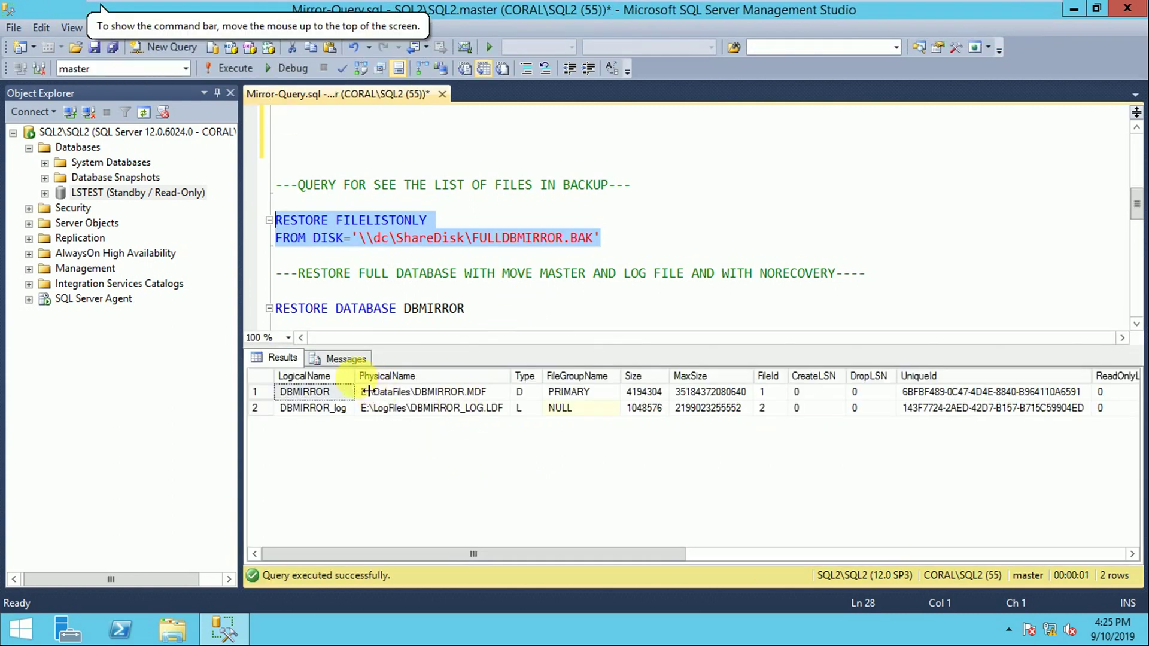
# Widen the LogicalName and PhysicalName result columns and examine the names and paths of the backup's data and log files.
pyautogui.moveTo(367, 390); pyautogui.dragTo(402, 391)
pyautogui.click(332, 392)
pyautogui.click(333, 412)
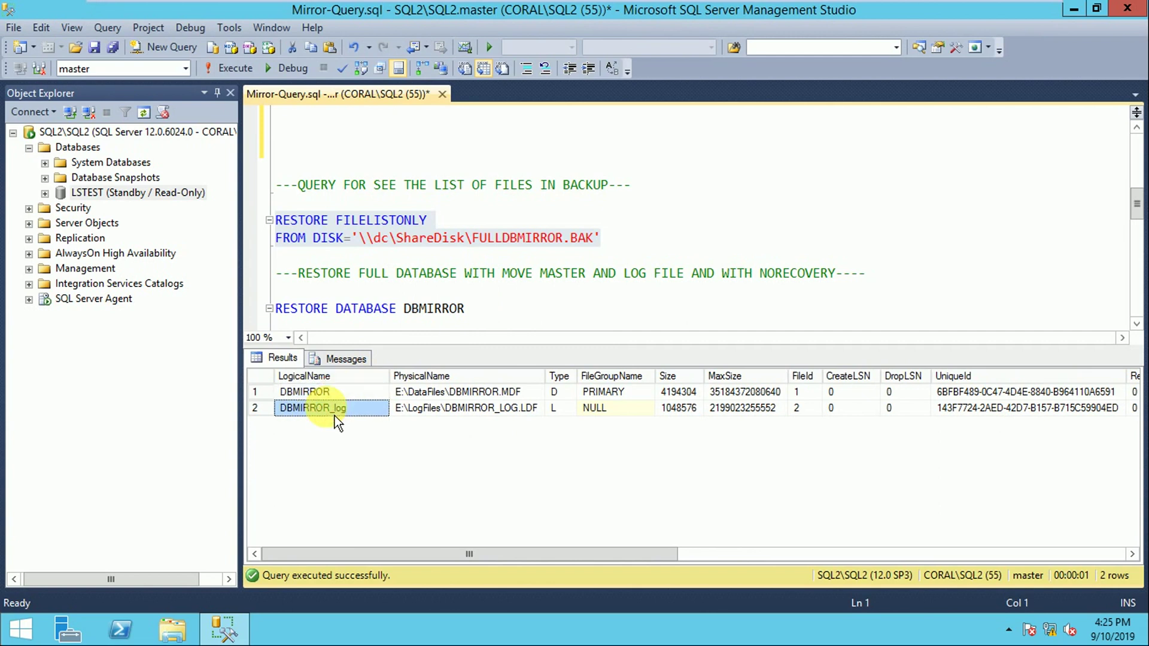
pyautogui.click(330, 396)
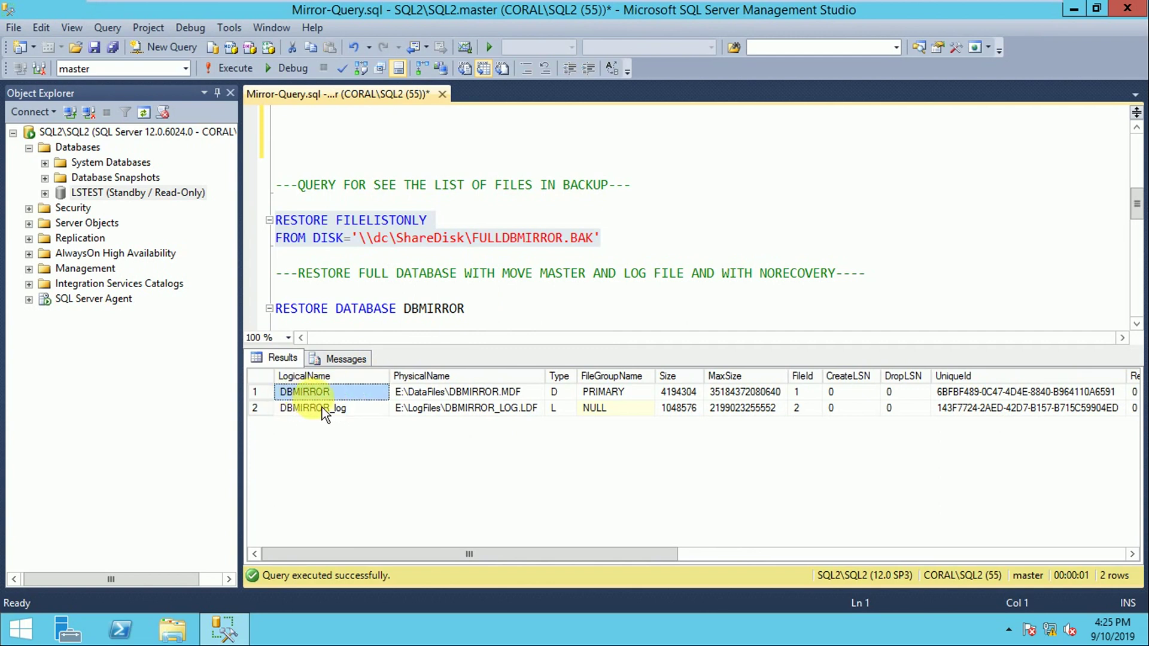
pyautogui.click(312, 411)
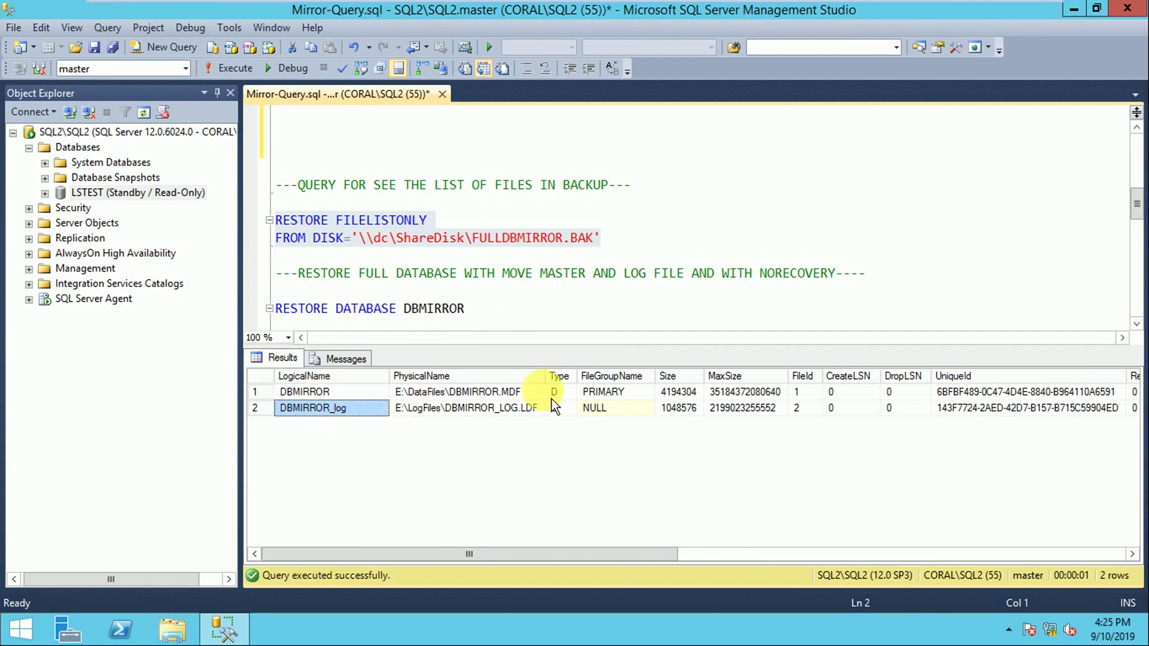
pyautogui.moveTo(546, 376); pyautogui.dragTo(589, 375)
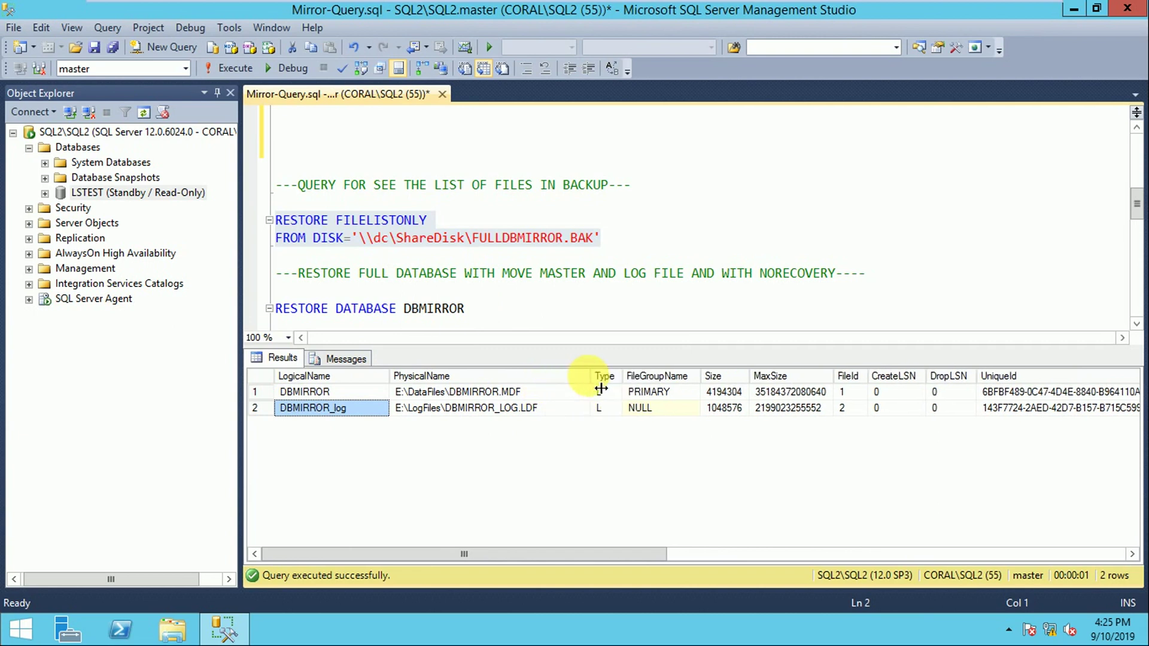
pyautogui.click(497, 397)
pyautogui.click(490, 408)
pyautogui.click(488, 284)
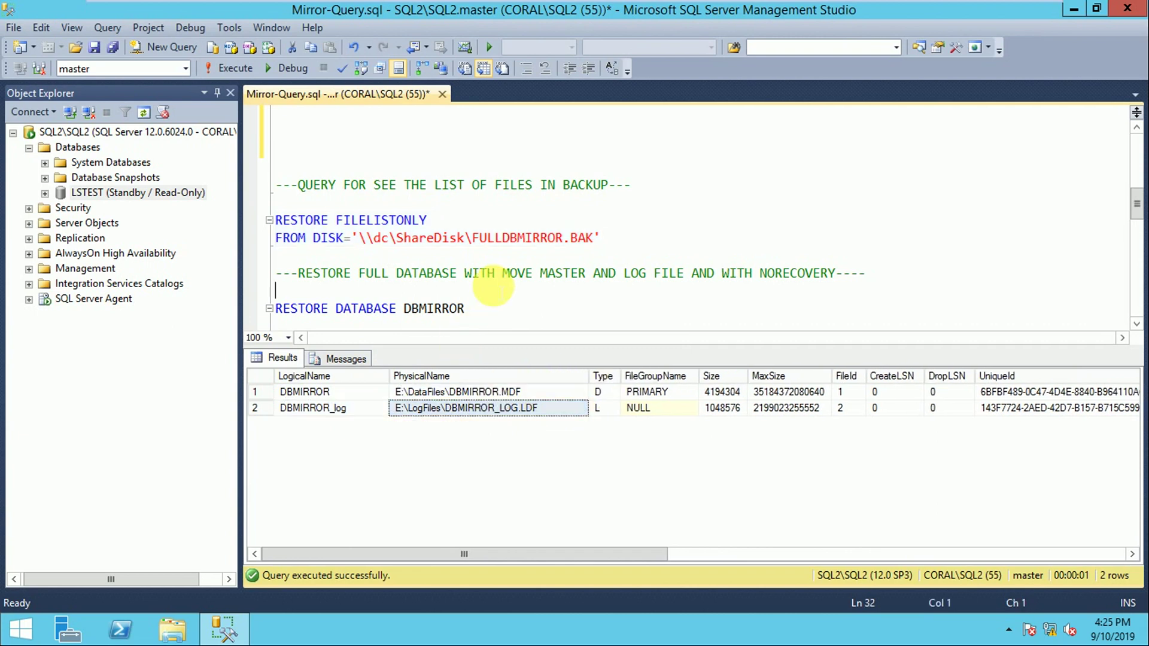
# Hide the results pane and examine the RESTORE DATABASE DBMIRROR statement, including its MOVE clauses and the target path of the data file.
pyautogui.scroll(-1, 492, 286)
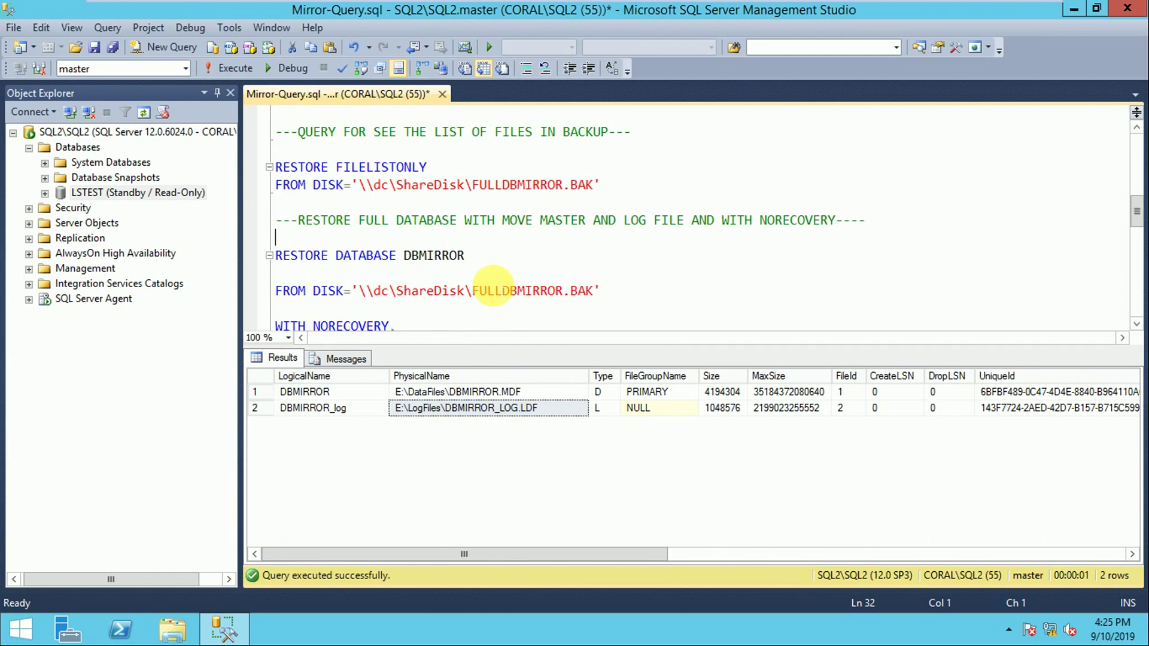
pyautogui.hotkey('ctrl', 'r')
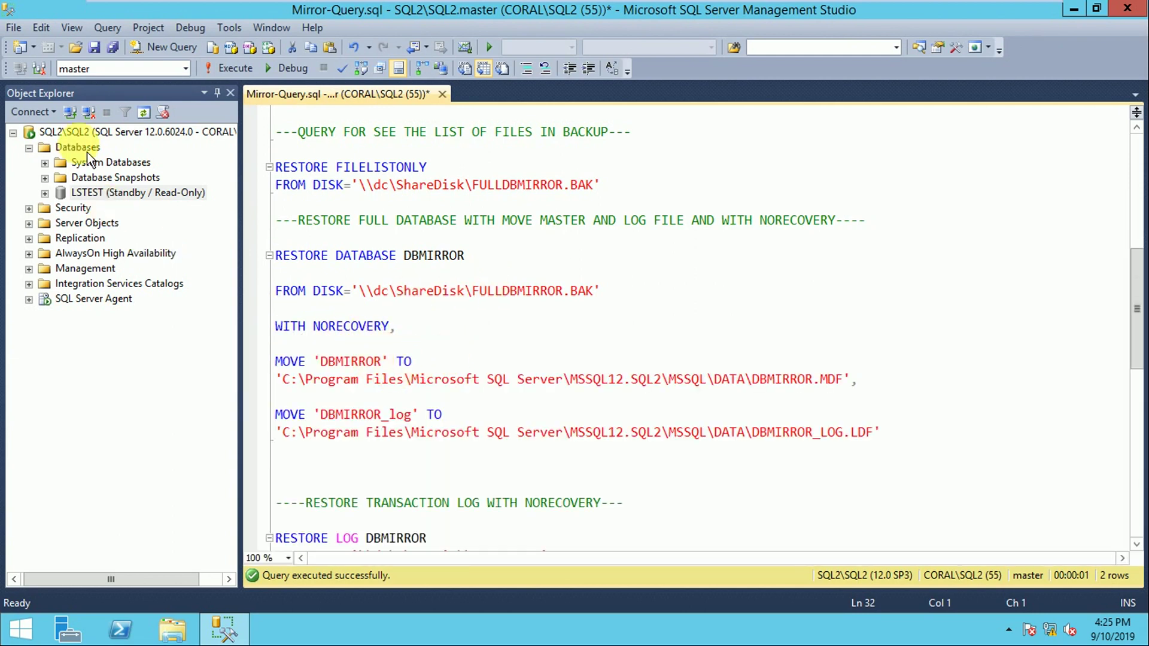
pyautogui.click(147, 192)
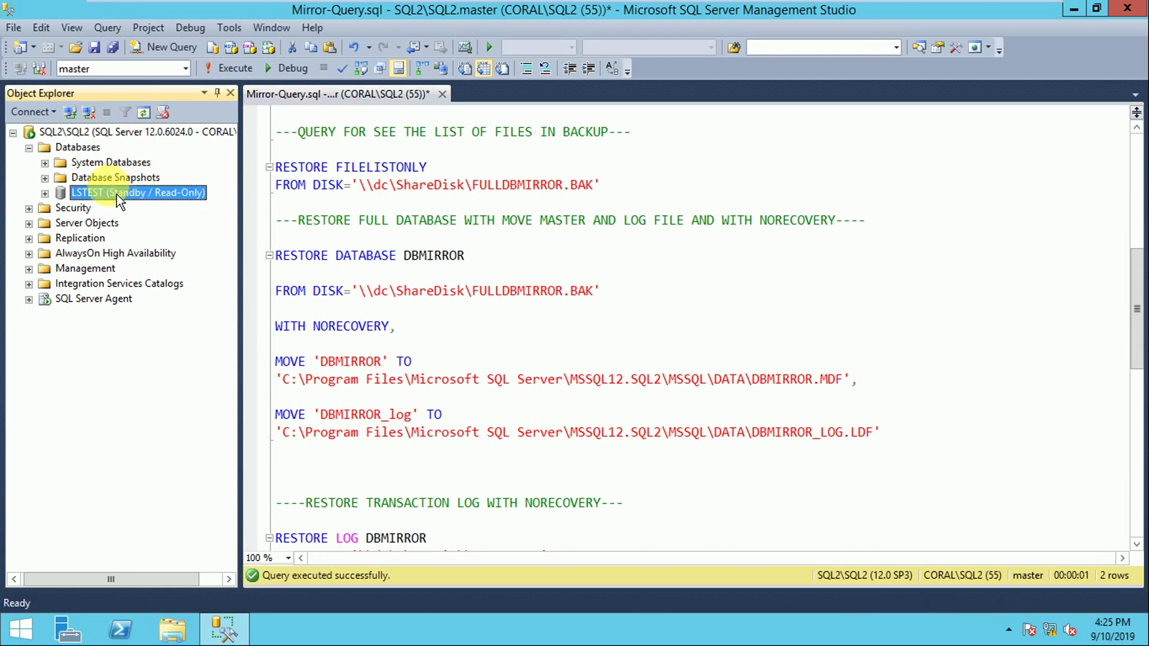
pyautogui.click(549, 431)
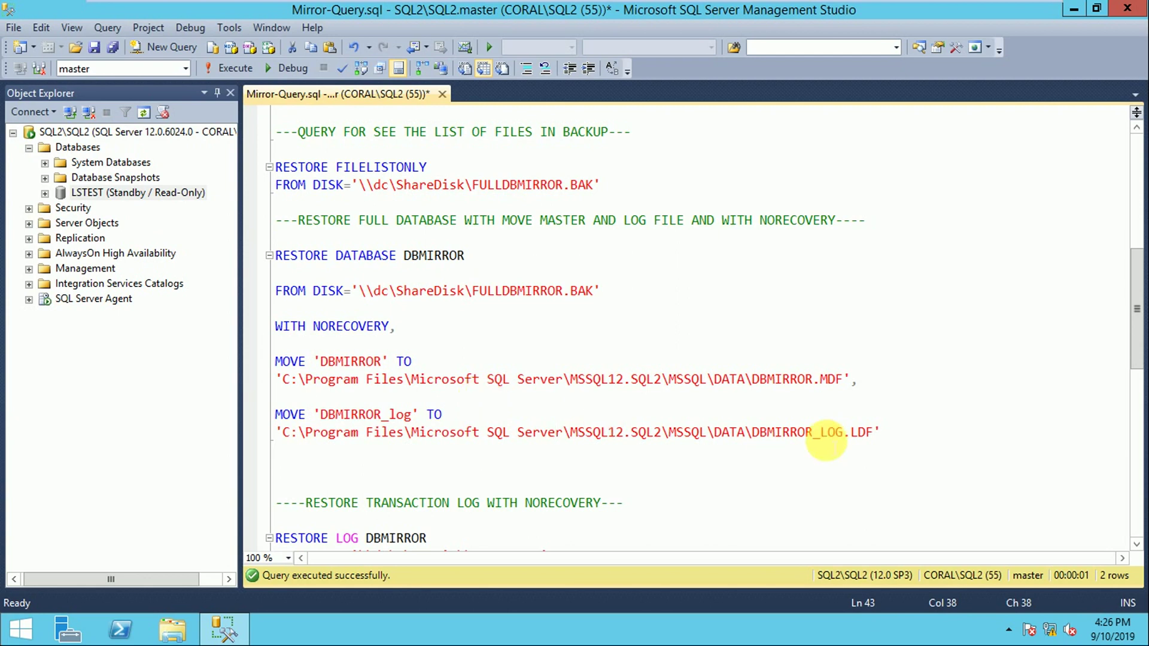
pyautogui.moveTo(883, 432); pyautogui.dragTo(272, 254)
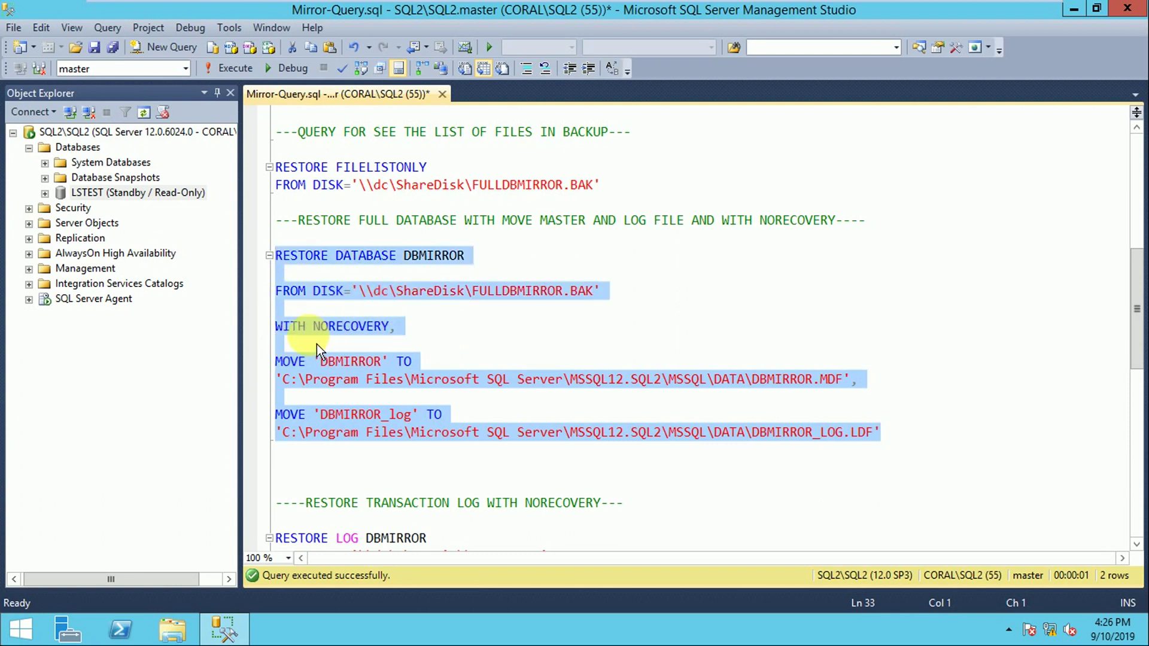
pyautogui.click(353, 375)
pyautogui.moveTo(320, 361); pyautogui.dragTo(365, 361)
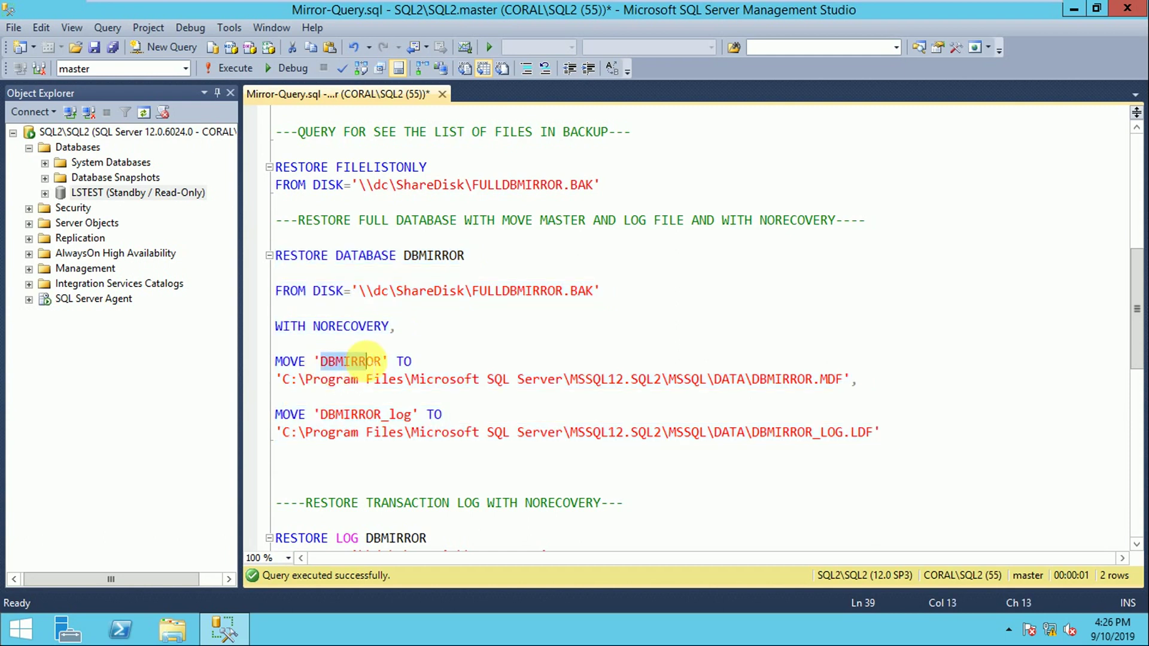
pyautogui.moveTo(280, 380); pyautogui.dragTo(604, 401)
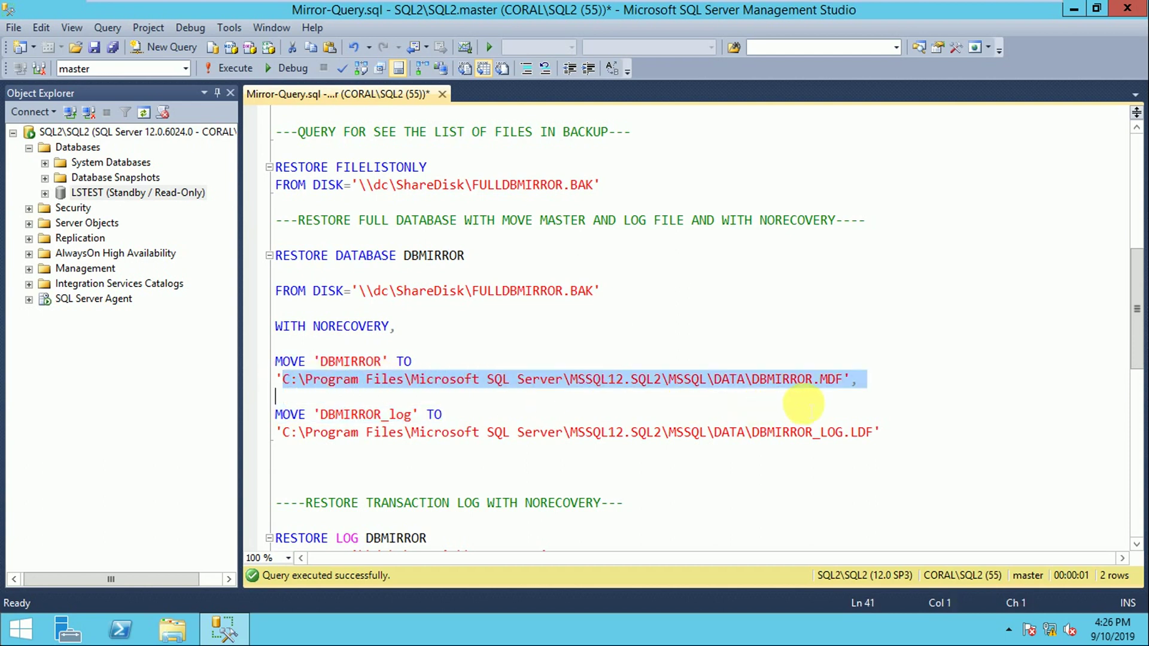
pyautogui.click(748, 405)
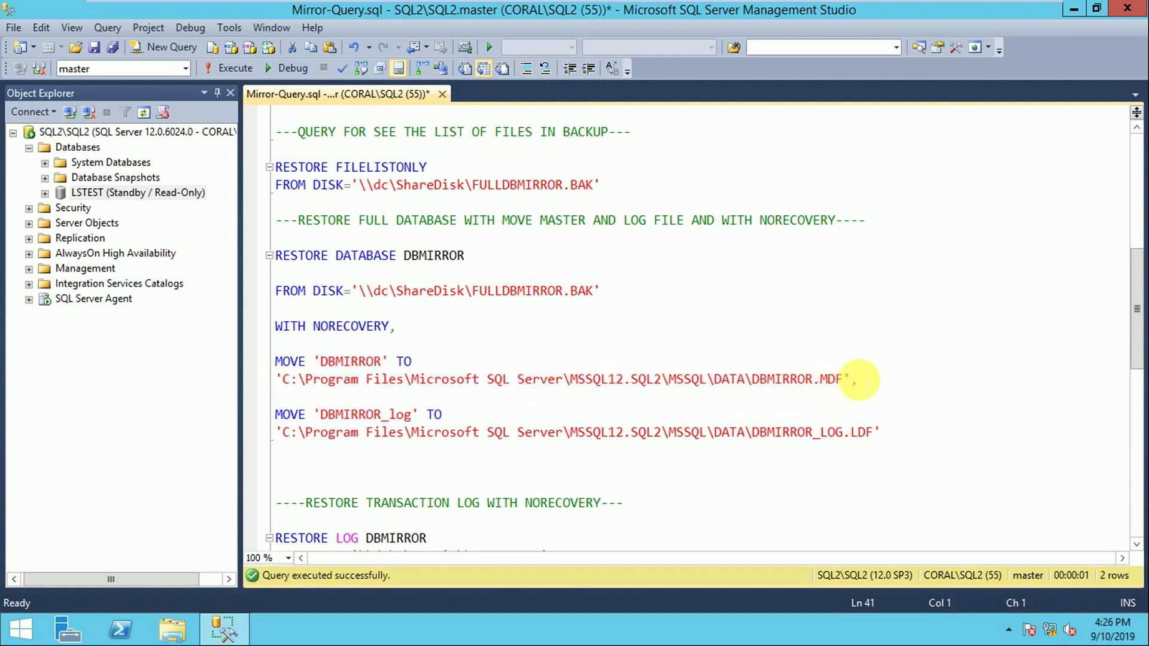
# Examine the target paths of the DBMIRROR data and log files in the MOVE clauses of the RESTORE DATABASE statement.
pyautogui.moveTo(862, 379)
pyautogui.mouseDown()
pyautogui.moveTo(275, 360)
pyautogui.moveTo(493, 379)
pyautogui.moveTo(843, 379)
pyautogui.mouseUp()
pyautogui.click(502, 397)
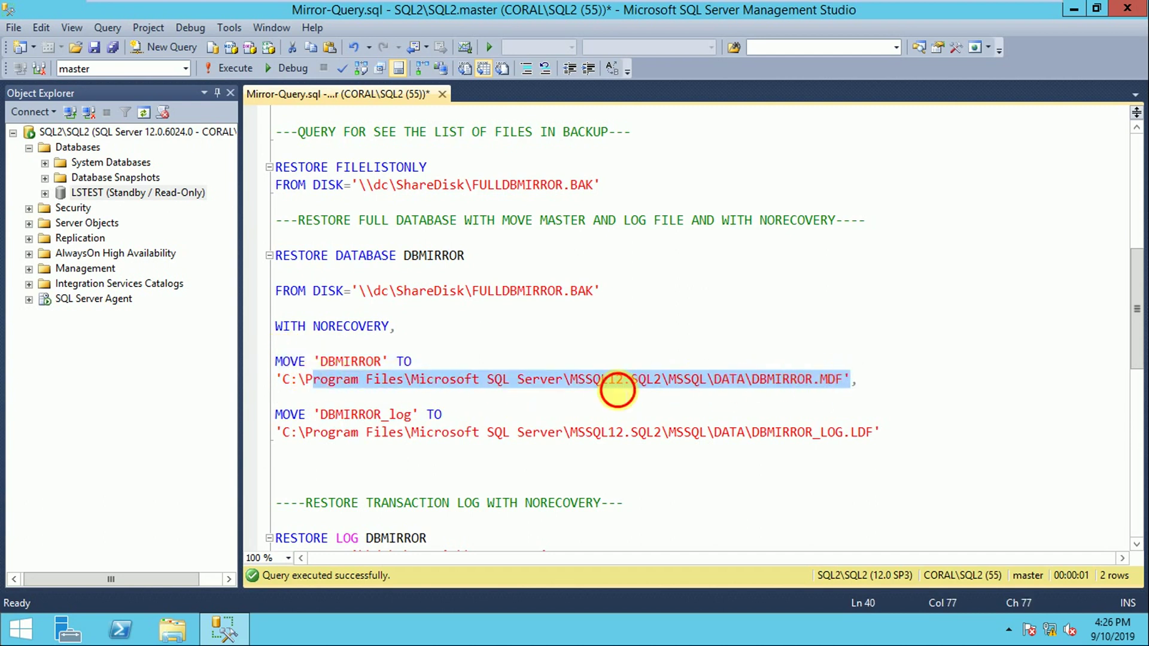
pyautogui.click(610, 392)
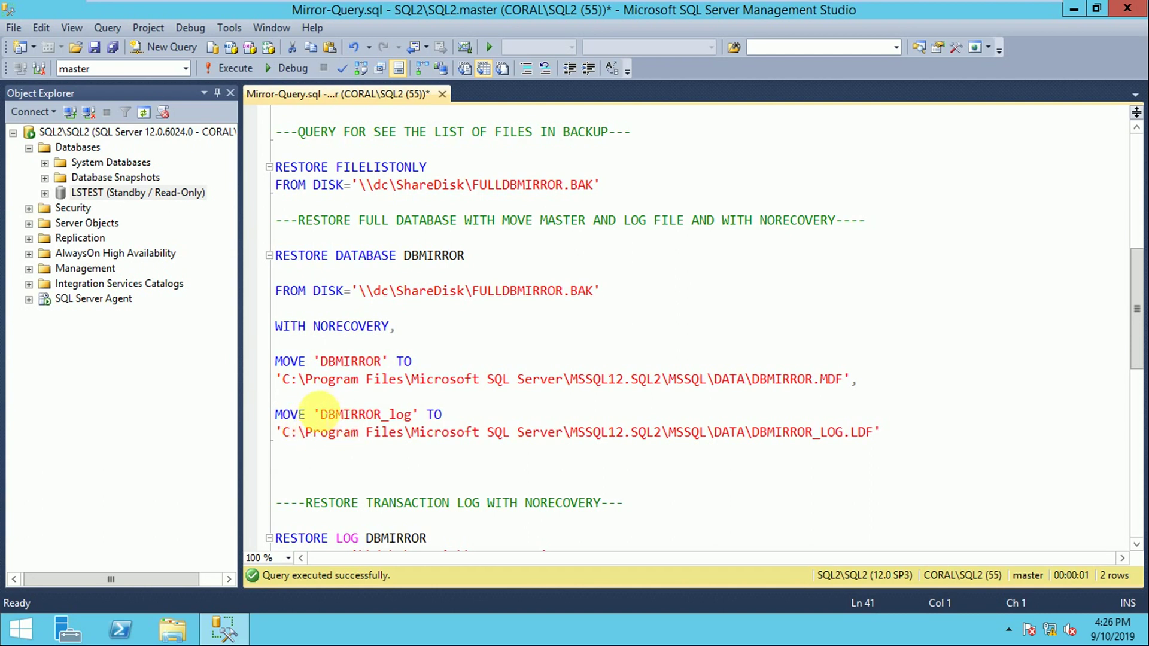
pyautogui.moveTo(321, 414); pyautogui.dragTo(426, 414)
pyautogui.click(386, 451)
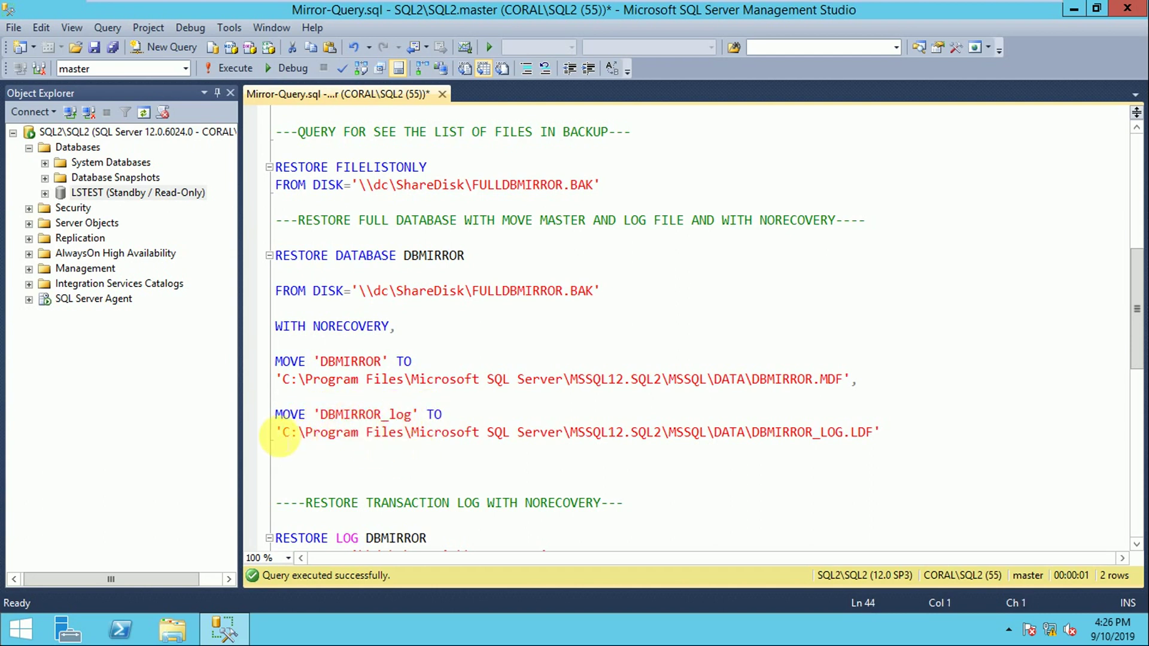
pyautogui.moveTo(282, 432); pyautogui.dragTo(883, 432)
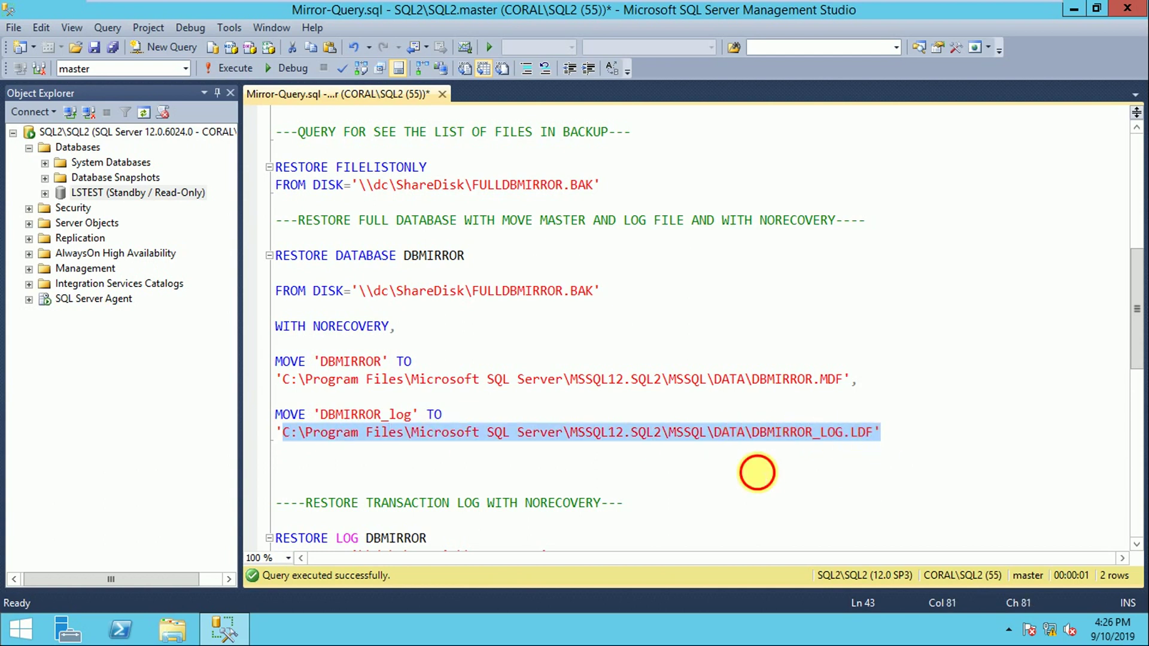
pyautogui.click(758, 470)
# Run only the RESTORE DATABASE DBMIRROR statement with NORECOVERY and both MOVE clauses, and read the resulting messages.
pyautogui.moveTo(759, 436); pyautogui.dragTo(275, 255)
pyautogui.click(660, 477)
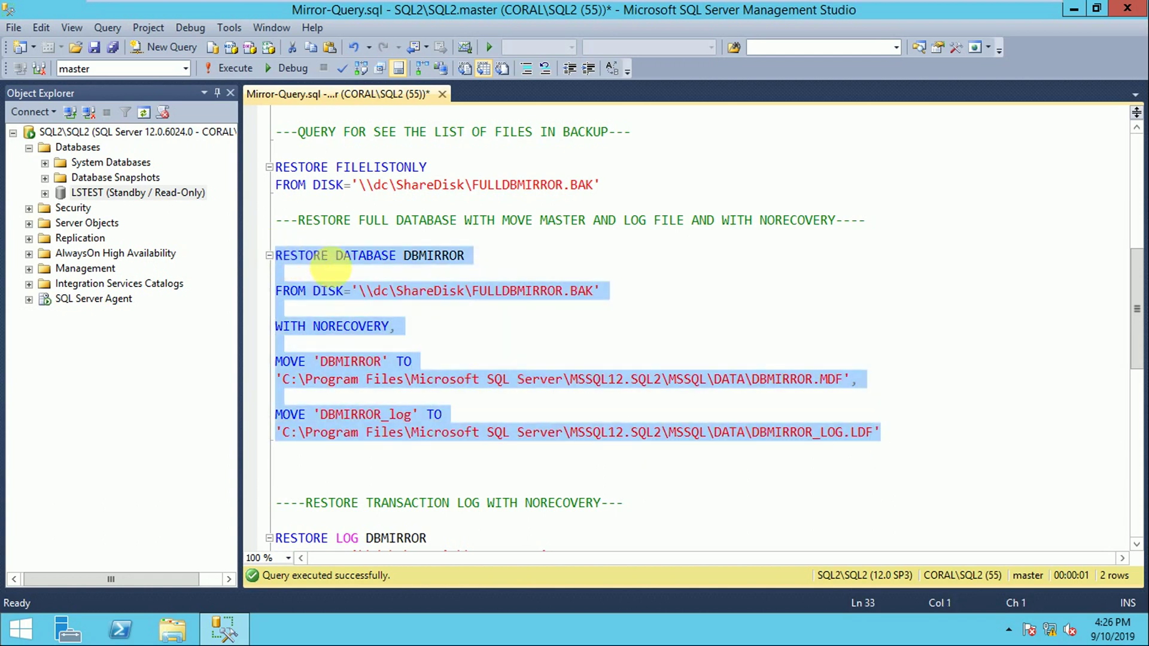
pyautogui.click(231, 75)
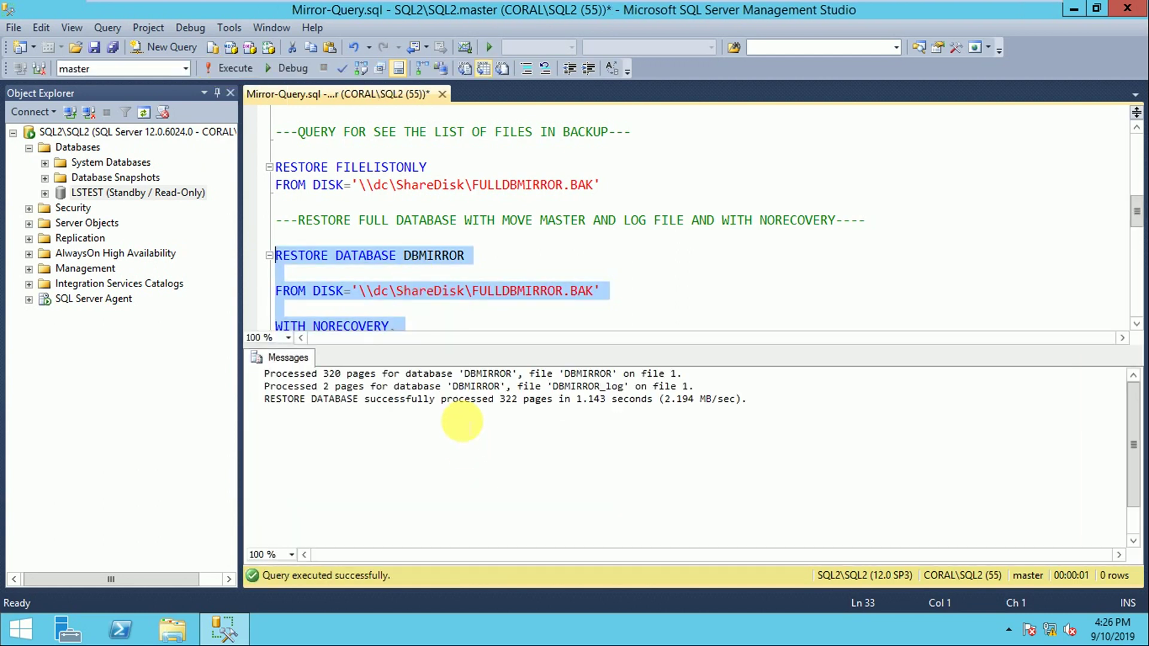
pyautogui.moveTo(412, 386); pyautogui.dragTo(688, 398)
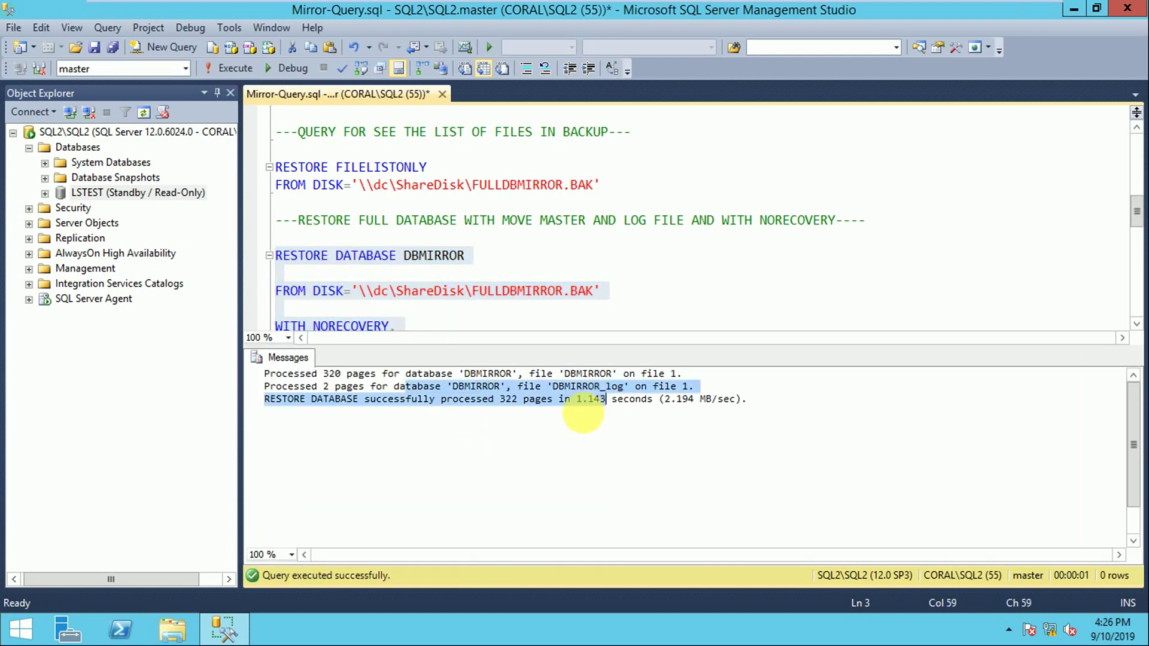
pyautogui.click(577, 412)
pyautogui.click(623, 293)
pyautogui.scroll(-3, 619, 291)
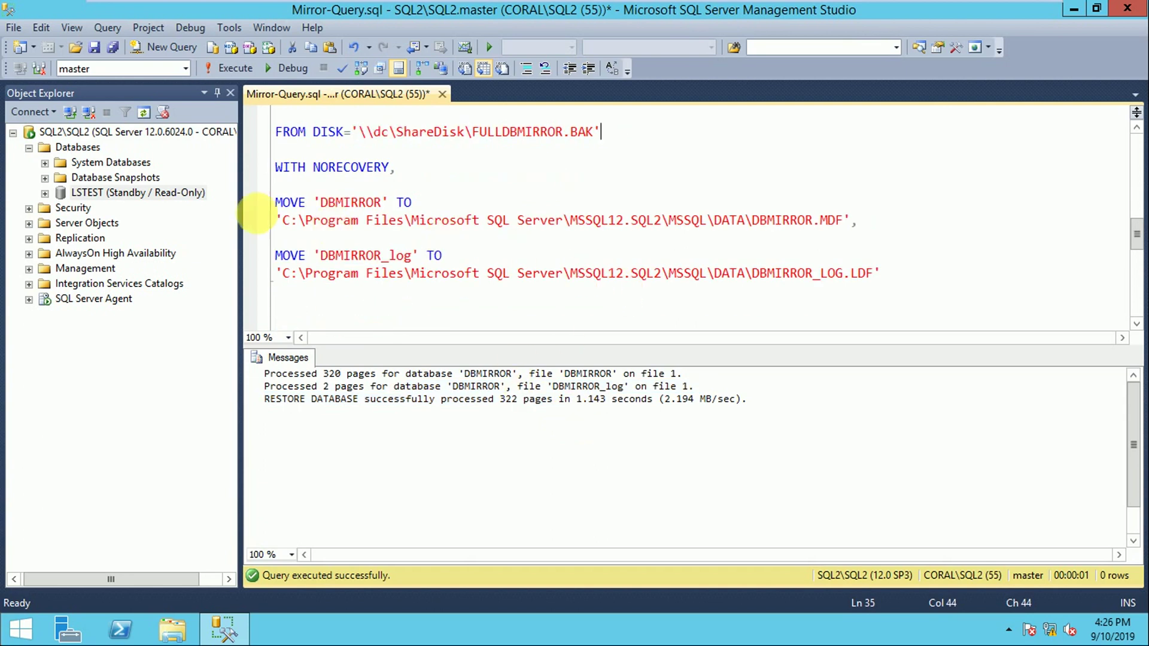
# Refresh the Databases folder of SQL2\SQL2 and check the state of the DBMIRROR database.
pyautogui.doubleClick(44, 149)
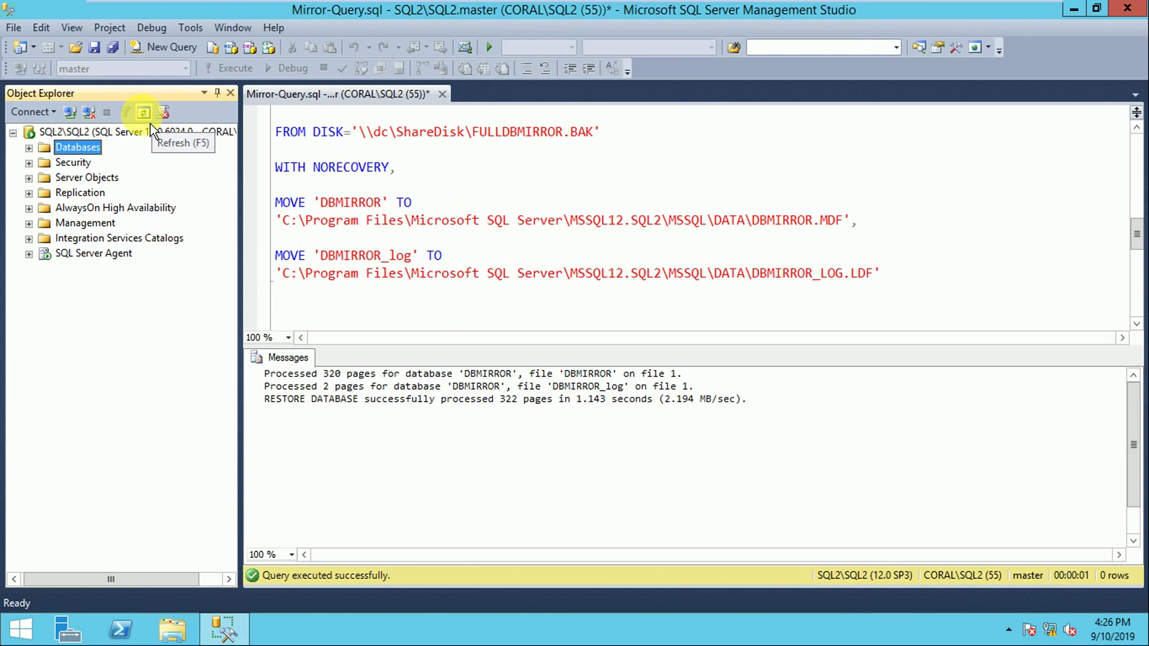
pyautogui.click(28, 148)
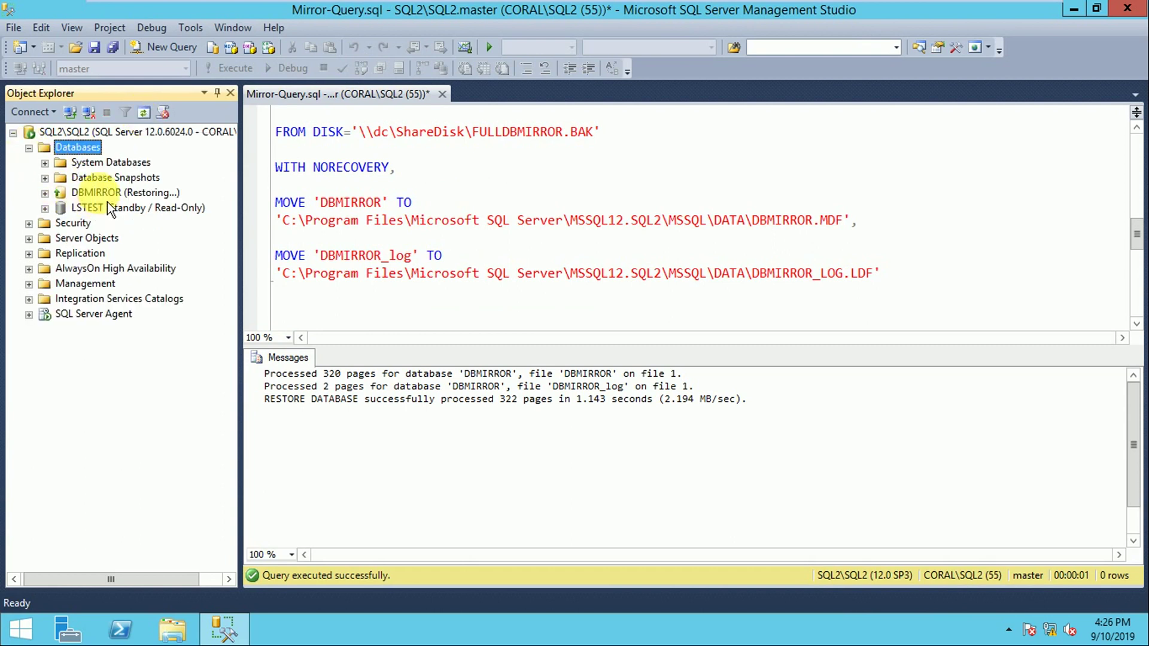
pyautogui.click(97, 192)
pyautogui.click(516, 291)
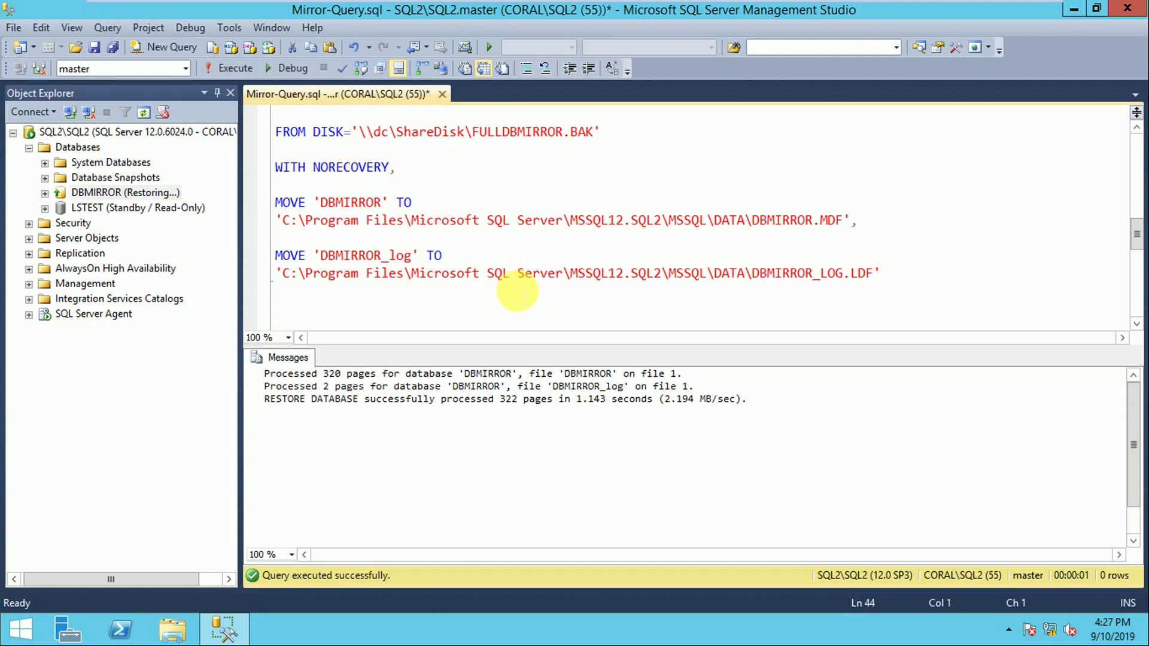
# Hide the results pane and run only the RESTORE LOG DBMIRROR statement from \\dc\ShareDisk\TRAN1.TRN with NORECOVERY.
pyautogui.hotkey('ctrl', 'r')
pyautogui.scroll(-3, 520, 276)
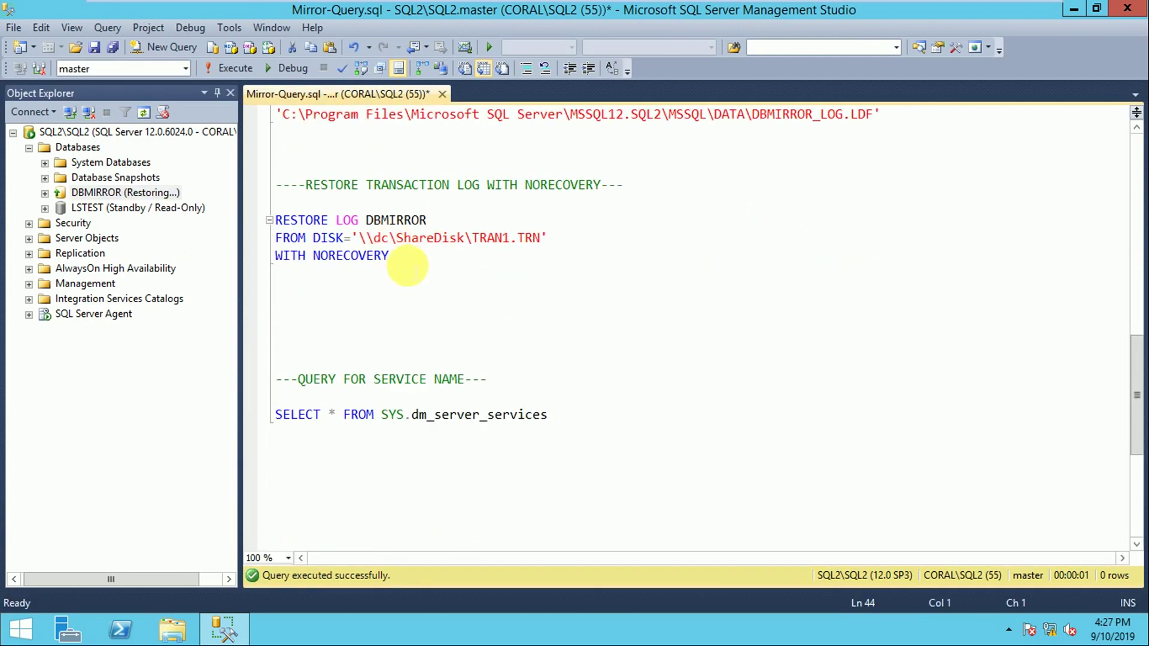
pyautogui.moveTo(322, 179); pyautogui.dragTo(541, 184)
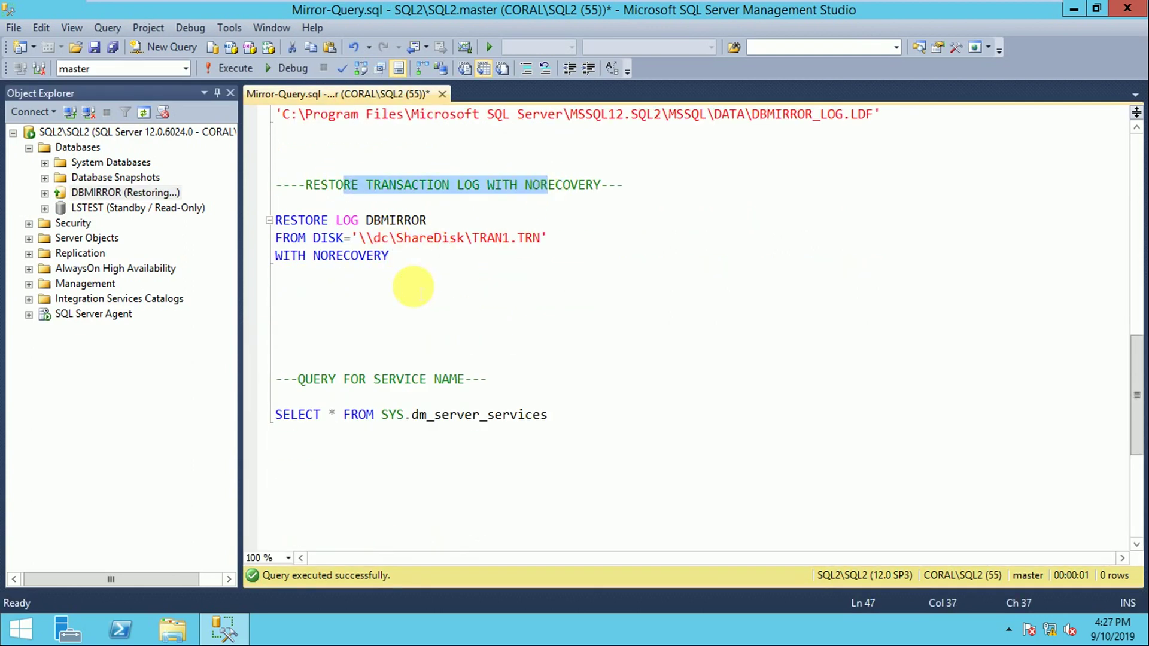
pyautogui.click(411, 285)
pyautogui.moveTo(389, 256); pyautogui.dragTo(274, 219)
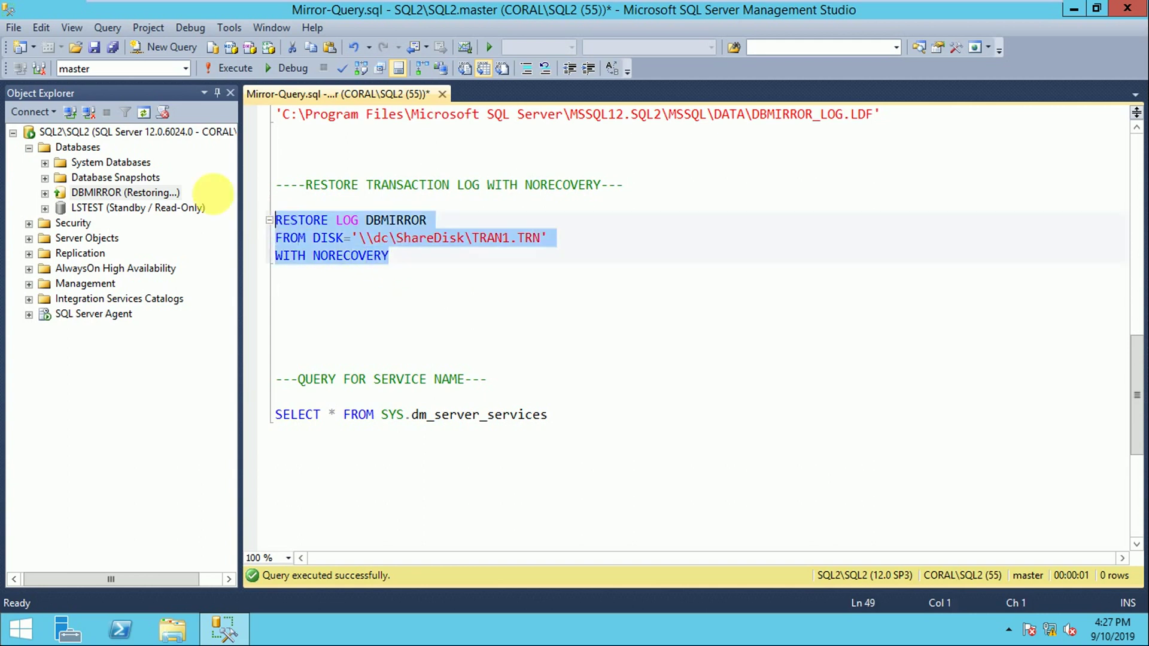
pyautogui.click(358, 275)
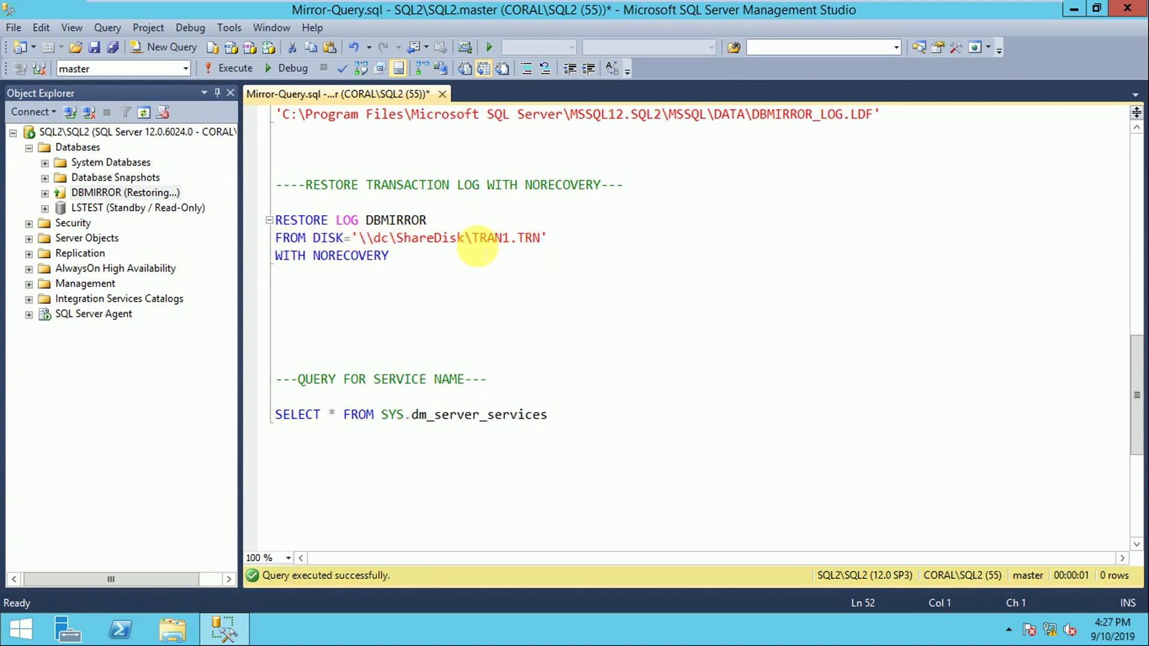
pyautogui.moveTo(389, 256); pyautogui.dragTo(274, 220)
pyautogui.click(232, 76)
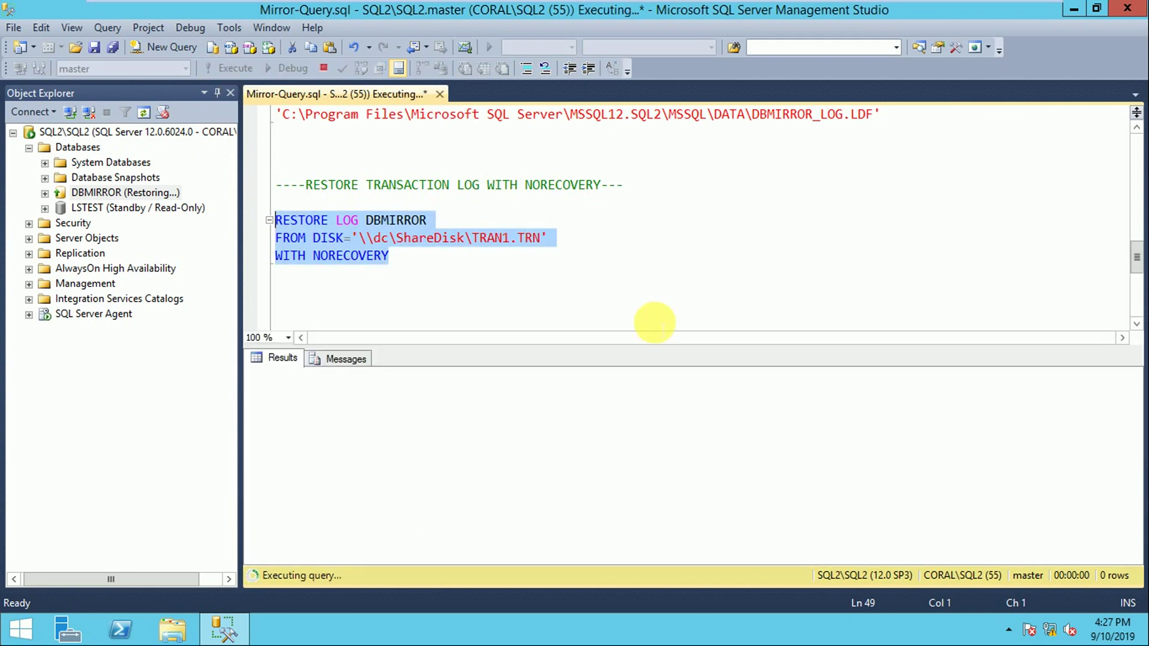
pyautogui.click(496, 312)
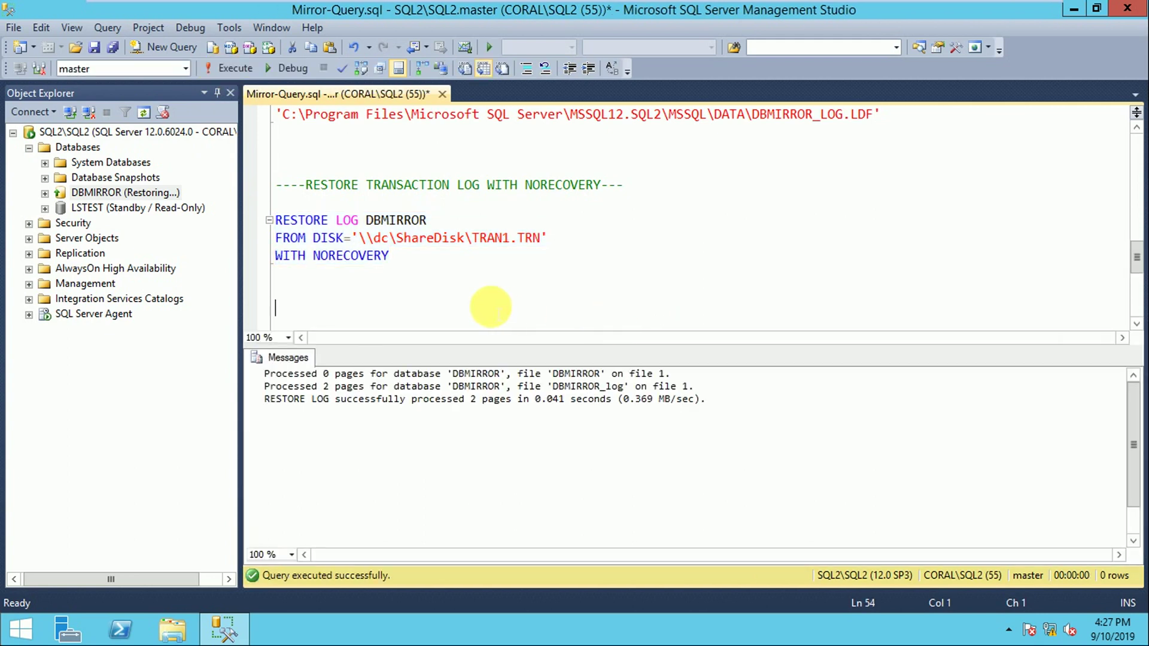
# Hide the results pane and refresh the SQL2\SQL2 server tree to recheck the DBMIRROR database.
pyautogui.hotkey('ctrl', 'r')
pyautogui.scroll(3, 487, 303)
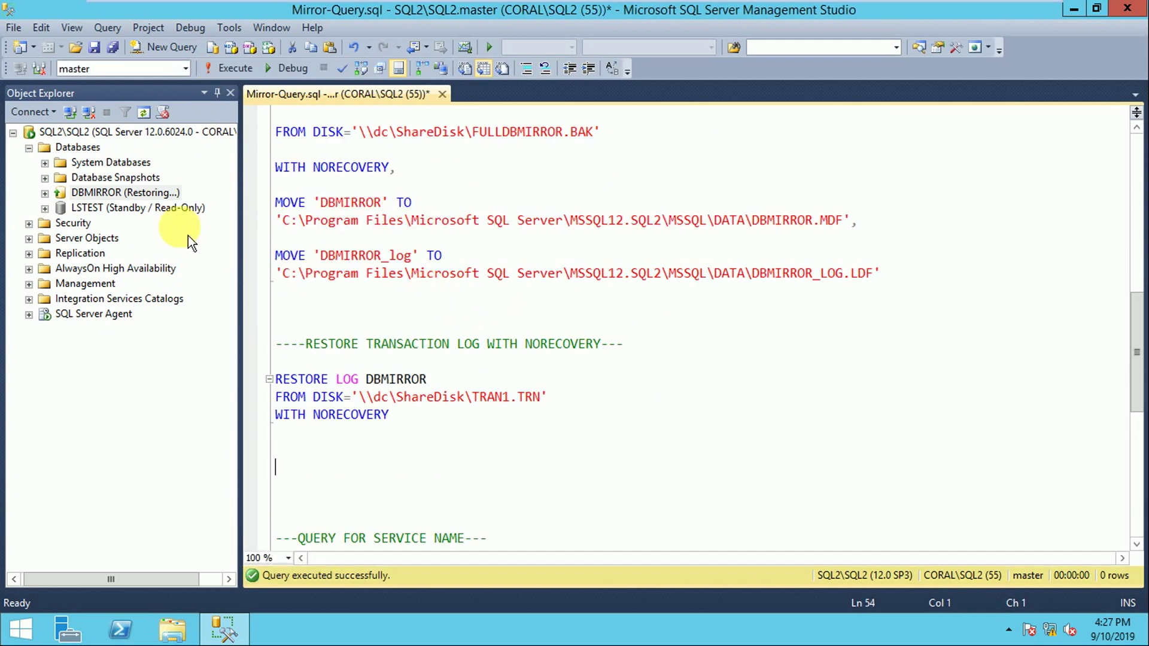
pyautogui.click(123, 134)
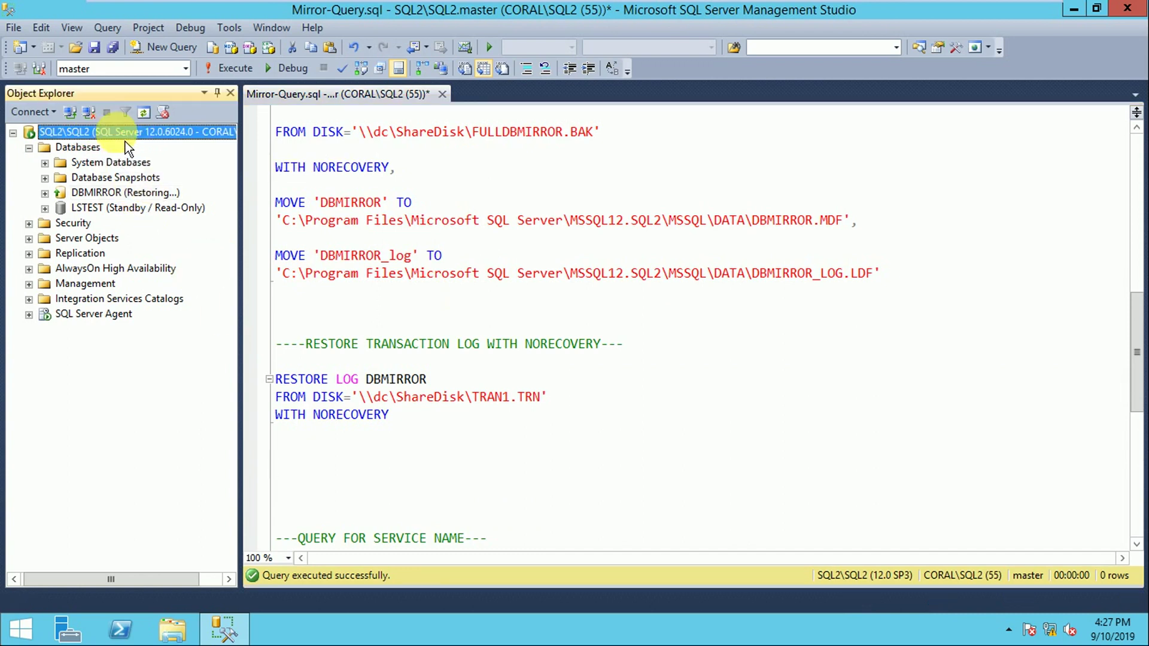
pyautogui.click(147, 115)
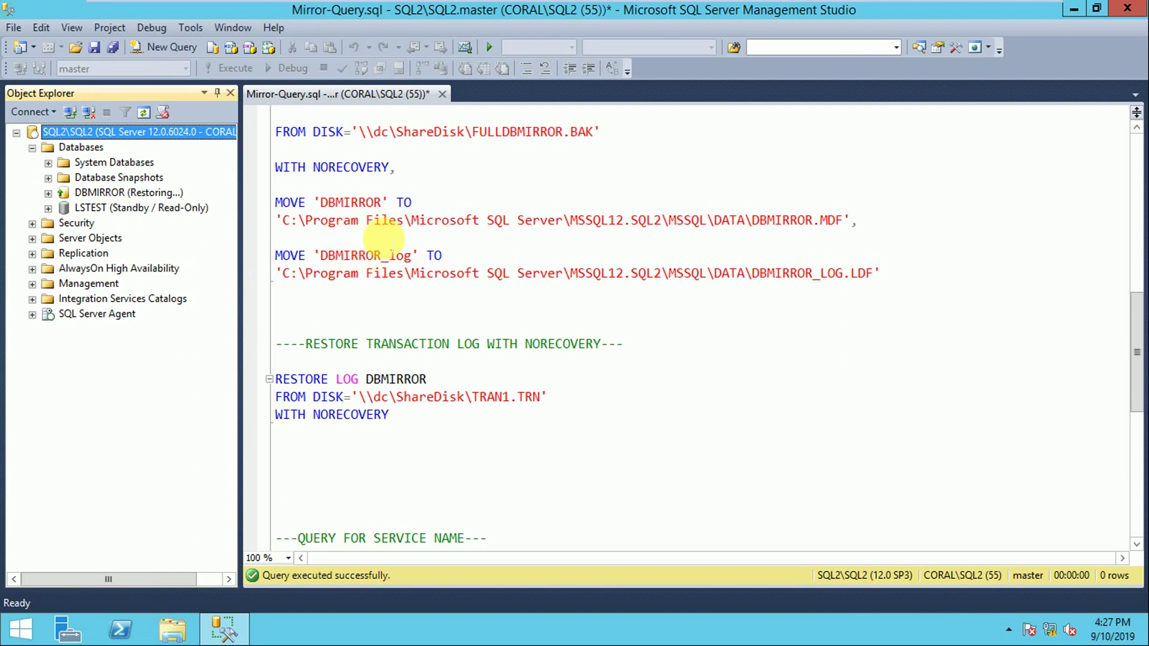
# Switch to the SQL1 virtual machine and return to the beginning of the principal query script.
pyautogui.moveTo(312, 7)
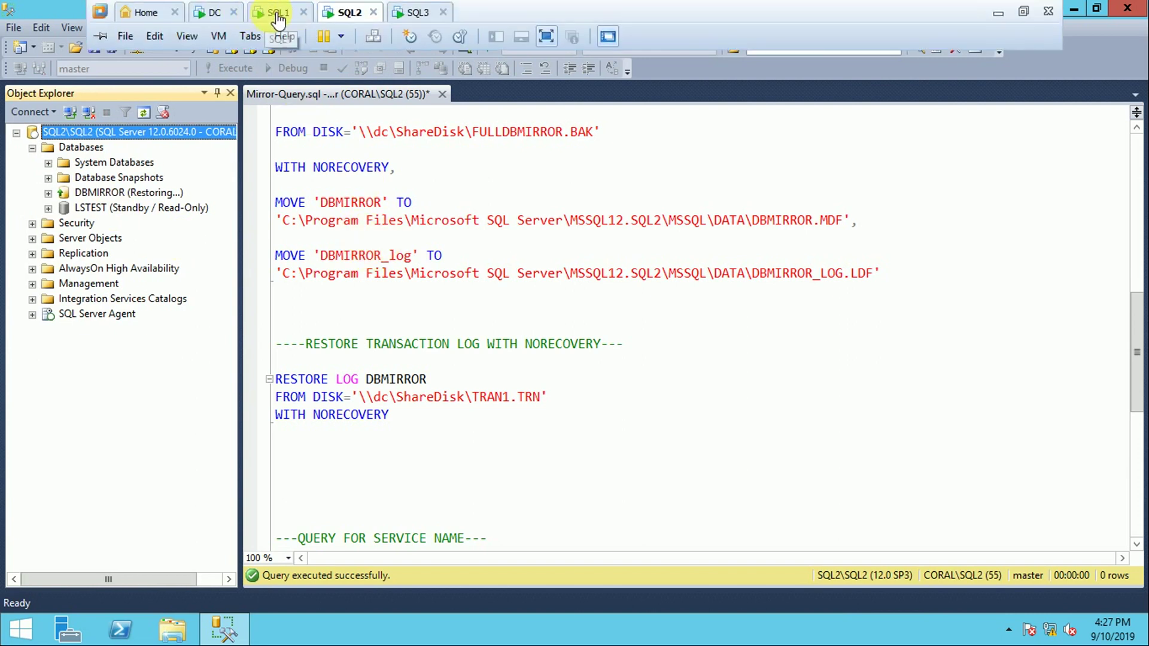
pyautogui.click(272, 12)
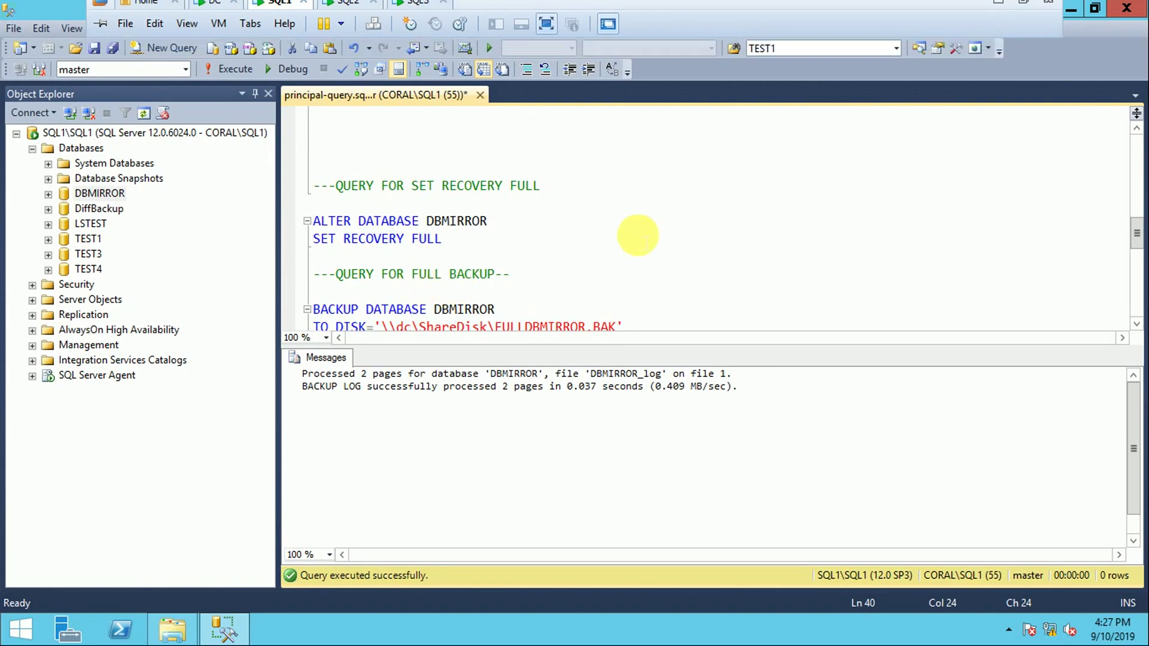
pyautogui.click(636, 235)
pyautogui.scroll(12, 612, 270)
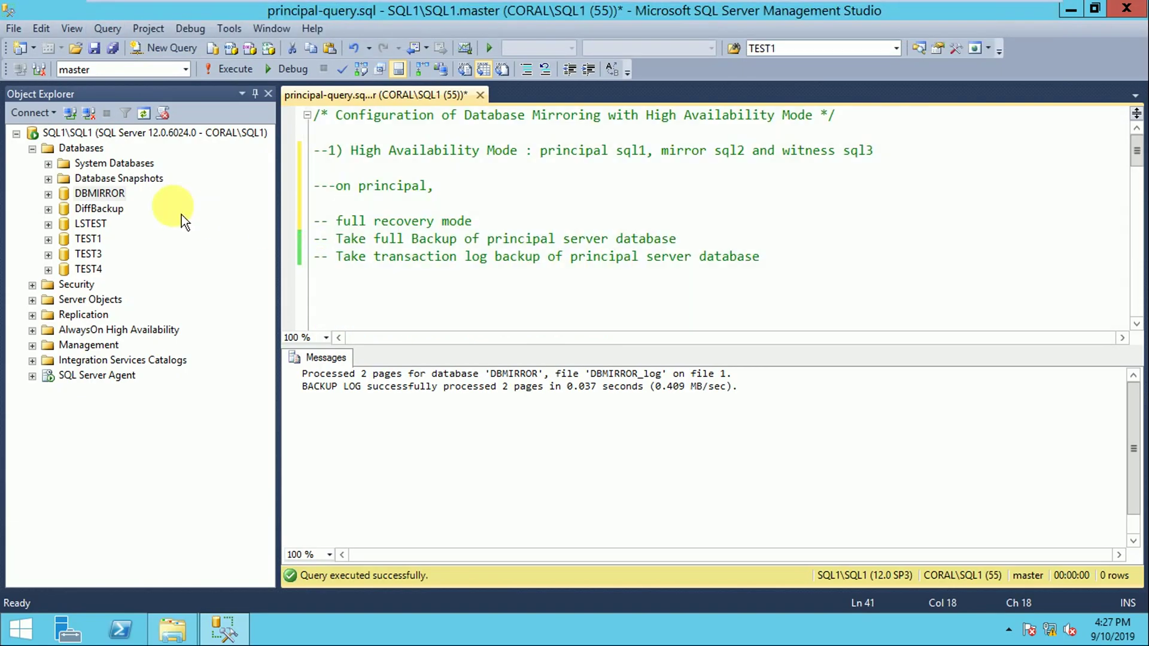
# Open the Mirroring settings of the DBMIRROR database on the principal and unpin the virtual machine command bar.
pyautogui.click(99, 192)
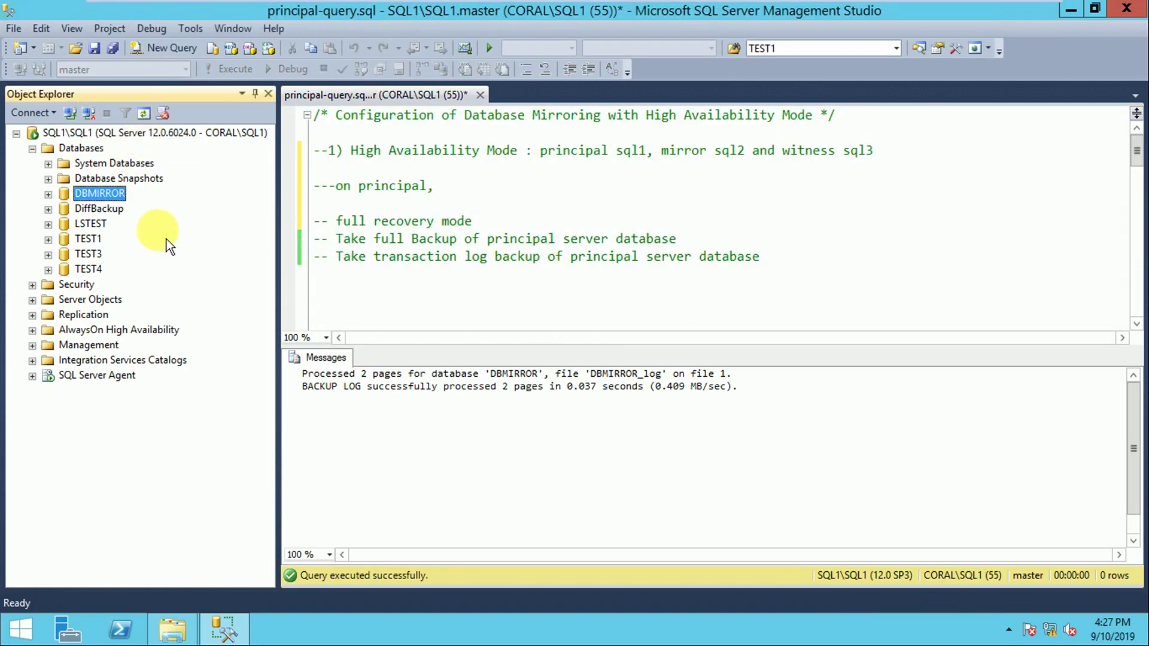
pyautogui.rightClick(108, 201)
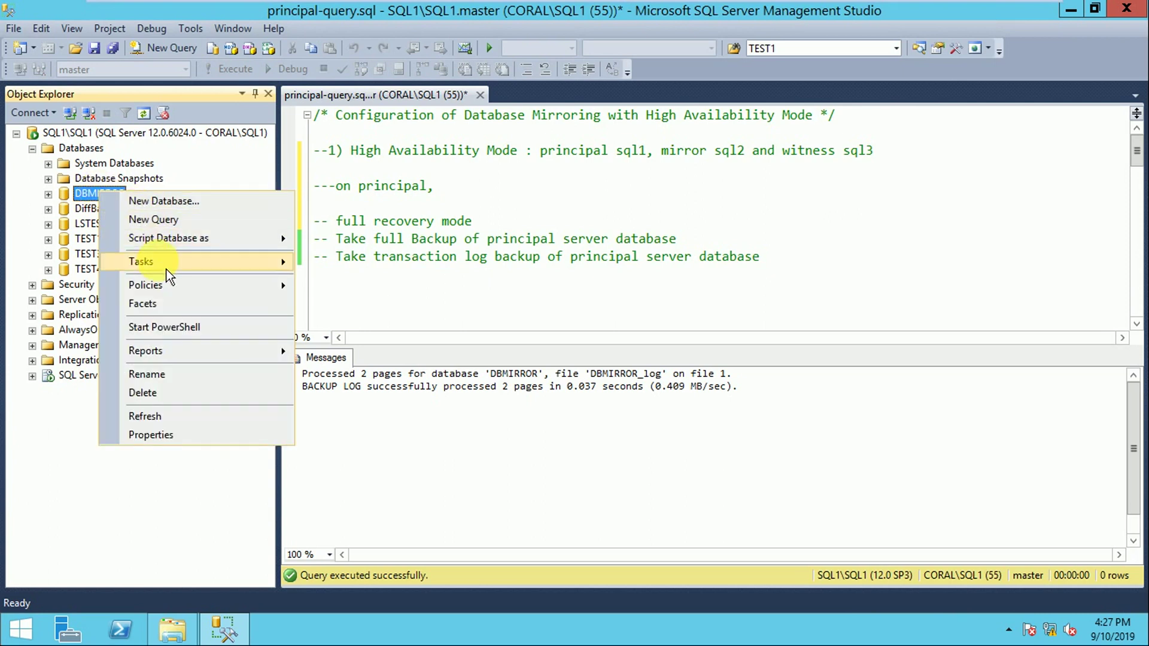
pyautogui.moveTo(166, 270)
pyautogui.moveTo(152, 240)
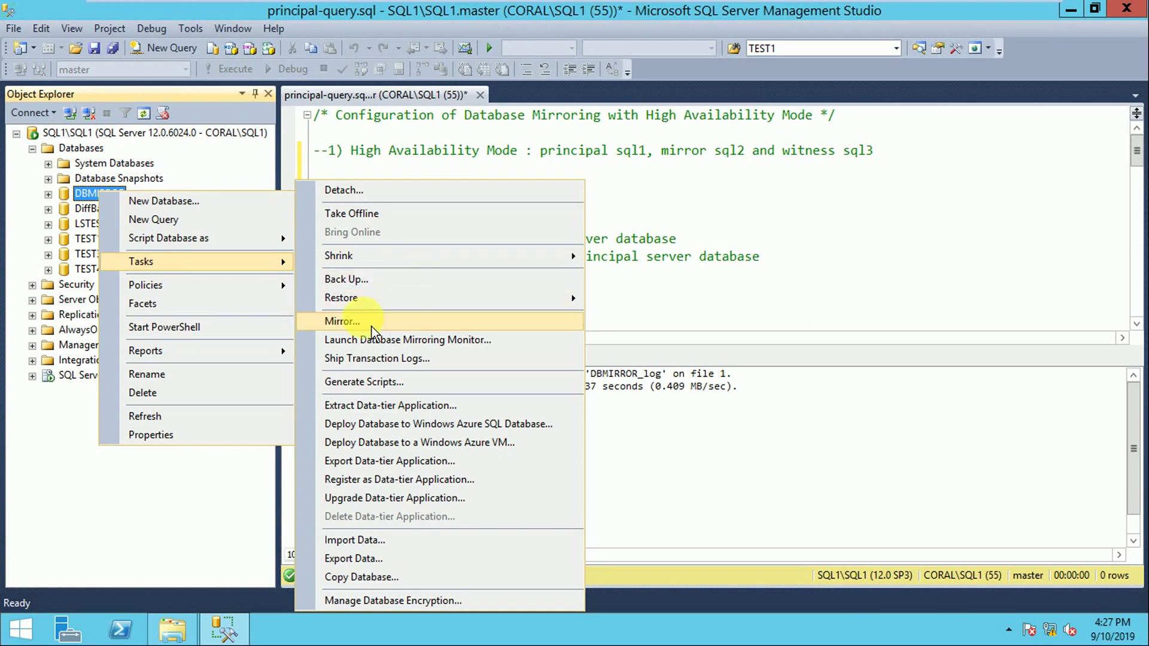
pyautogui.click(342, 322)
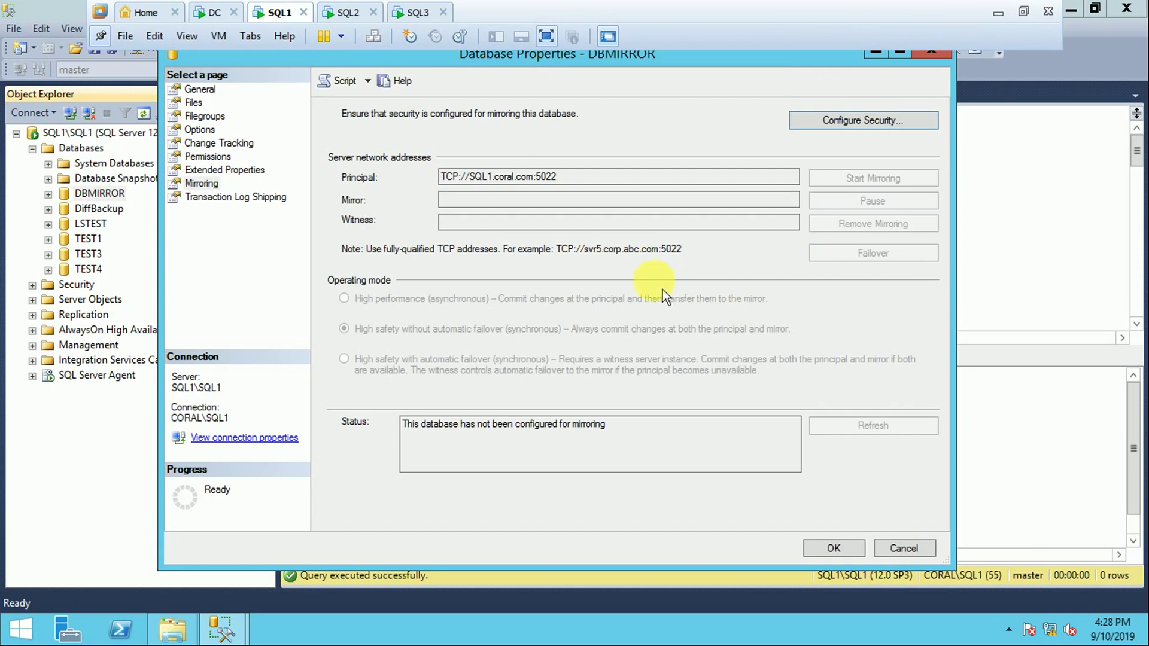
pyautogui.click(100, 35)
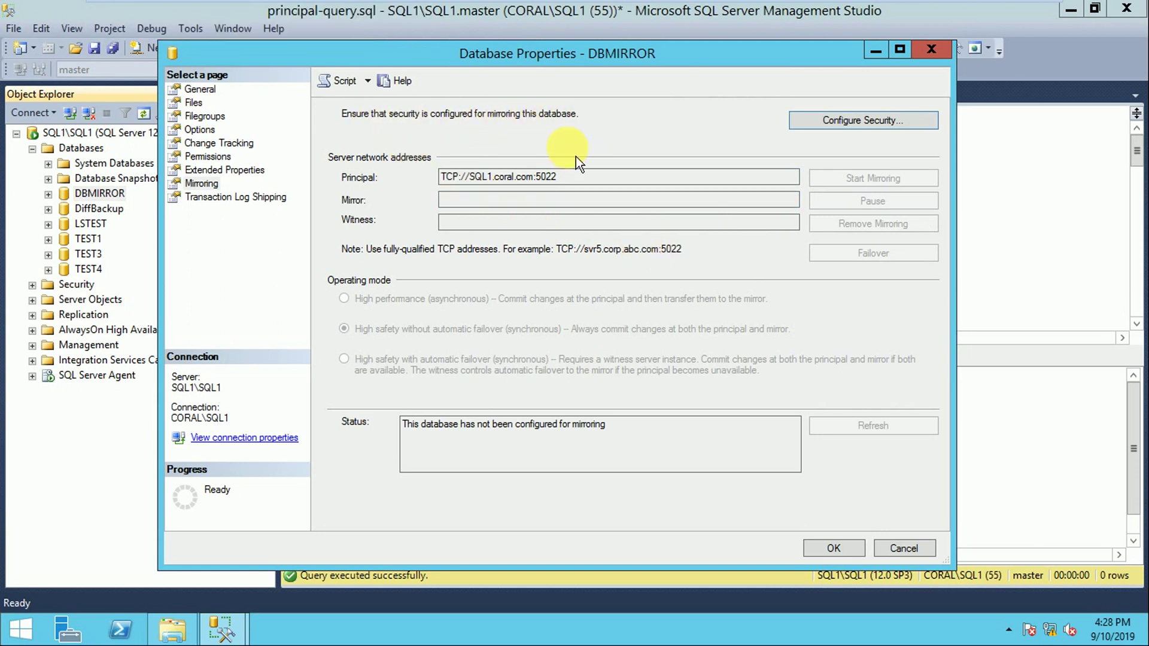
# Start configuring mirroring security with a witness server included and its configuration saved, accepting listener port 5022 and endpoint Mirroring for the principal.
pyautogui.click(875, 128)
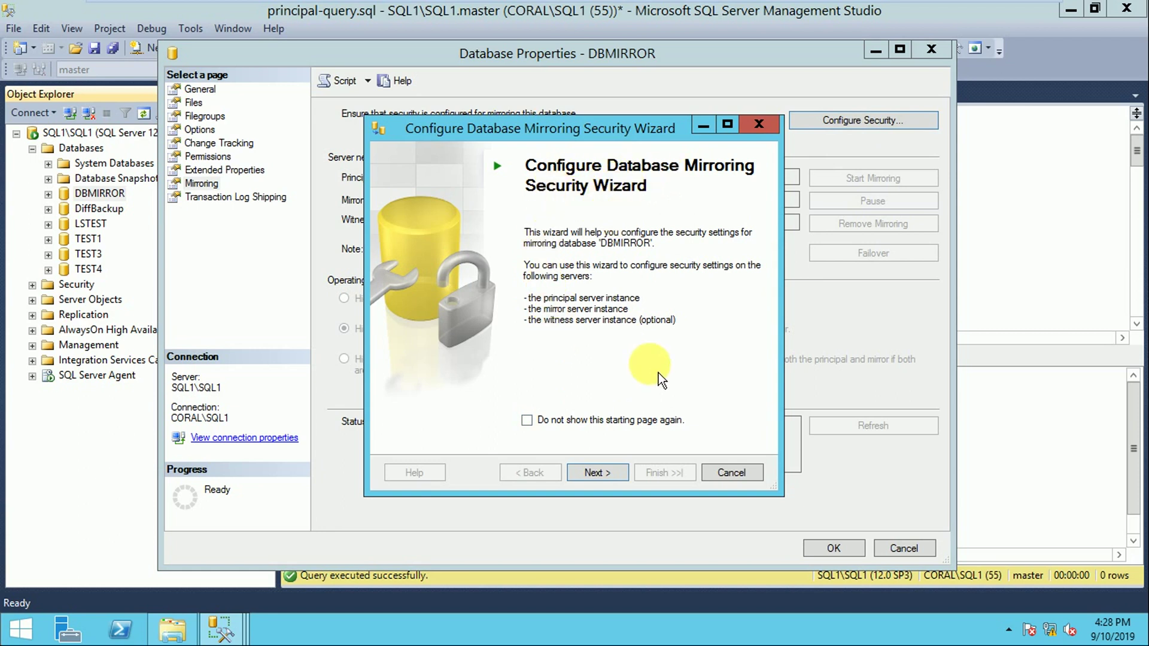
pyautogui.click(616, 482)
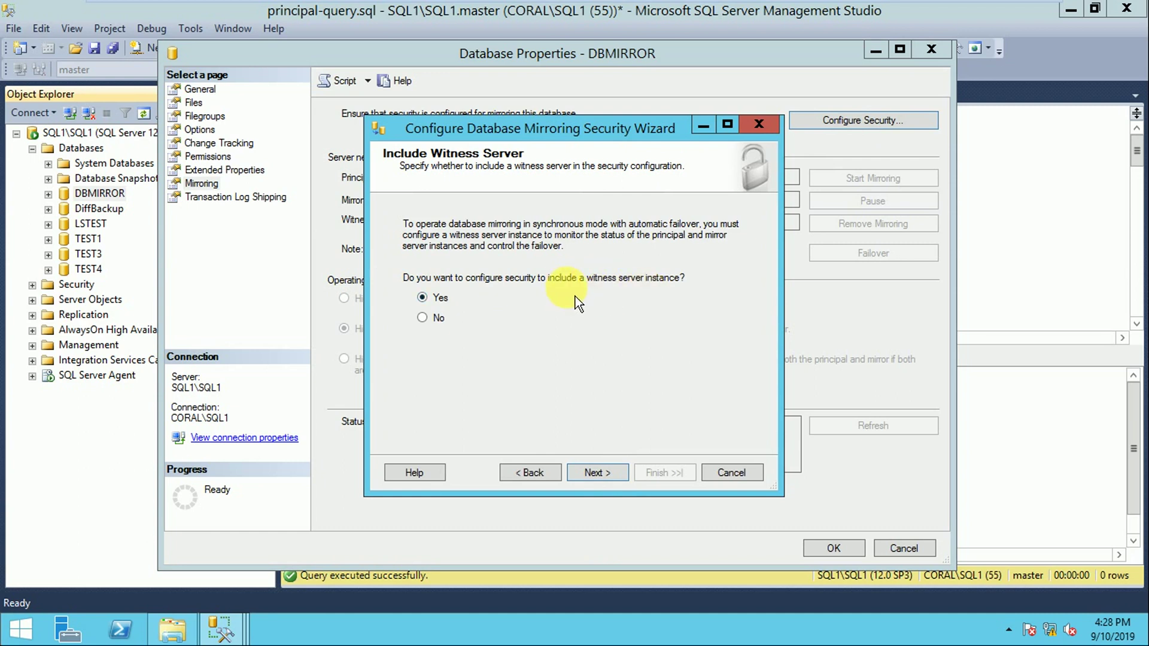
pyautogui.click(612, 478)
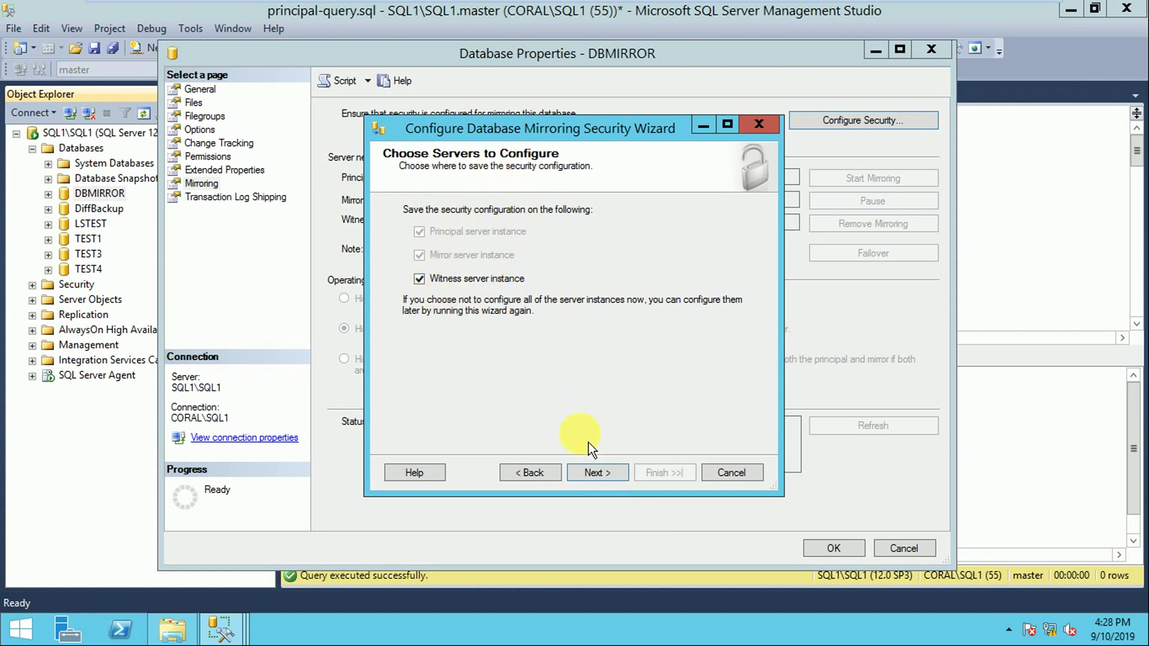
pyautogui.click(608, 482)
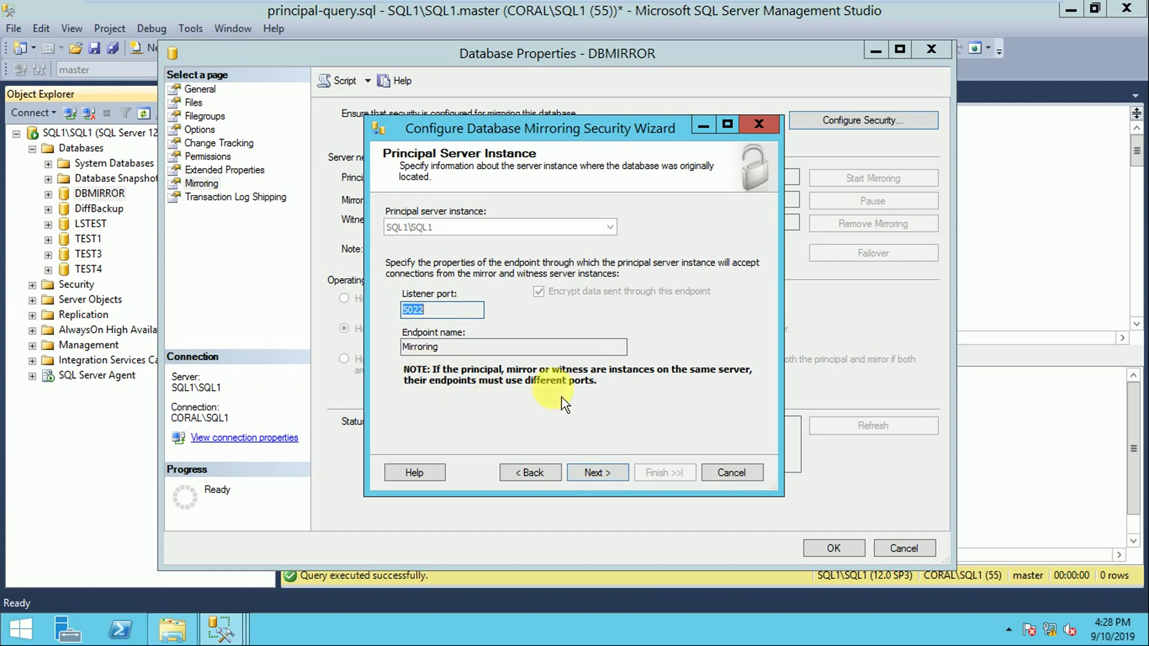
pyautogui.click(612, 482)
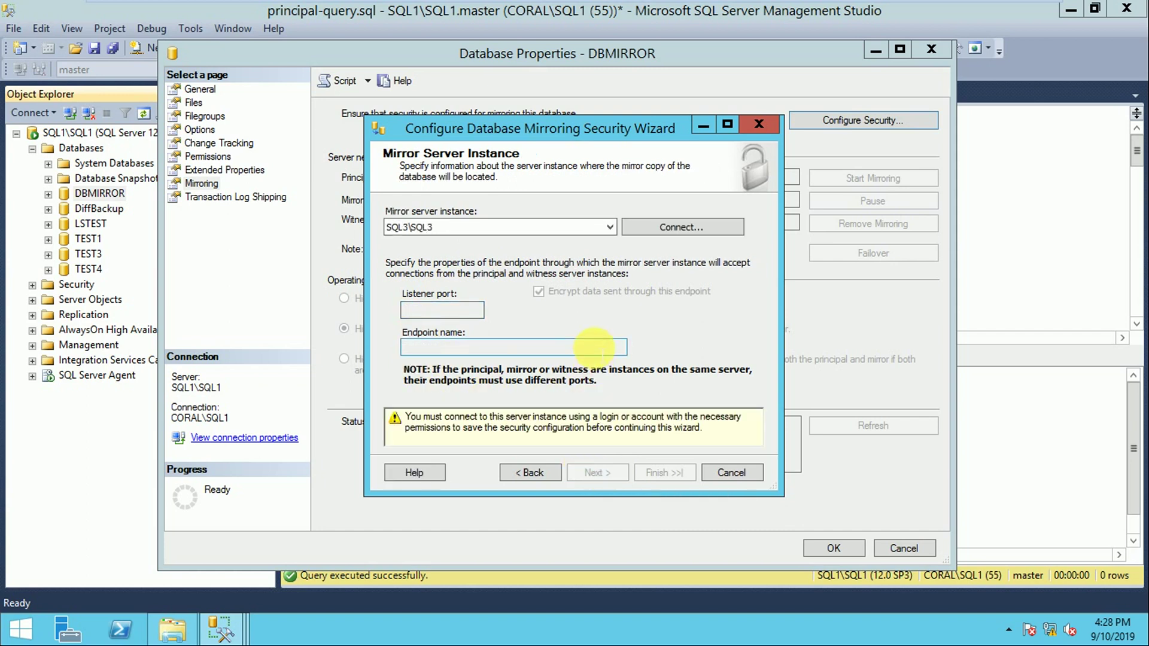
# Connect to SQL2\SQL2 as the mirror server instance using Windows Authentication.
pyautogui.click(615, 235)
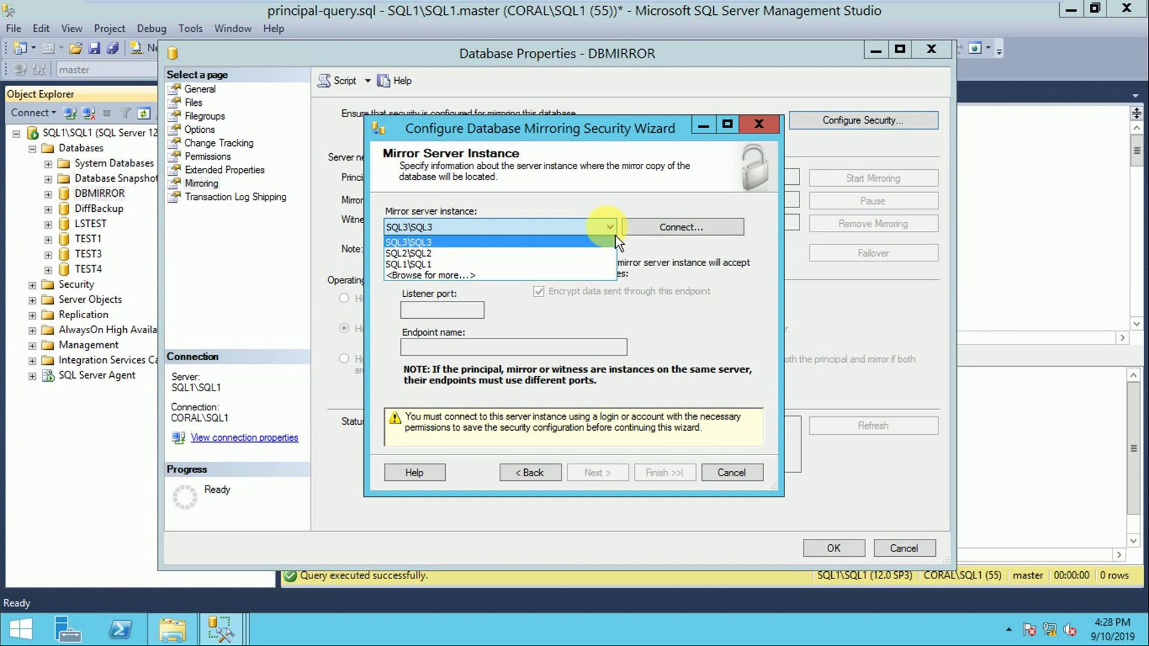
pyautogui.click(678, 237)
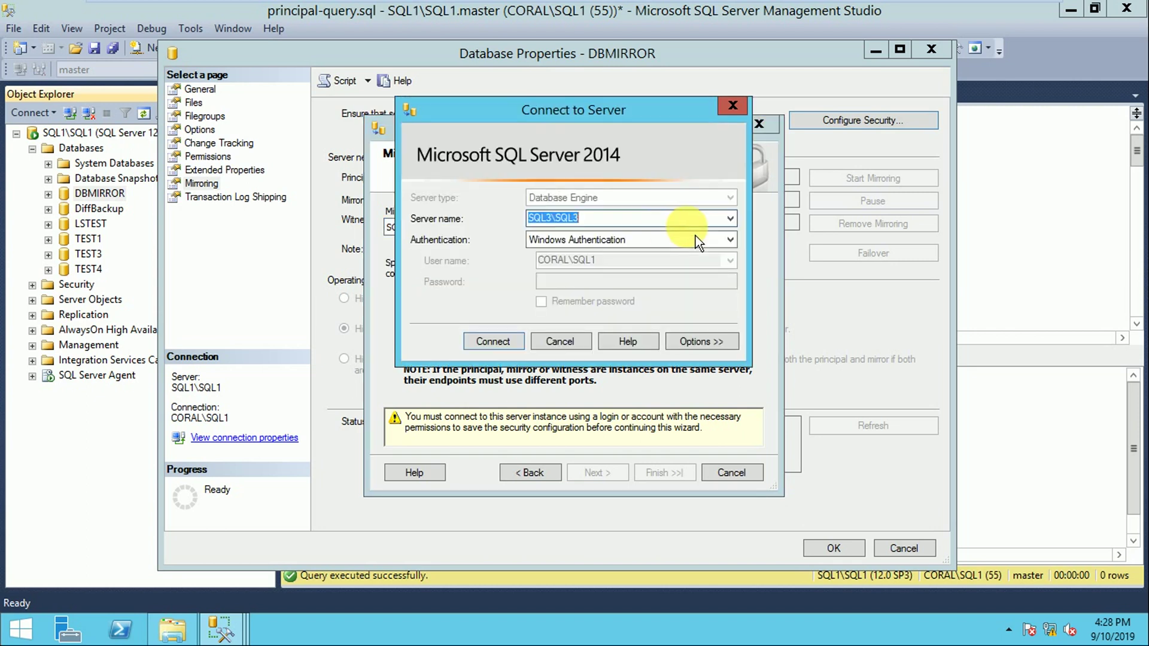
pyautogui.click(731, 220)
pyautogui.click(576, 243)
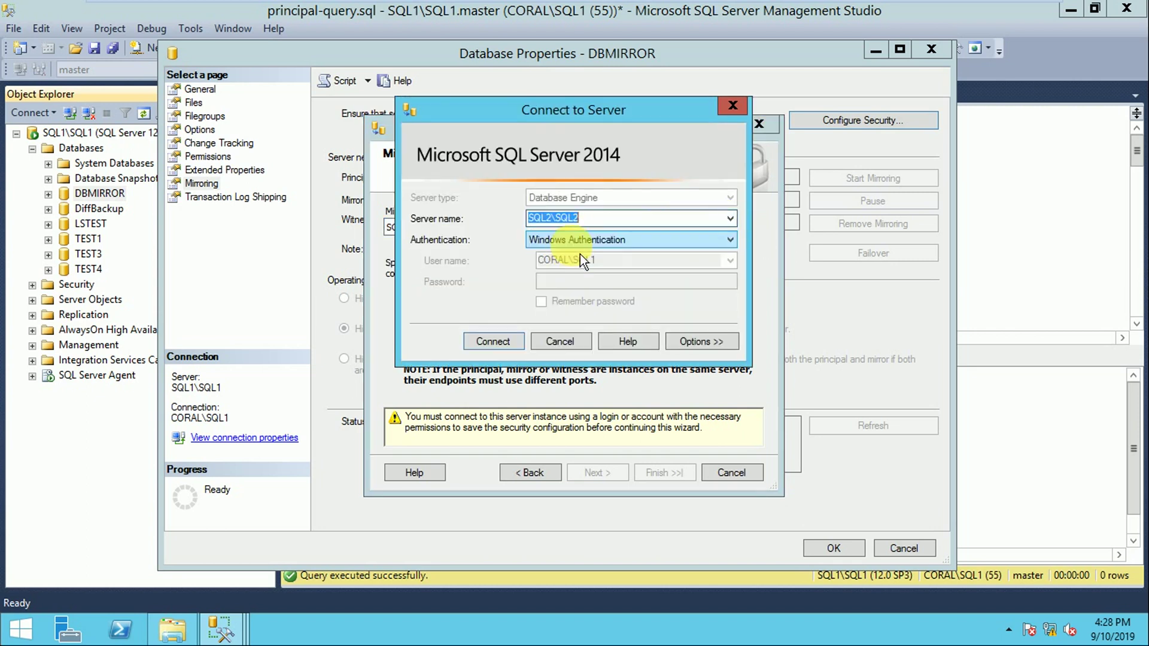
pyautogui.click(493, 342)
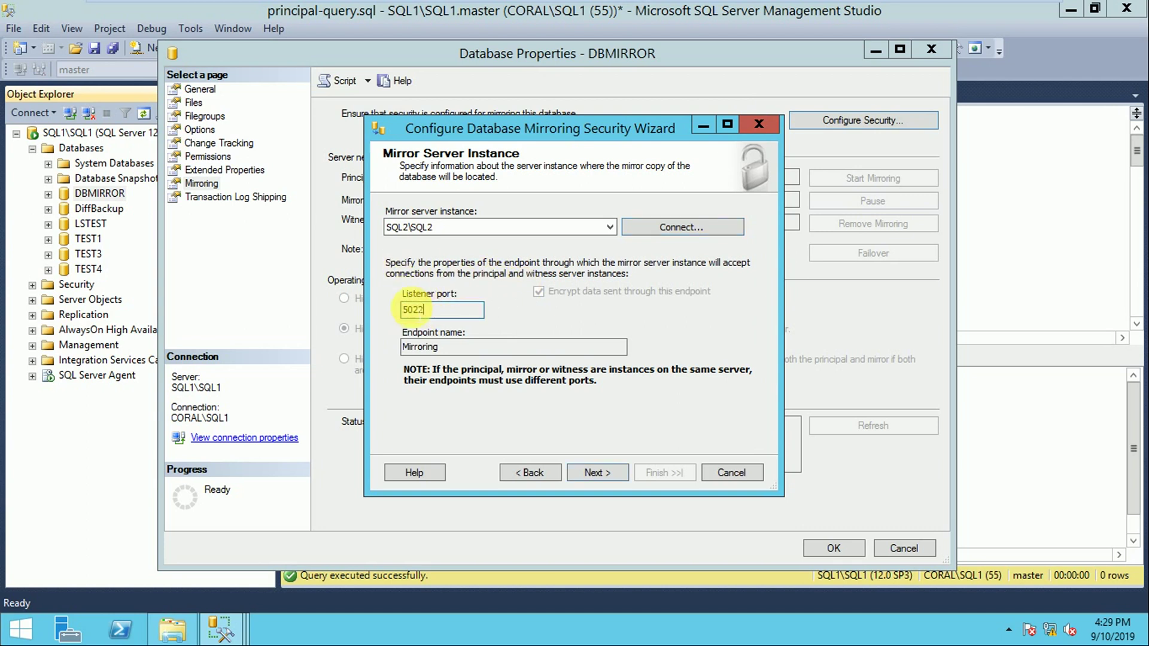
# Compare the principal and mirror endpoint settings, and accept listener port 5022 and endpoint name Mirroring for the mirror server.
pyautogui.doubleClick(412, 310)
pyautogui.click(534, 474)
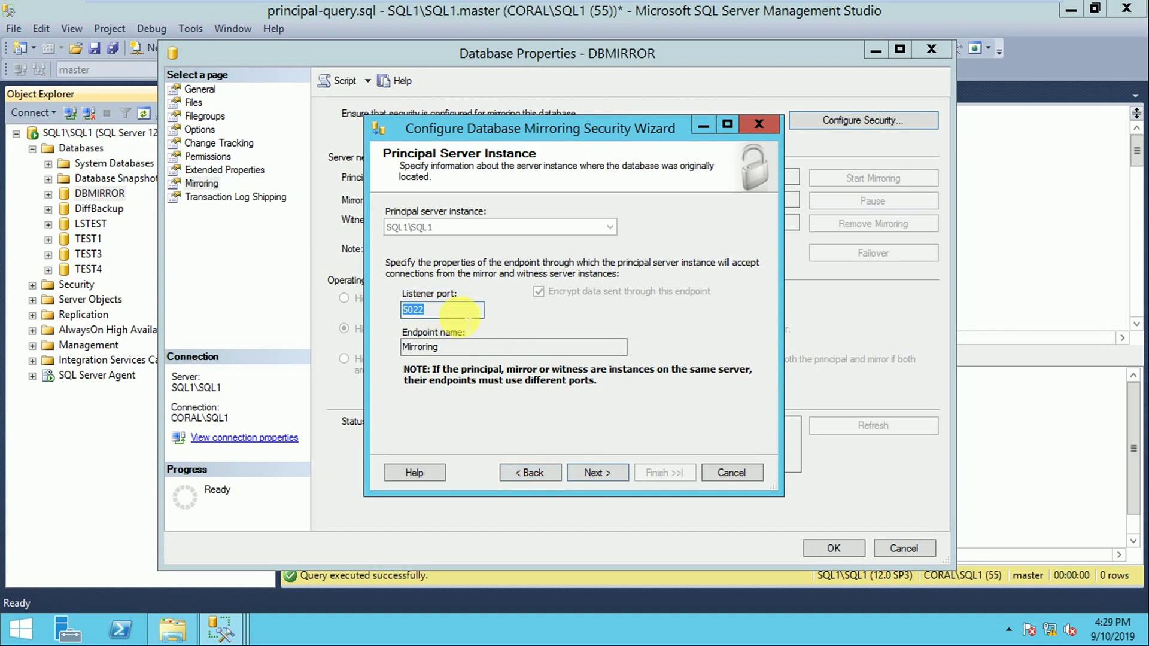
pyautogui.click(603, 484)
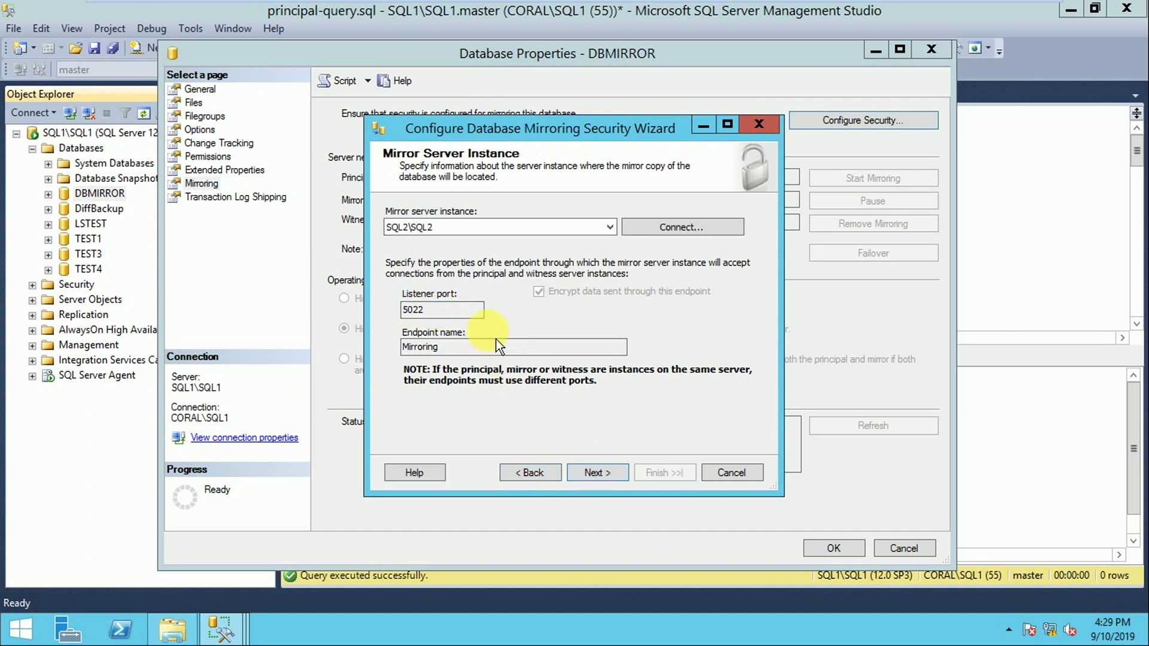
pyautogui.click(417, 348)
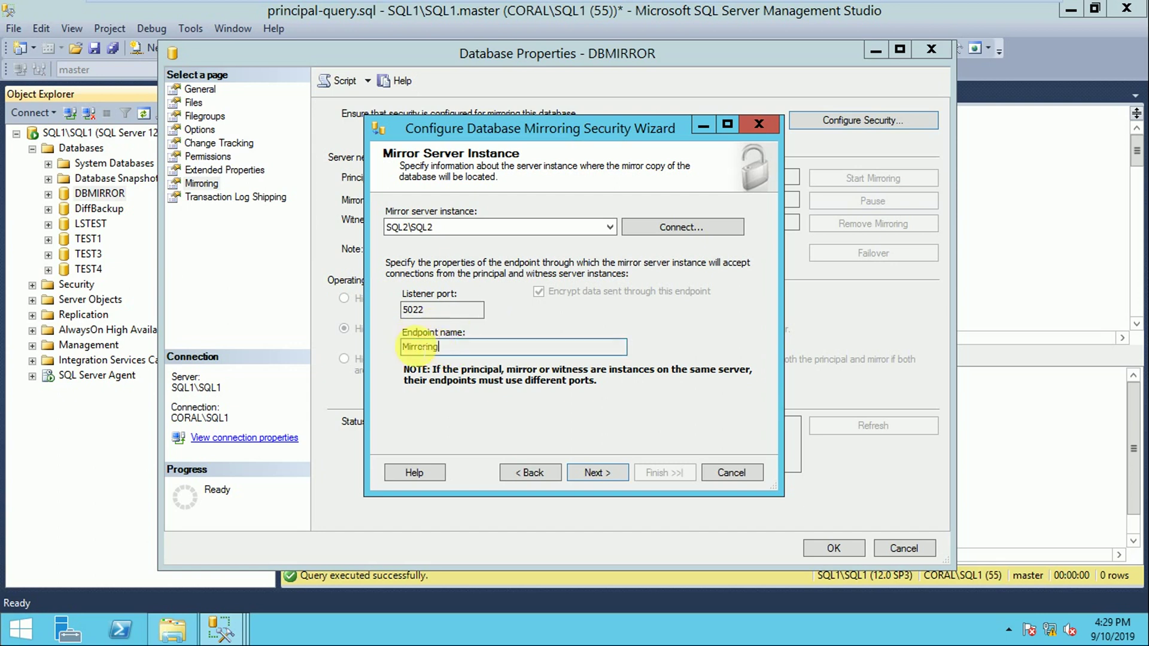
pyautogui.moveTo(412, 347); pyautogui.dragTo(502, 341)
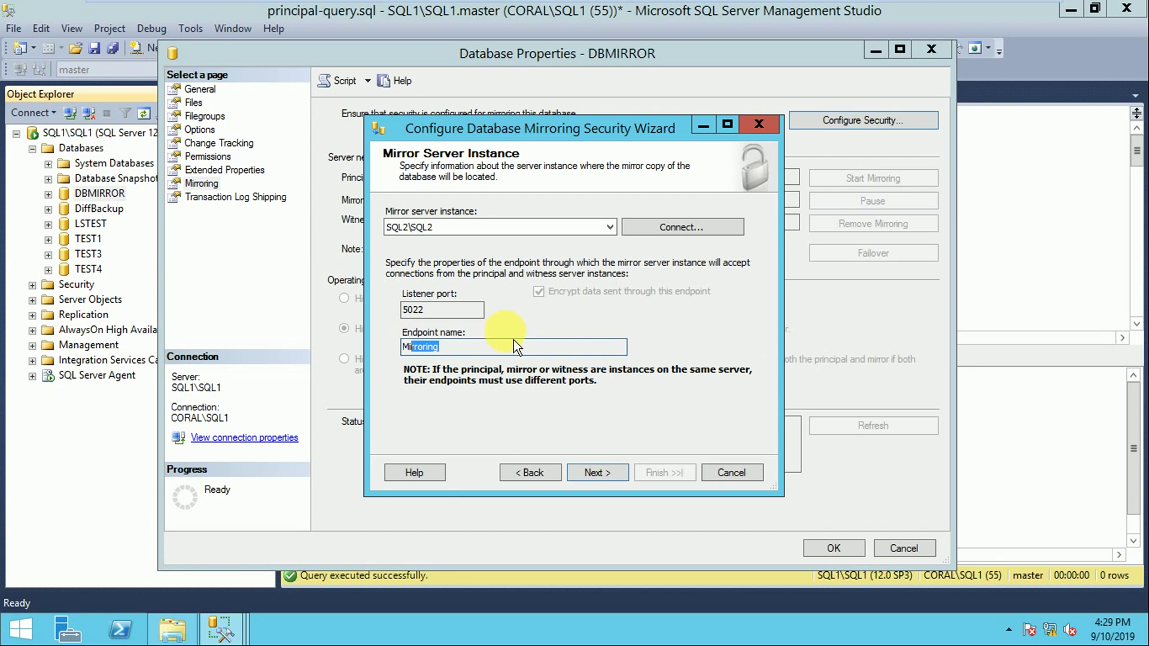
pyautogui.click(524, 347)
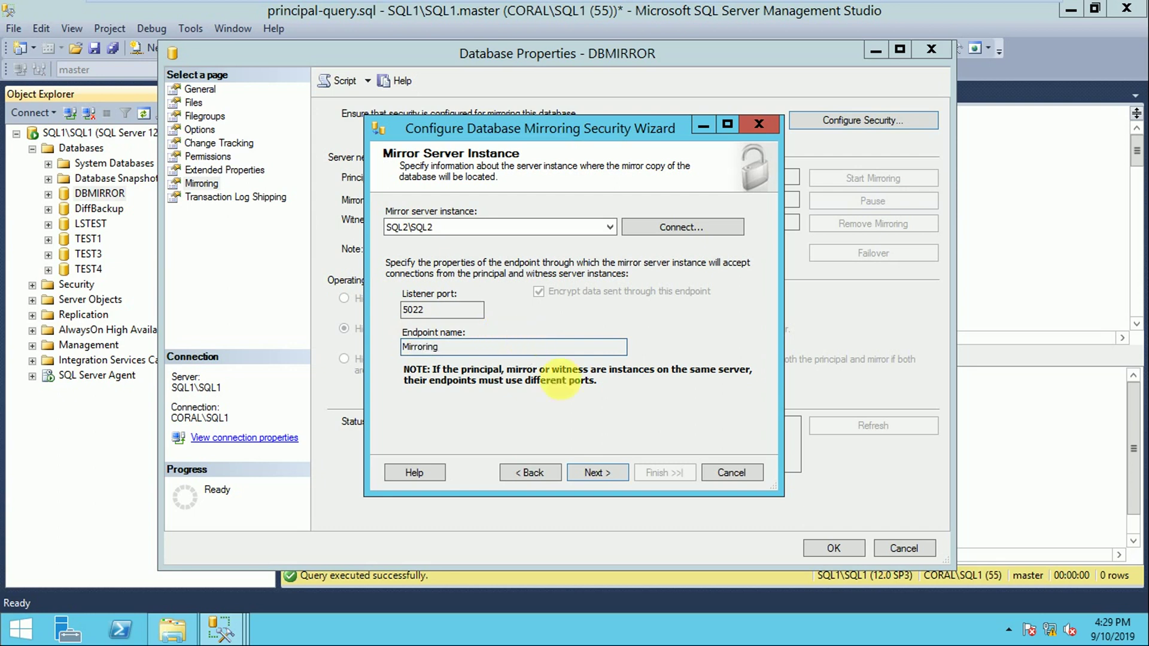
pyautogui.click(598, 473)
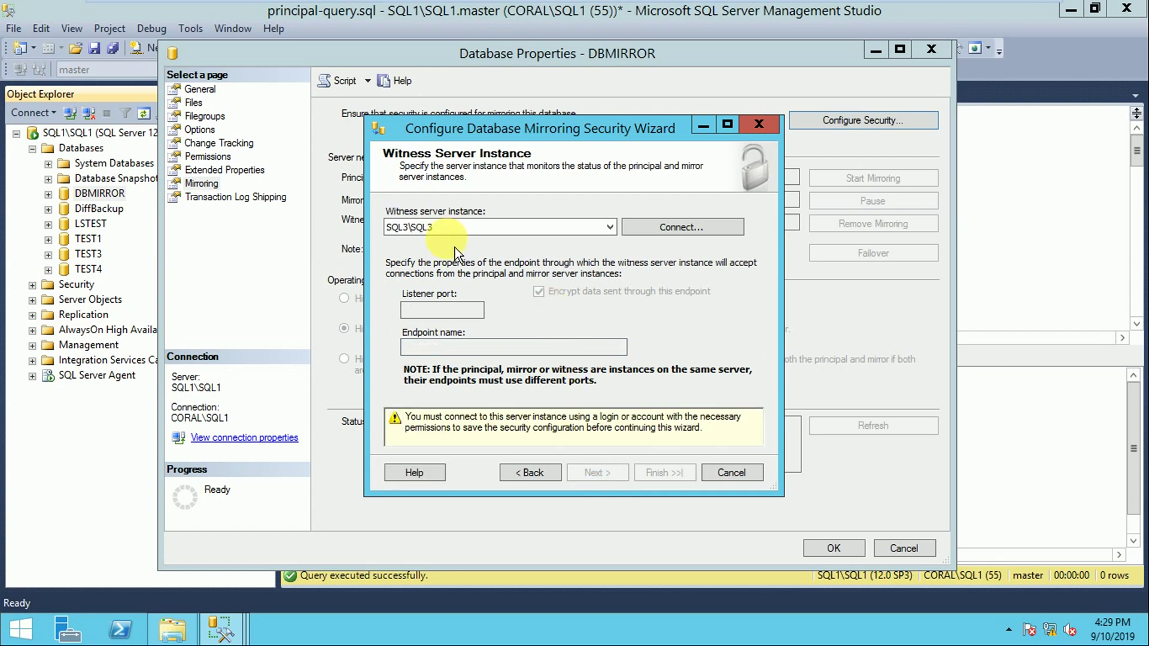
# Connect to SQL3\SQL3 as the witness server instance using Windows Authentication.
pyautogui.click(655, 227)
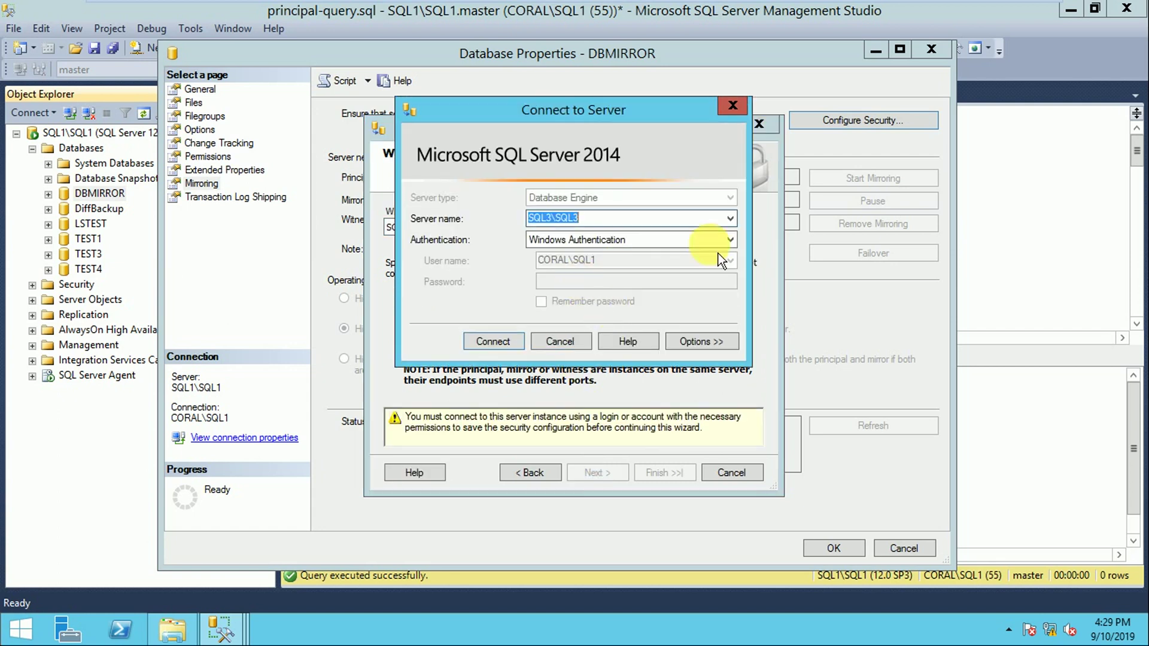
pyautogui.click(730, 218)
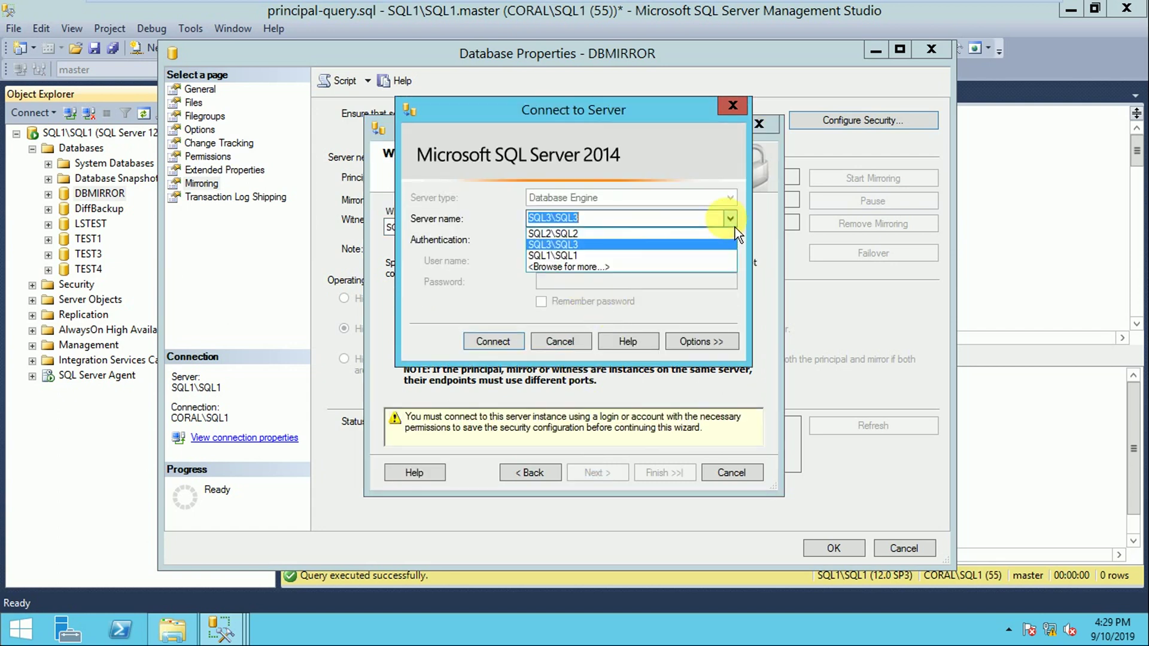
pyautogui.click(590, 248)
pyautogui.click(499, 343)
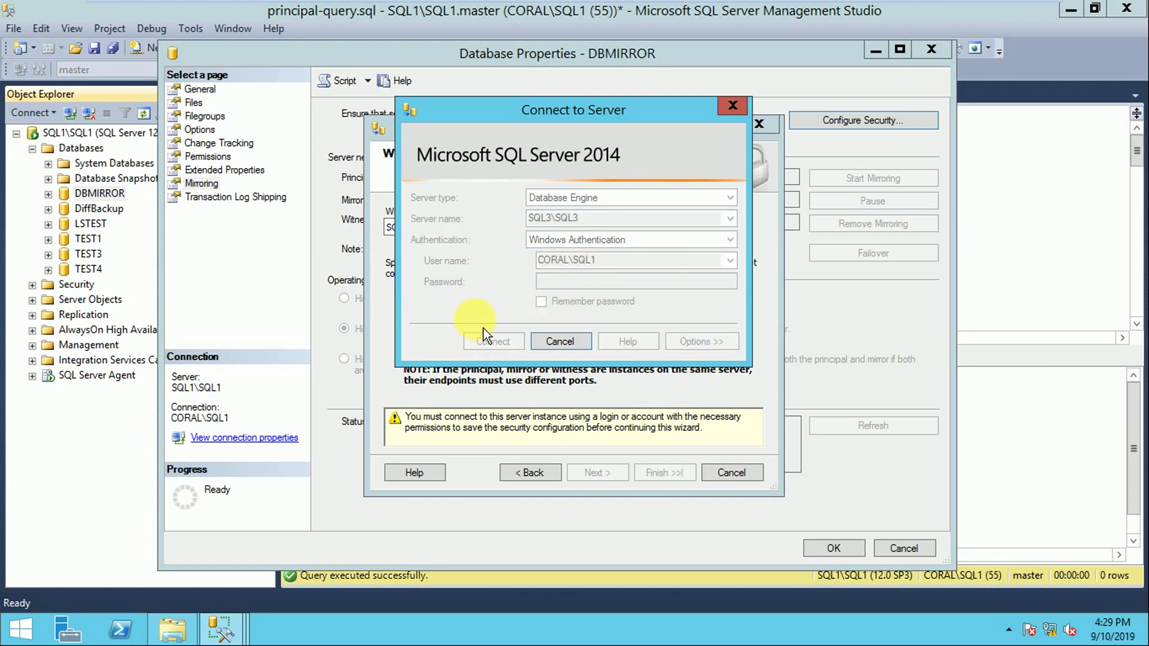
# Recheck the principal and mirror settings, and accept listener port 5022 and endpoint Mirroring for the witness, proceeding to the service accounts.
pyautogui.click(530, 473)
pyautogui.click(530, 472)
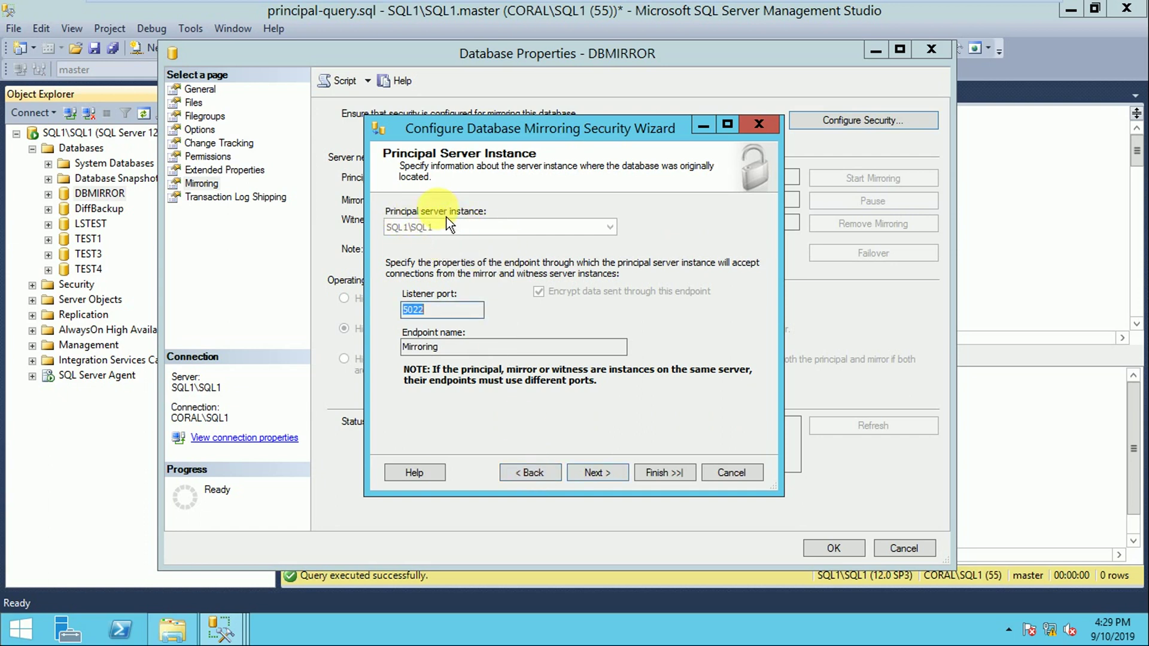
pyautogui.click(597, 473)
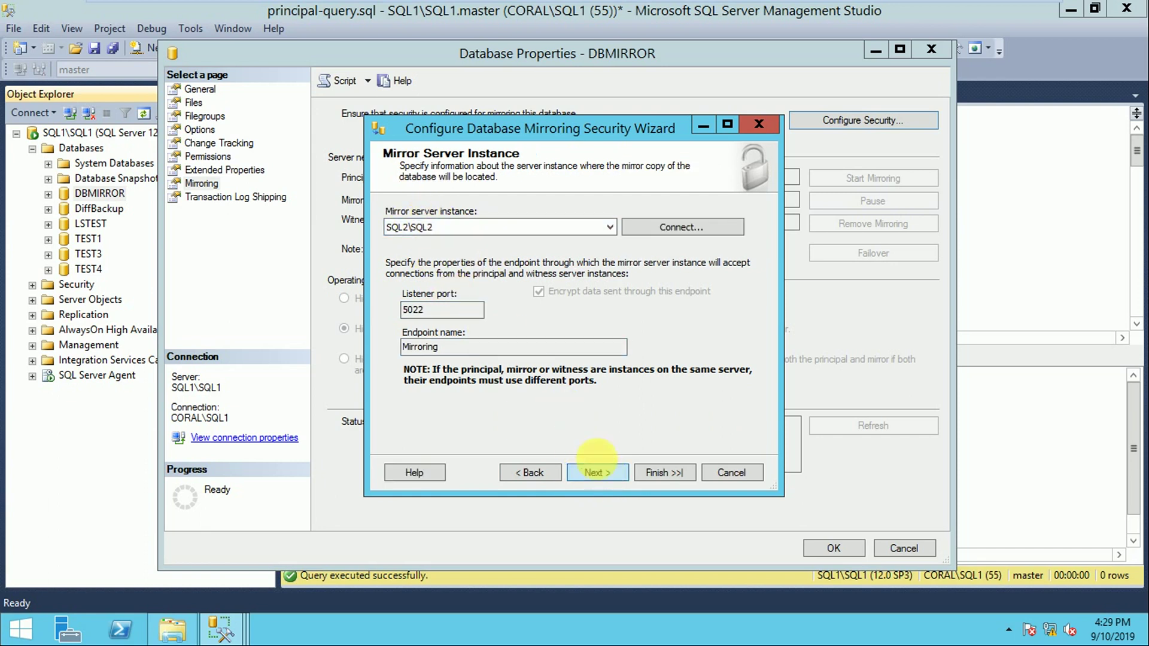
pyautogui.click(597, 473)
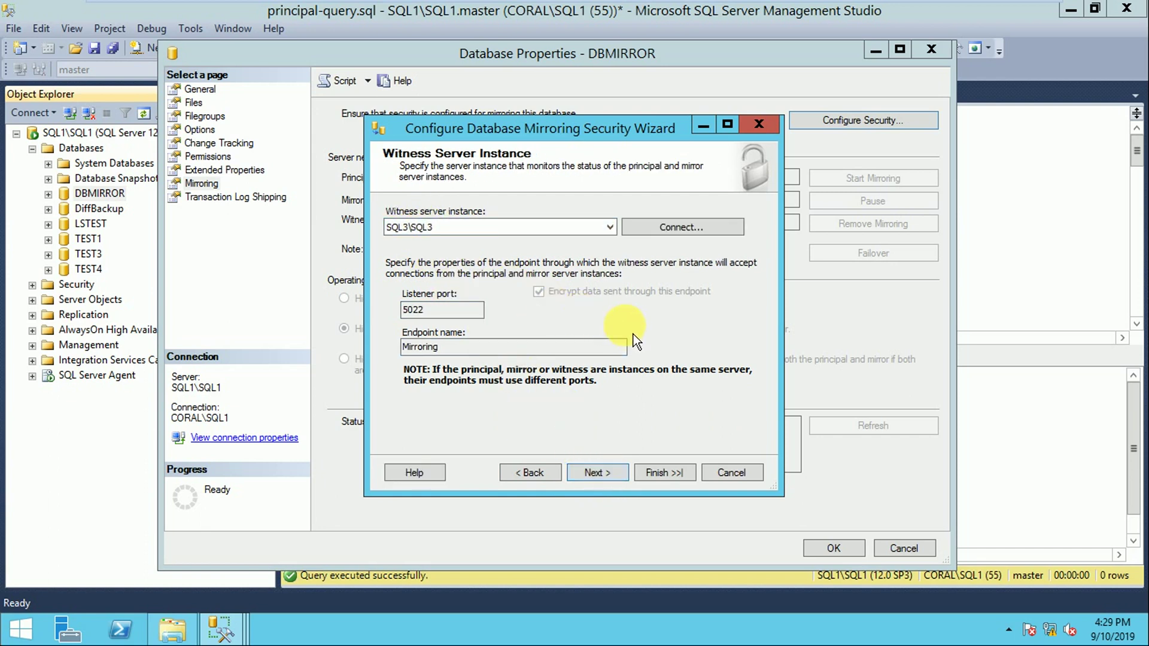
pyautogui.click(596, 473)
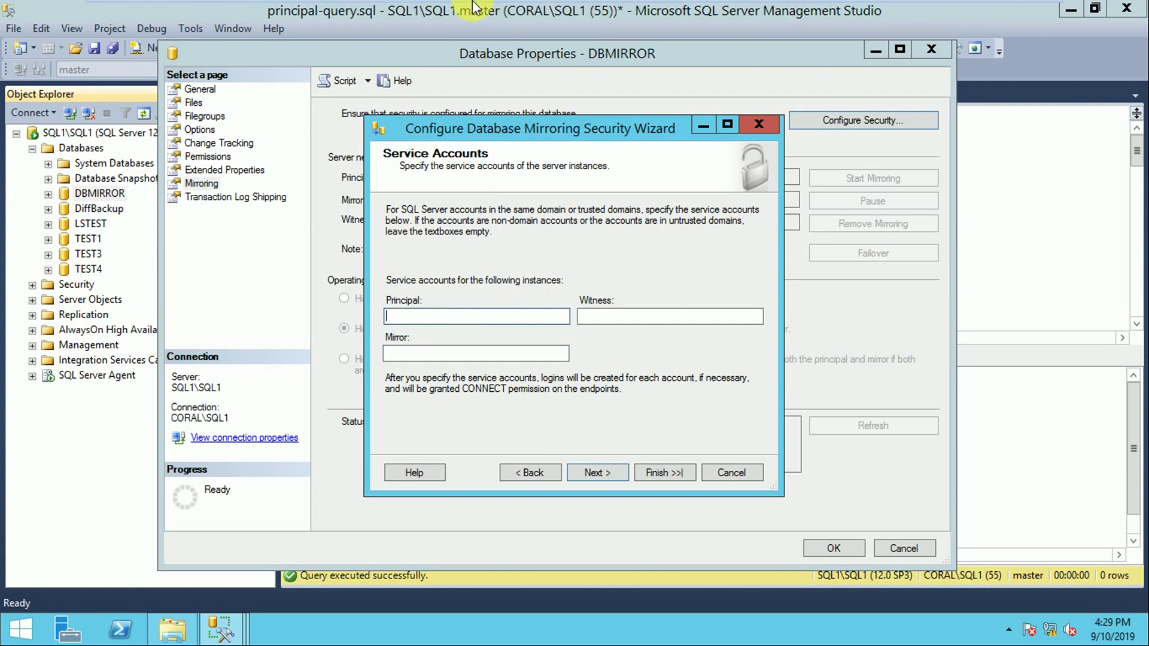
# Set the mirroring wizard aside and run SELECT * FROM SYS.dm_server_services in the principal query script.
pyautogui.click(759, 124)
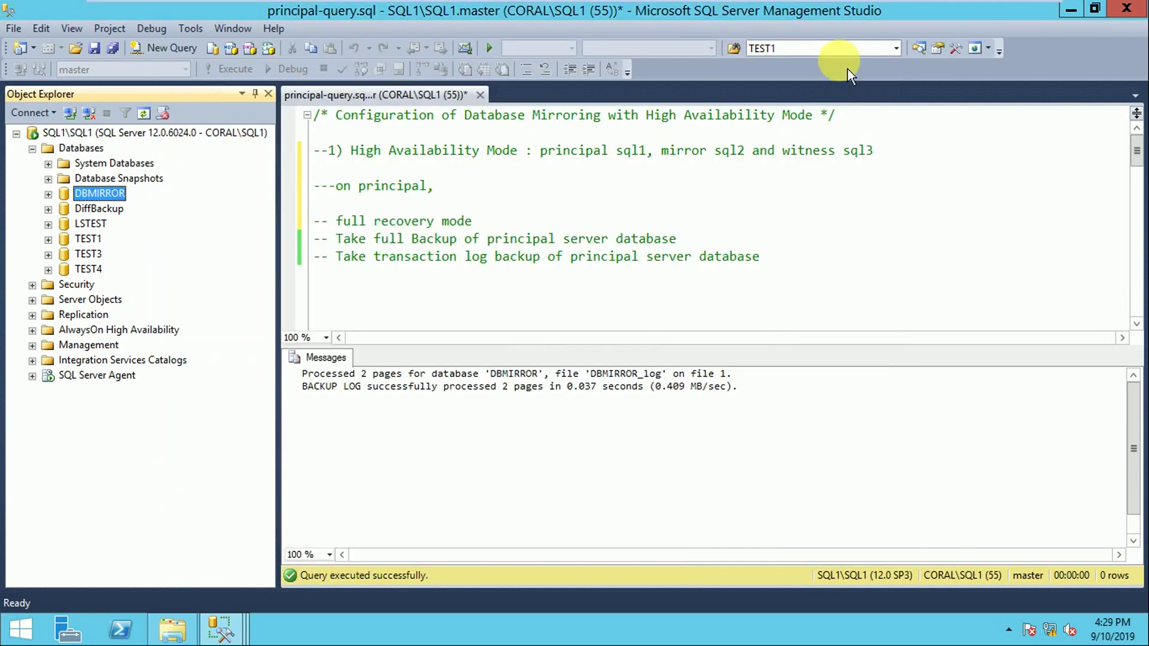
pyautogui.click(528, 277)
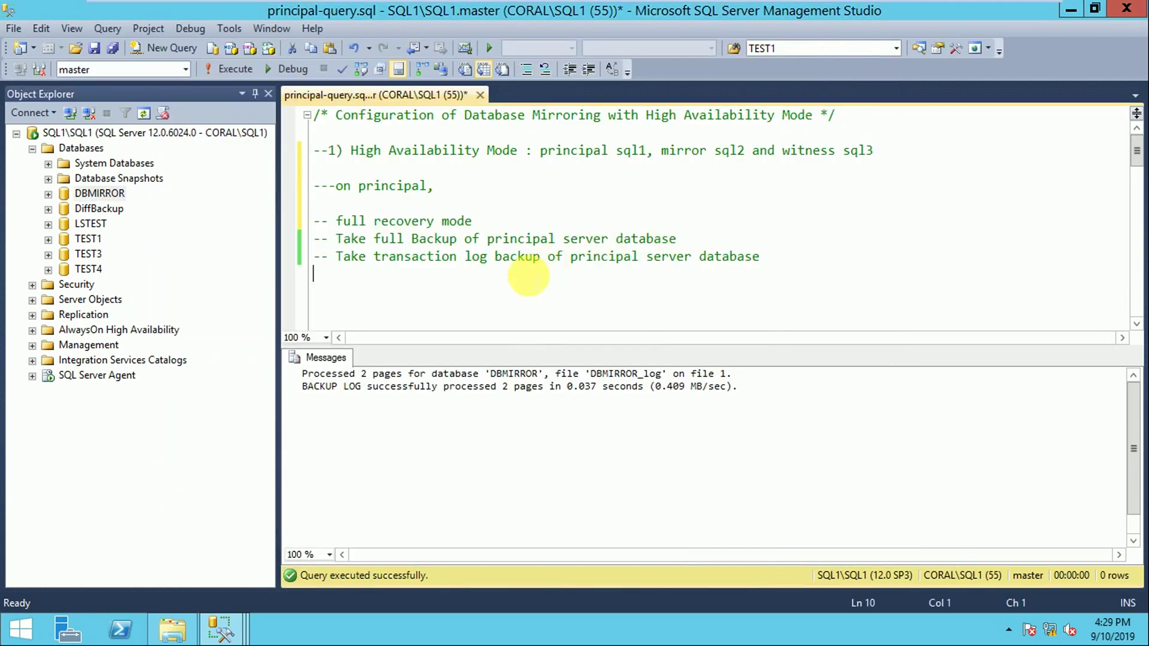
pyautogui.hotkey('ctrl', 'r')
pyautogui.scroll(-10, 533, 274)
pyautogui.scroll(-6, 533, 272)
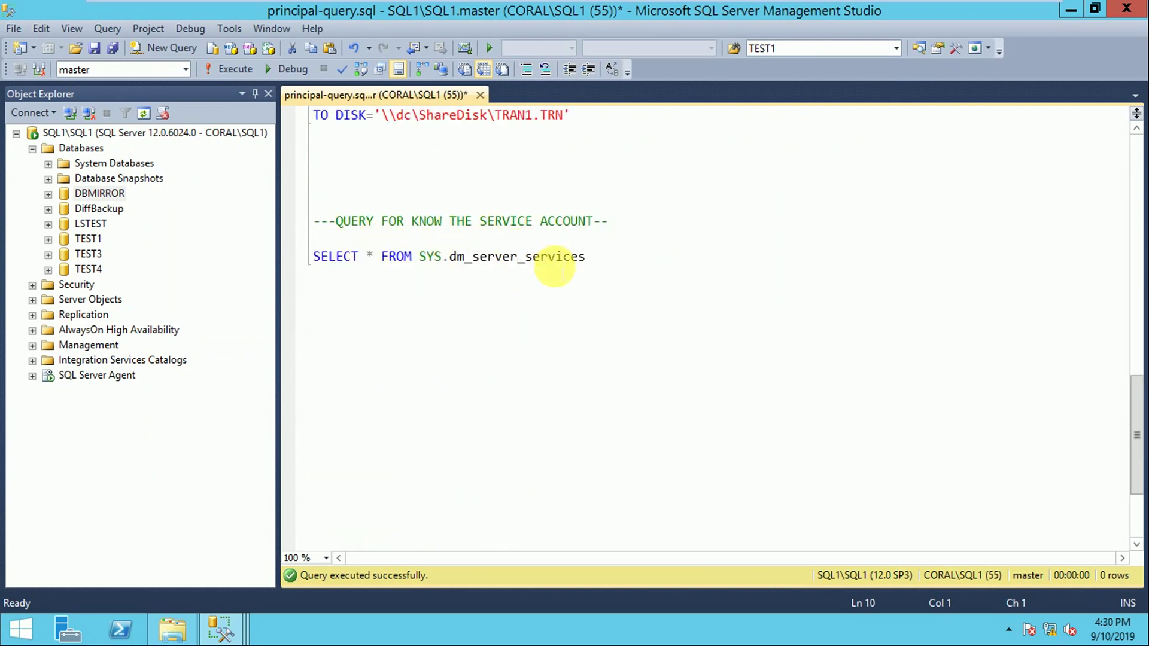
pyautogui.moveTo(615, 262); pyautogui.dragTo(293, 246)
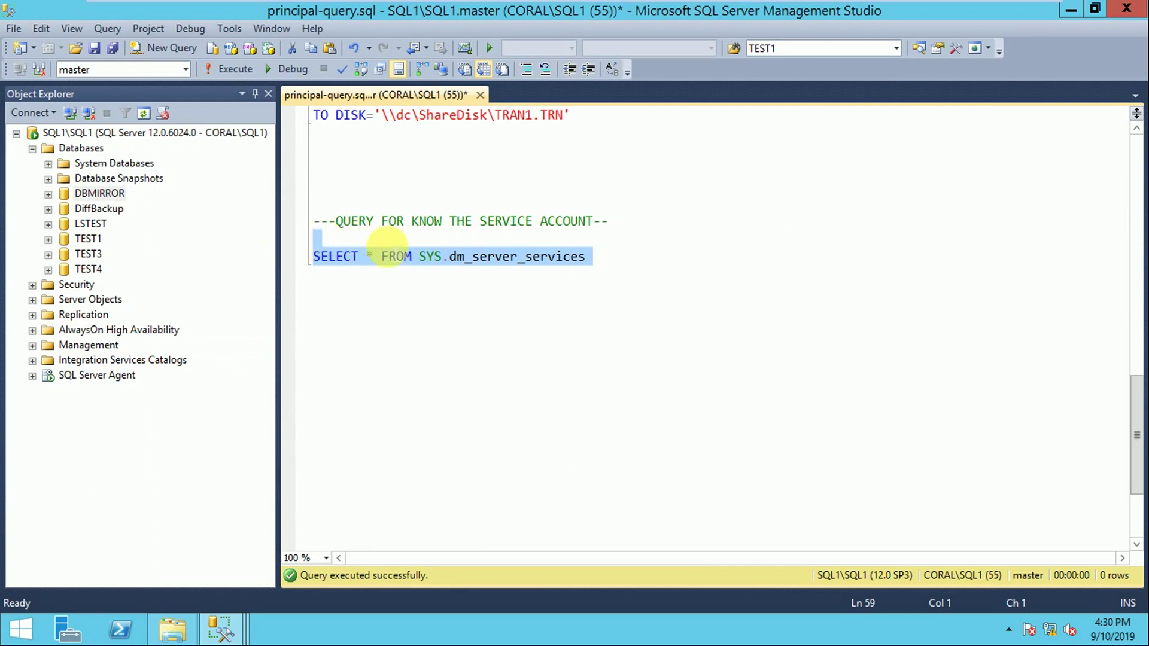
pyautogui.click(237, 70)
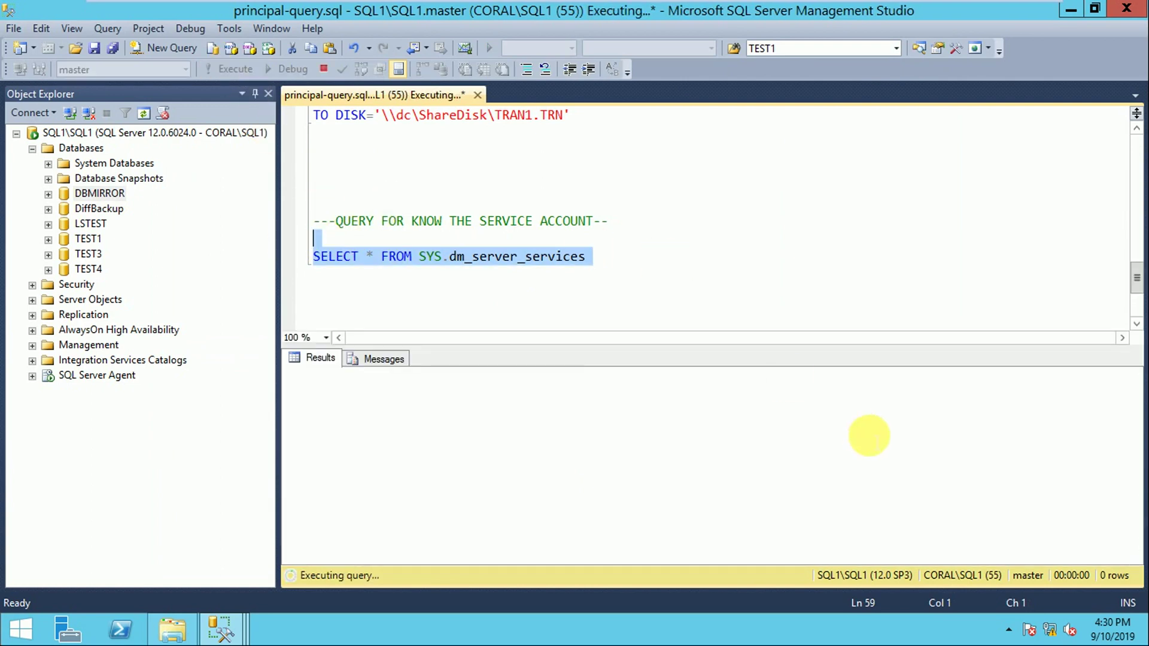
# Widen the service_account column in the query results and copy the service account of SQL Server (SQL1).
pyautogui.click(957, 393)
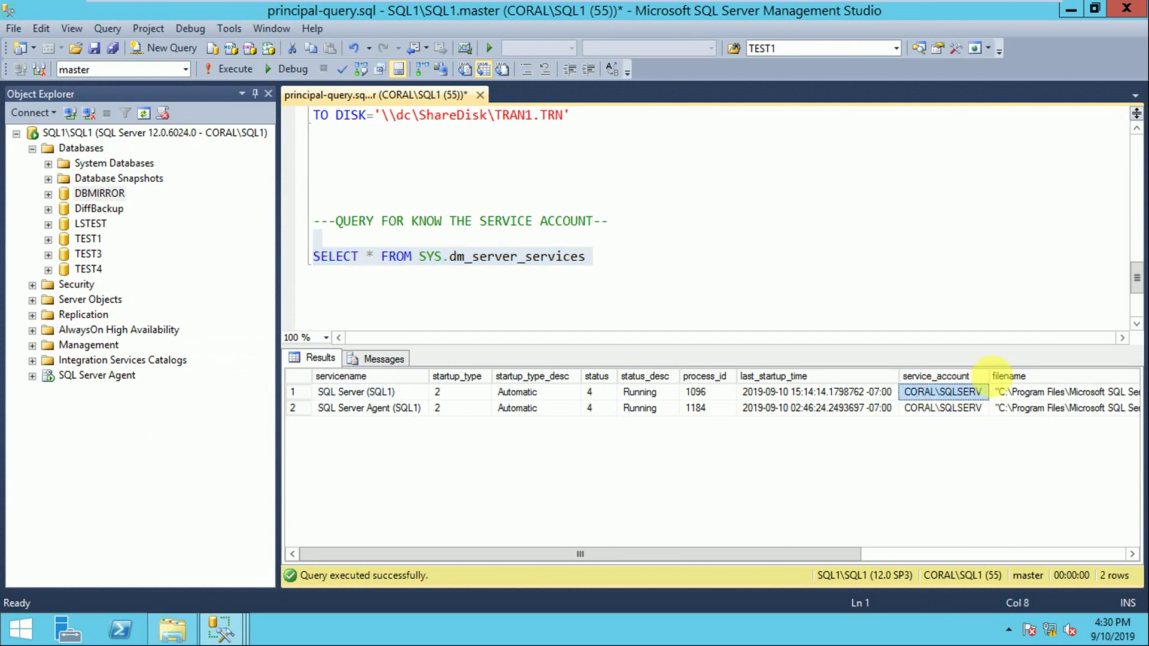
pyautogui.moveTo(990, 376); pyautogui.dragTo(1009, 376)
pyautogui.click(936, 409)
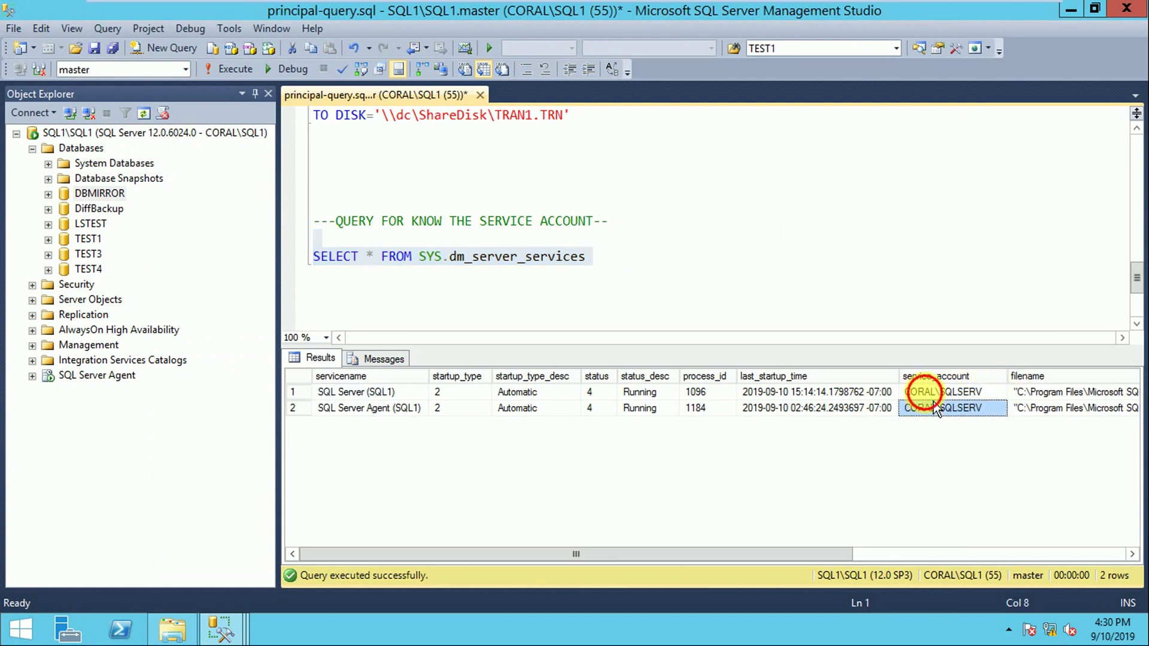
pyautogui.click(934, 392)
pyautogui.rightClick(927, 394)
pyautogui.click(959, 406)
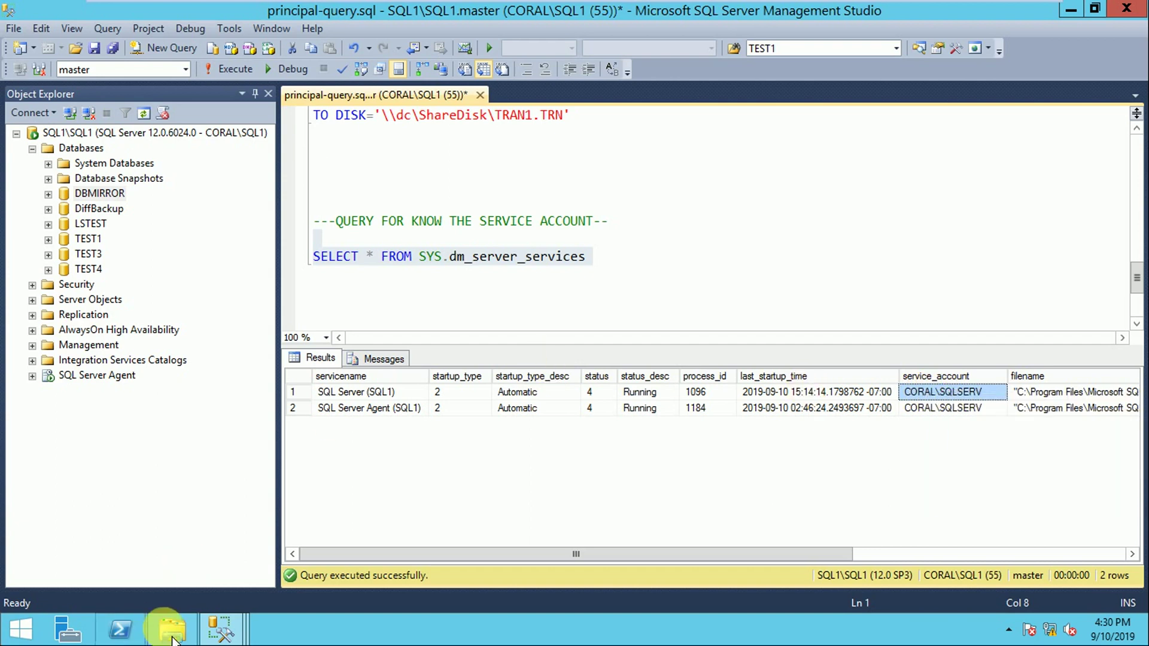
# Return to the mirroring wizard and paste CORAL\SQLSERV as the principal's service account, leaving the mirror account field ready for entry.
pyautogui.moveTo(221, 628)
pyautogui.click(328, 559)
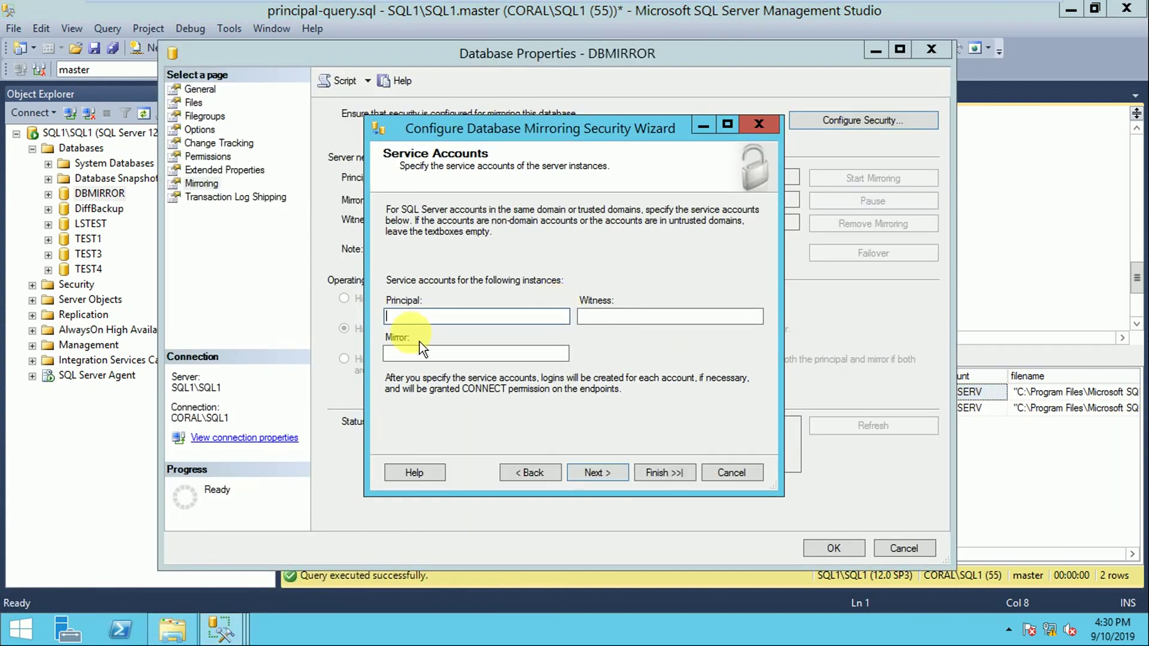
pyautogui.rightClick(415, 318)
pyautogui.click(448, 390)
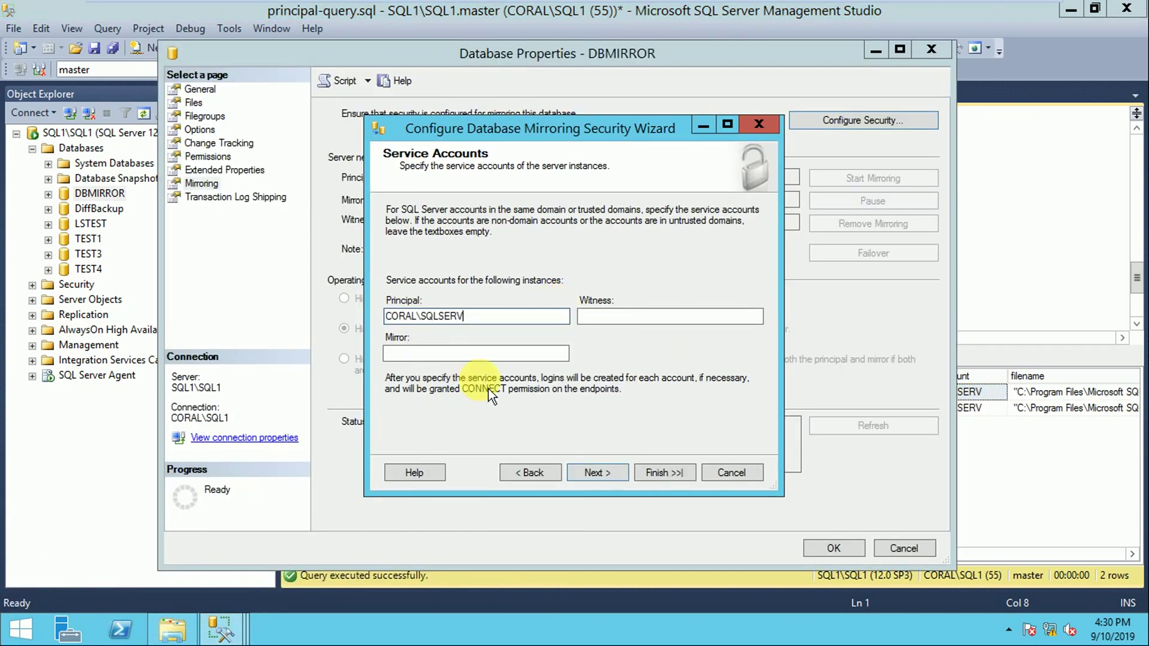
pyautogui.click(617, 312)
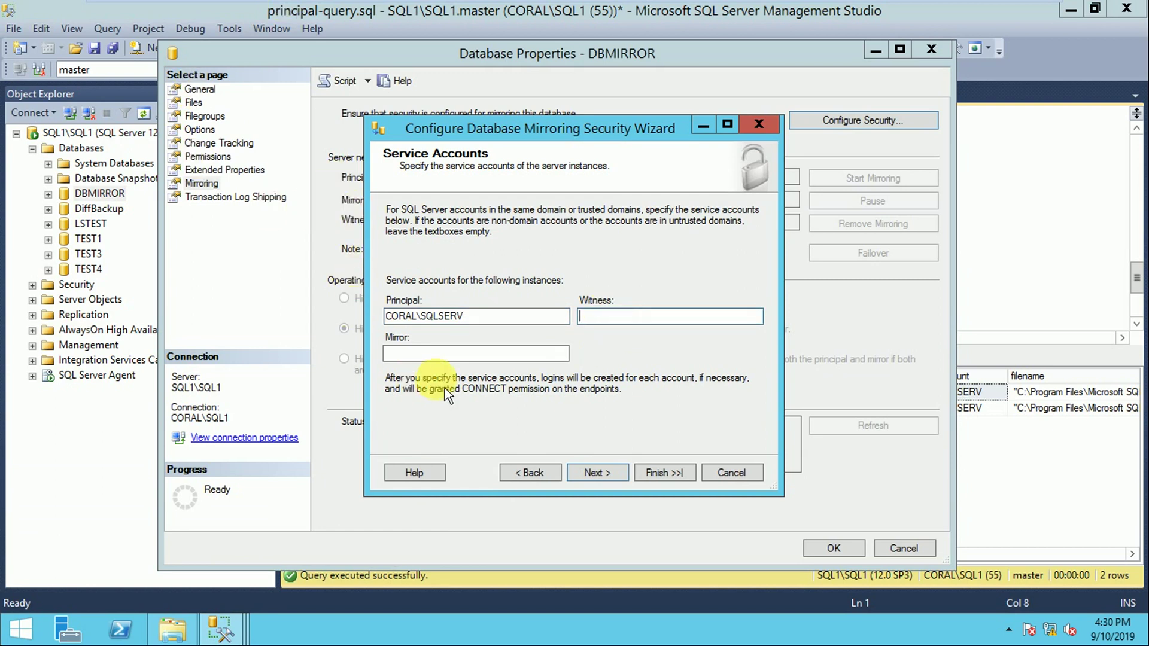
pyautogui.click(396, 353)
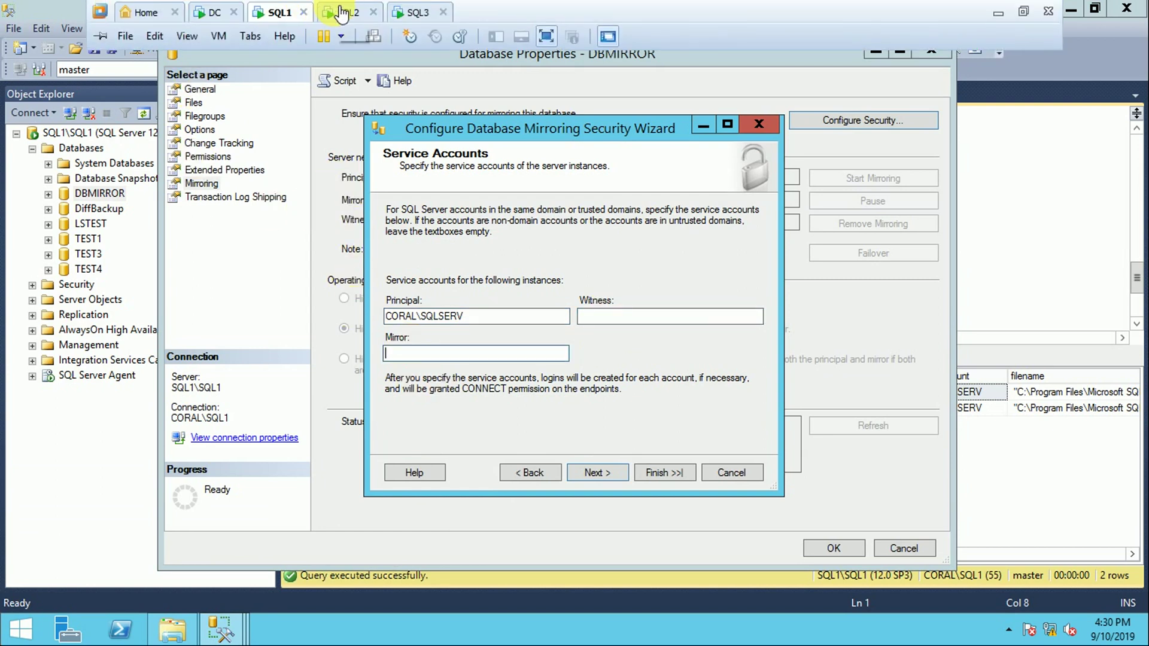
# Switch to the SQL2 virtual machine and run SELECT * FROM SYS.dm_server_services from the end of the mirror script.
pyautogui.click(344, 12)
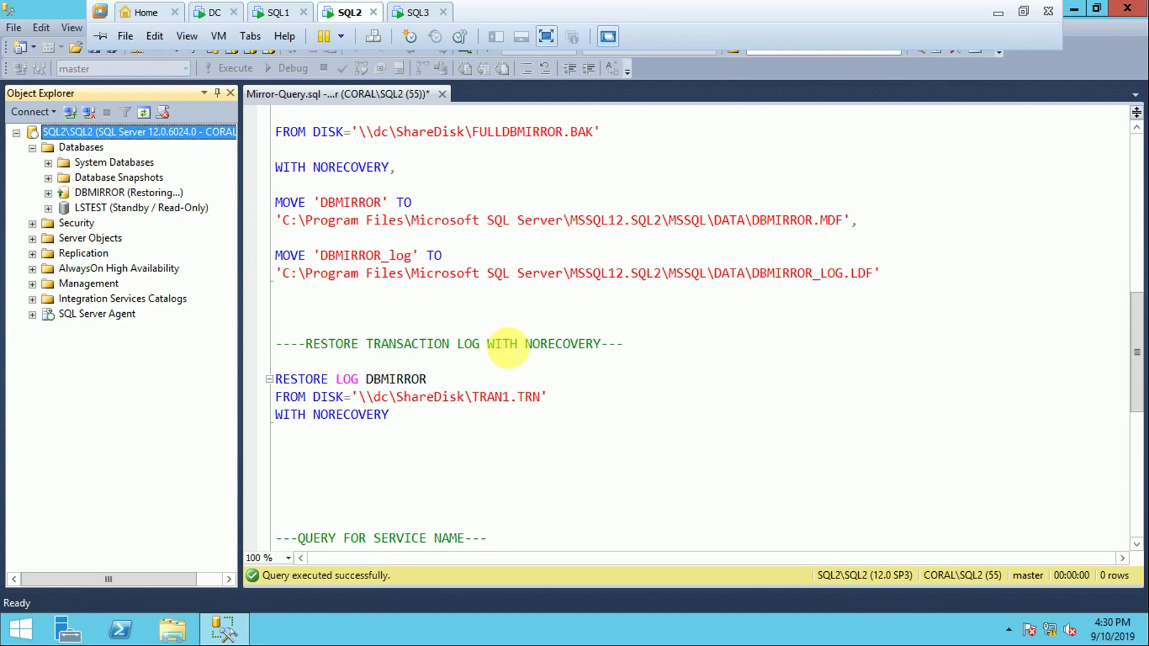
pyautogui.scroll(-5, 512, 419)
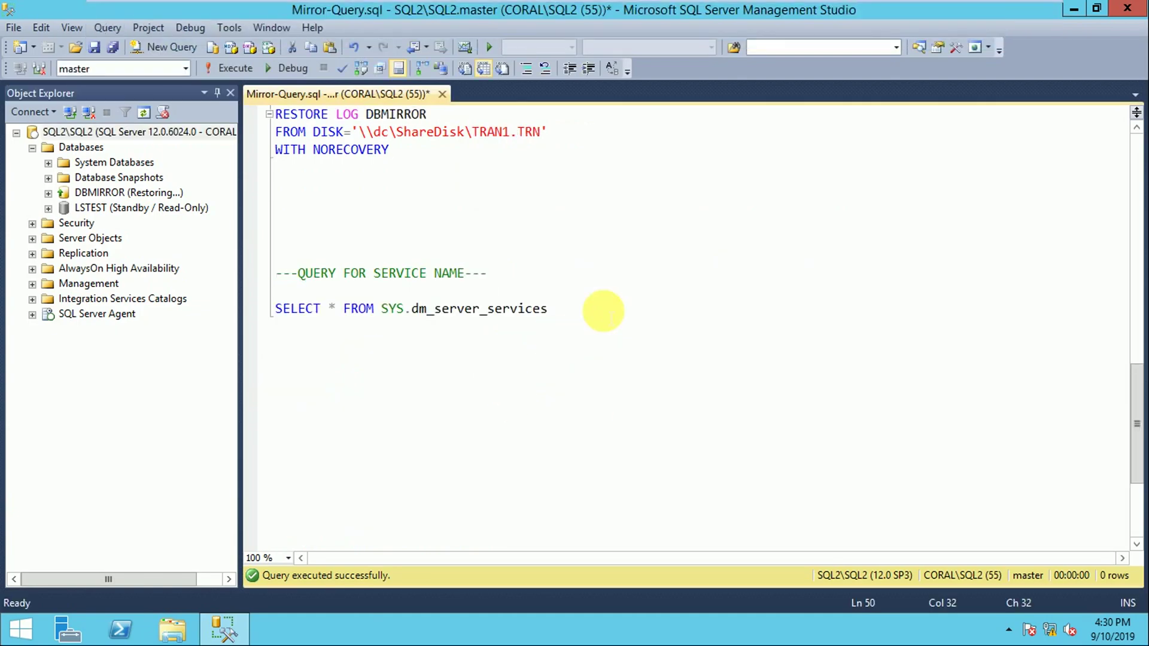
pyautogui.moveTo(603, 310); pyautogui.dragTo(274, 311)
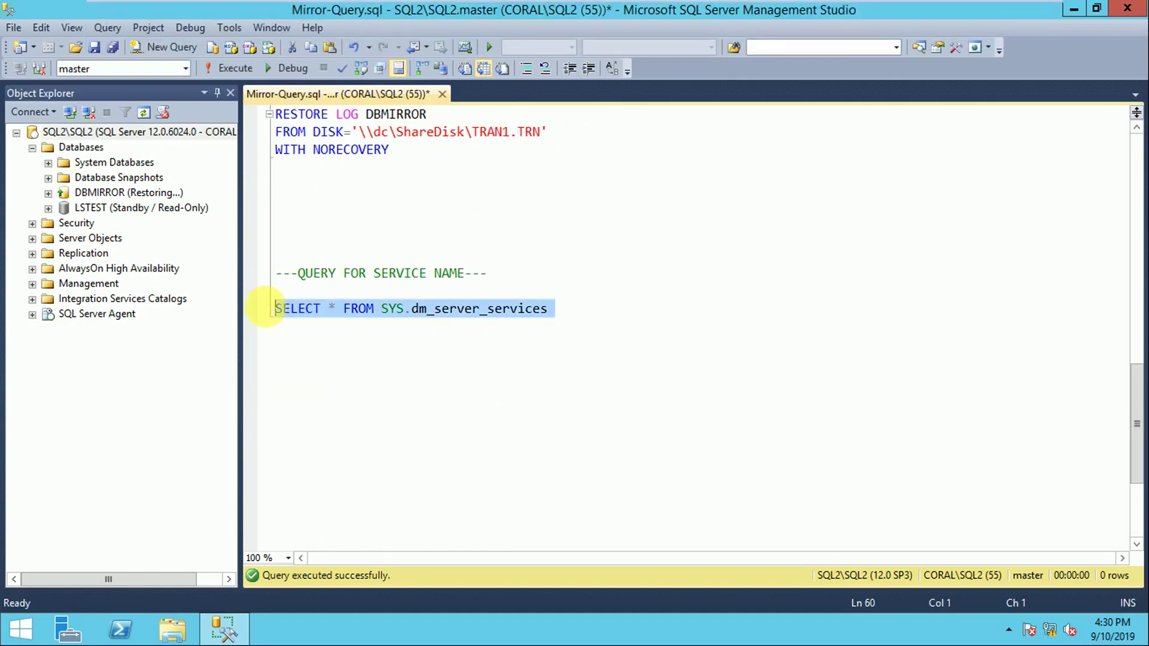
pyautogui.click(231, 69)
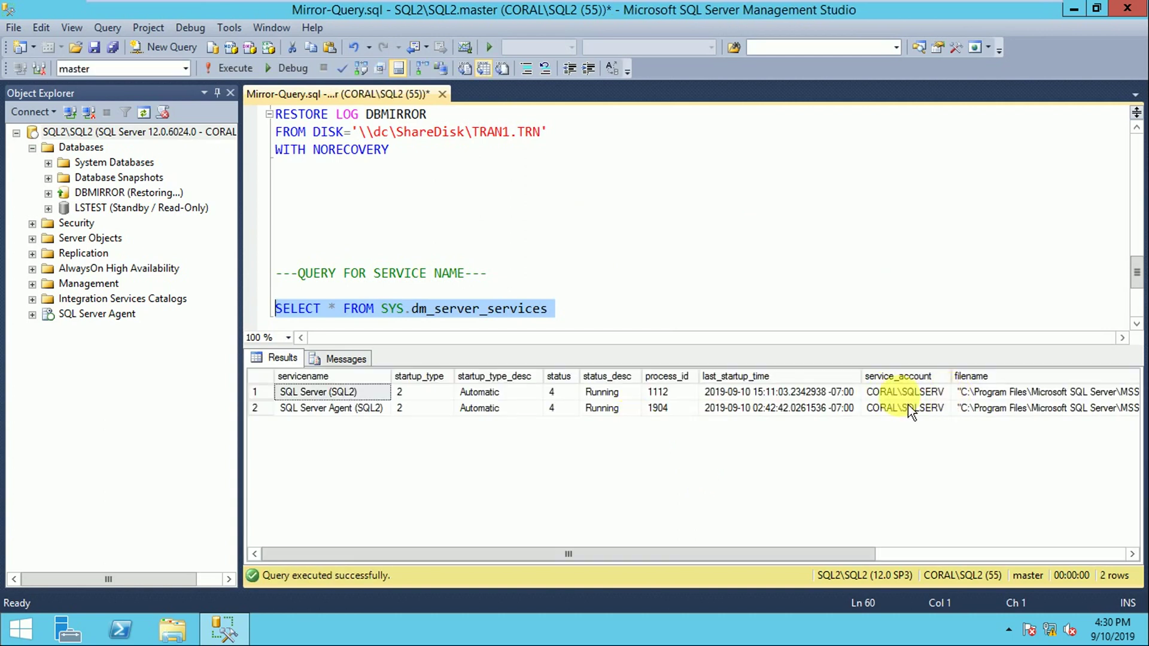
# Copy the service account of SQL Server (SQL2) from the query results and return to the wizard on SQL1.
pyautogui.click(905, 398)
pyautogui.rightClick(900, 398)
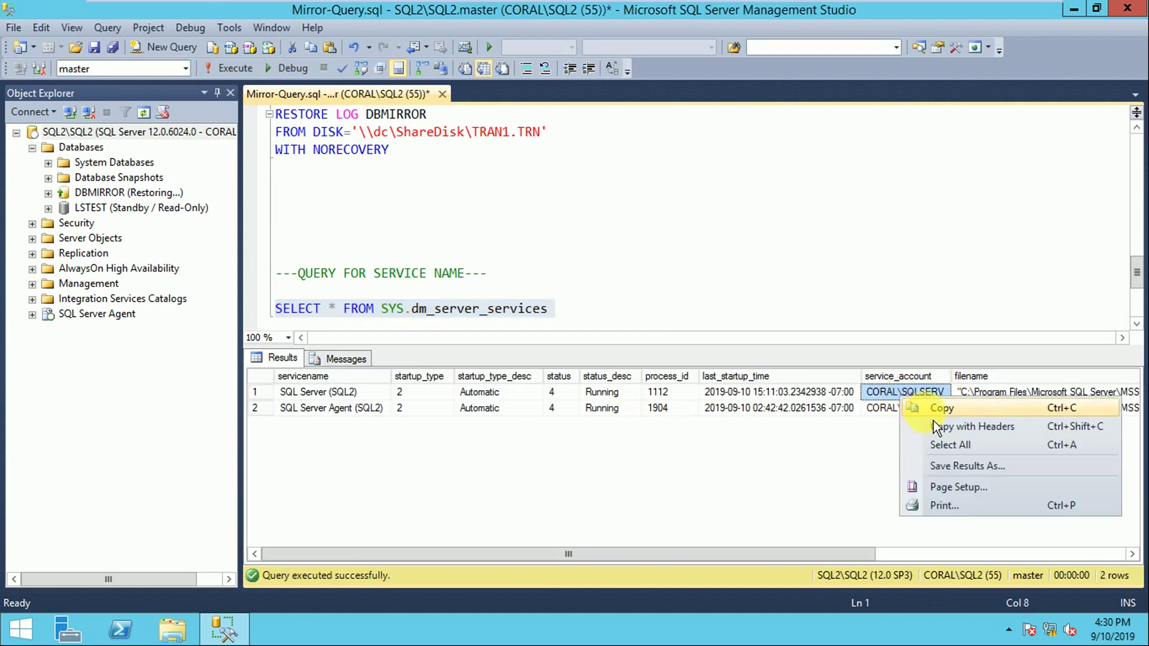
pyautogui.click(934, 409)
pyautogui.moveTo(300, 11)
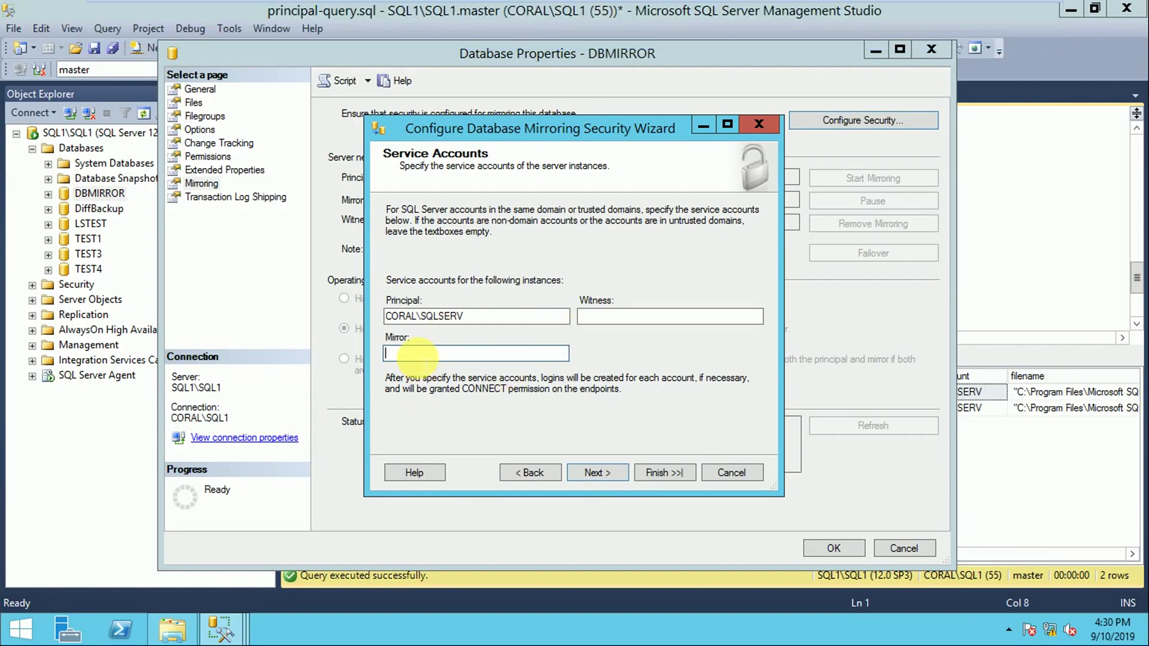
# Paste CORAL\SQLSERV as the mirror's service account and switch to the SQL3 virtual machine.
pyautogui.rightClick(414, 357)
pyautogui.click(407, 426)
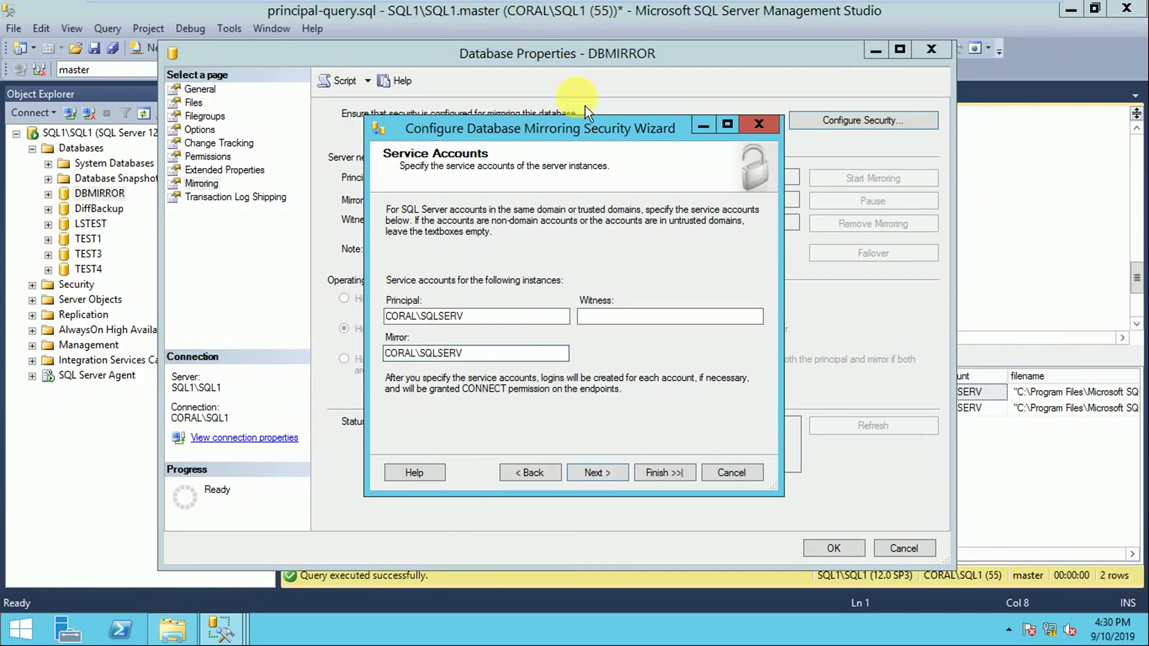
pyautogui.moveTo(478, 6)
pyautogui.click(416, 12)
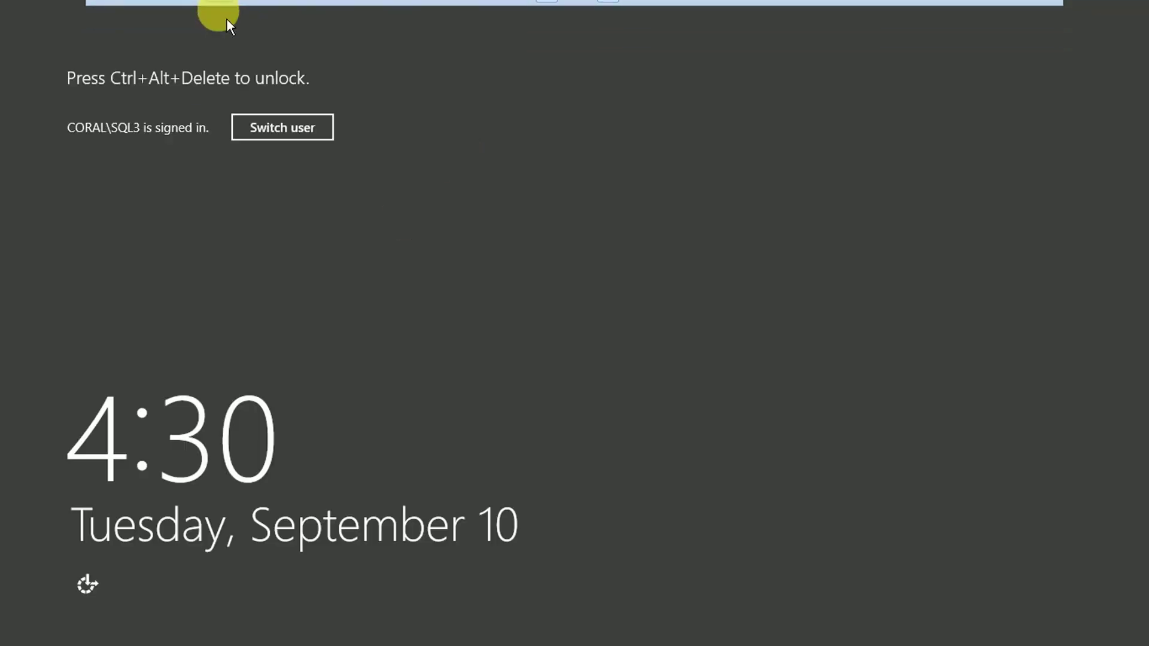
# Unlock the Windows session on the SQL3 virtual machine by entering the account password.
pyautogui.moveTo(209, 1)
pyautogui.click(219, 36)
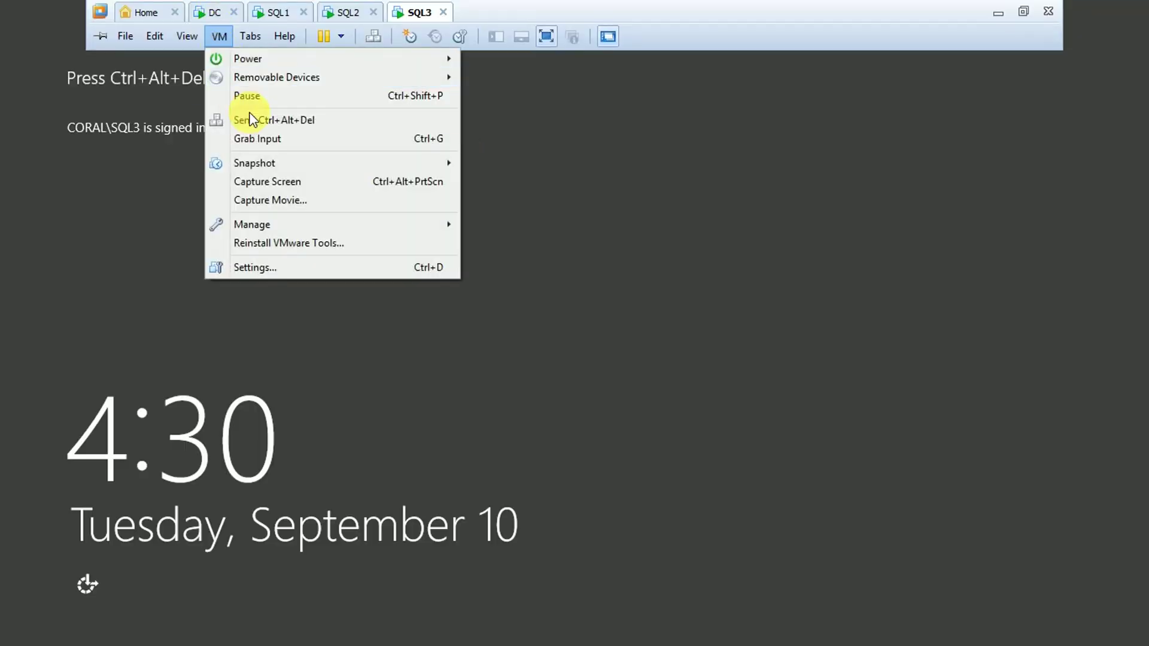
pyautogui.click(251, 118)
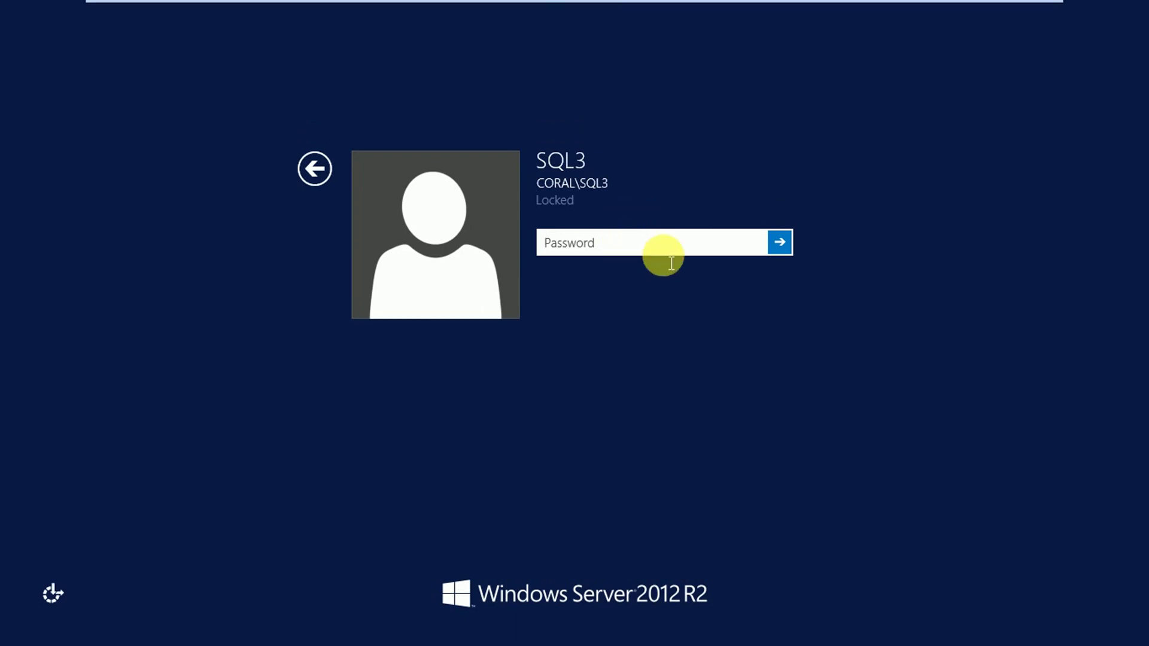
pyautogui.write('*************')
pyautogui.press('Return')
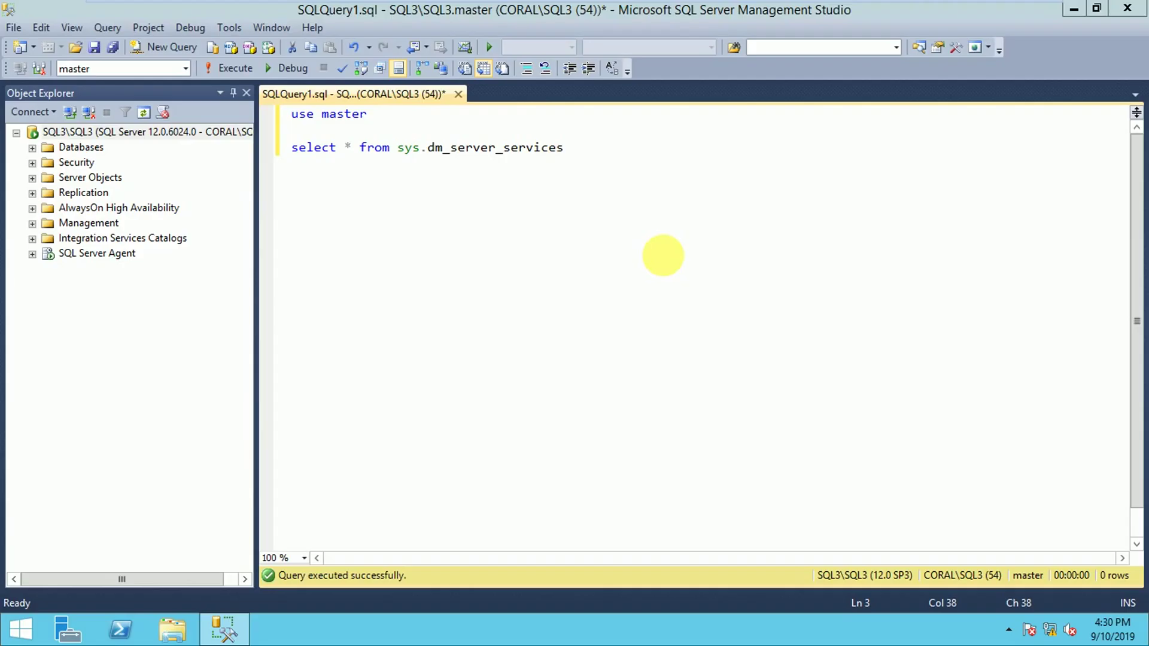
# Run the select * from sys.dm_server_services script on SQL3 and copy the service account of SQL Server (SQL3).
pyautogui.moveTo(569, 147); pyautogui.dragTo(291, 113)
pyautogui.click(227, 68)
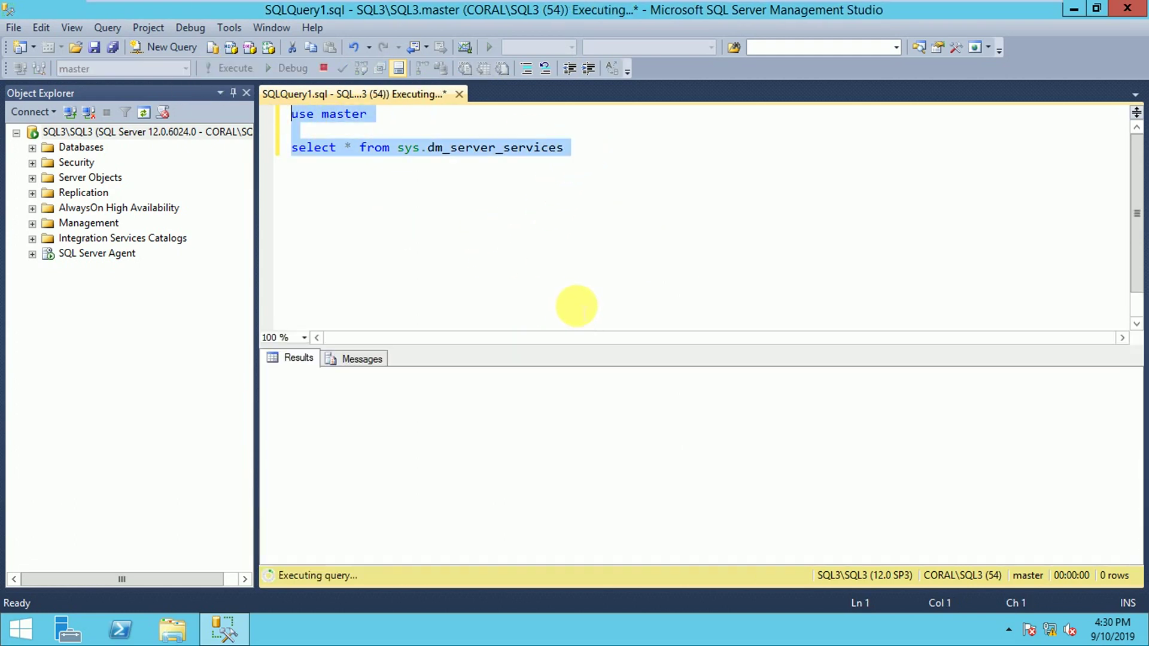
pyautogui.click(925, 394)
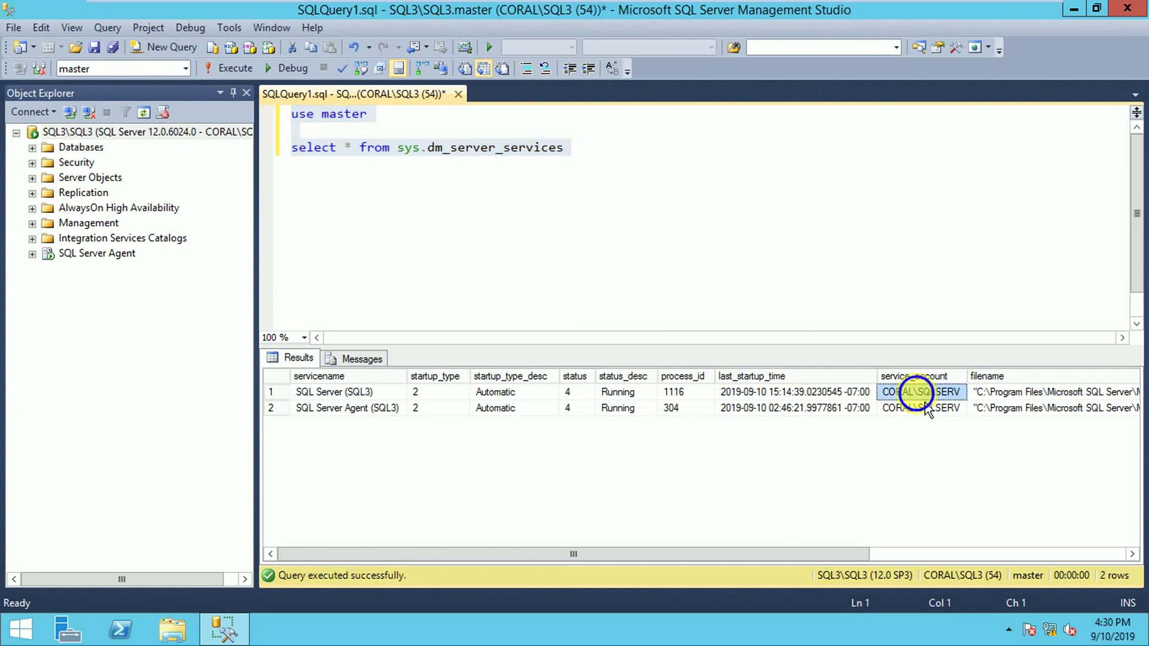
pyautogui.rightClick(925, 396)
pyautogui.click(943, 403)
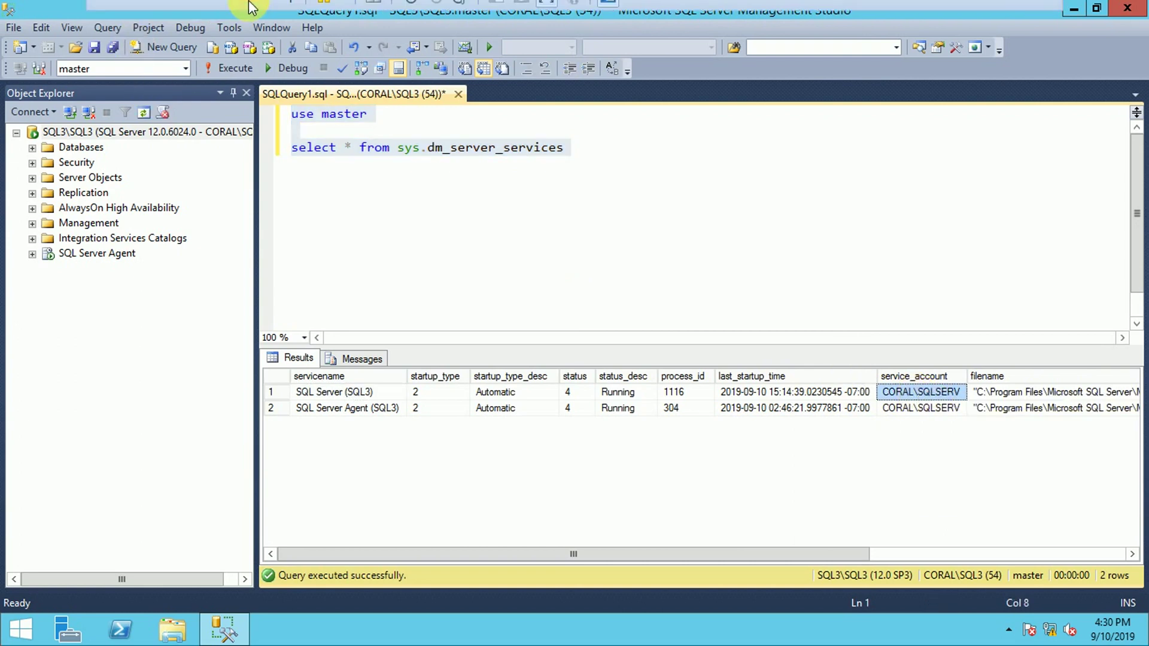
# Return to the wizard on SQL1, paste CORAL\SQLSERV as the witness's service account and advance to the summary page.
pyautogui.click(274, 12)
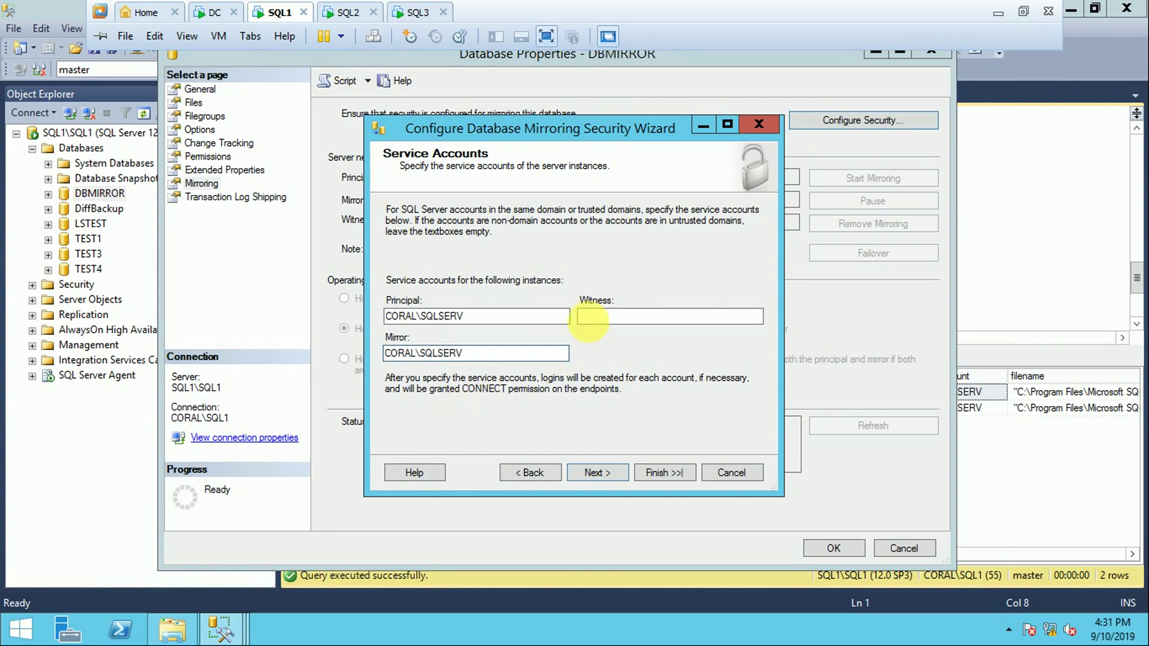
pyautogui.rightClick(589, 317)
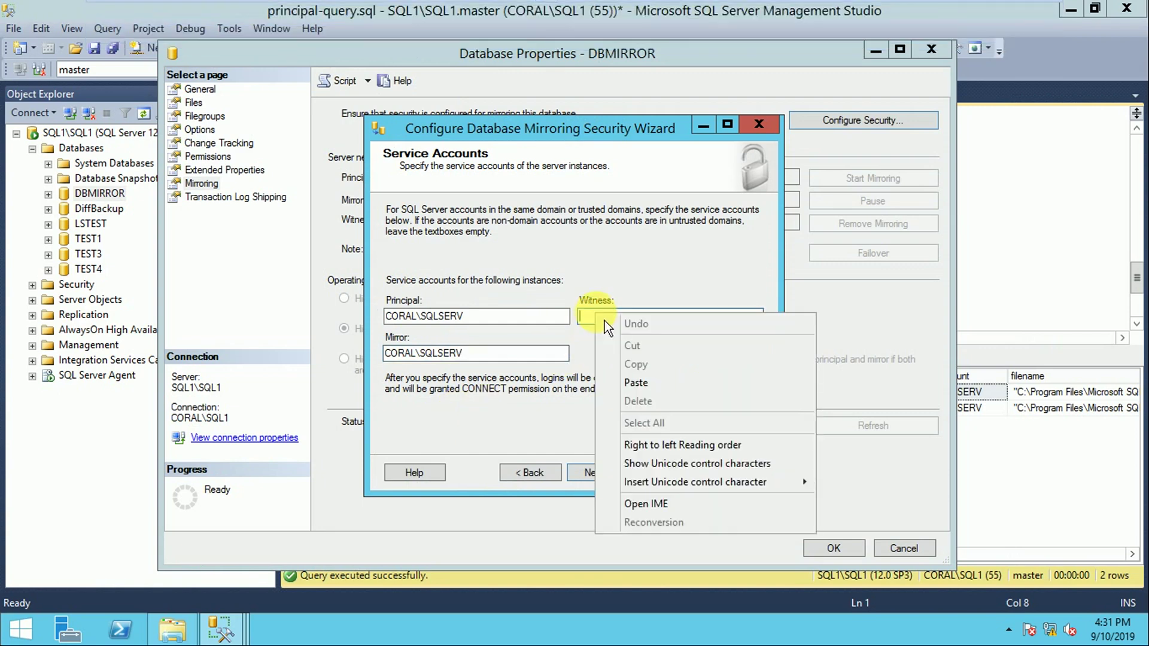
pyautogui.click(625, 379)
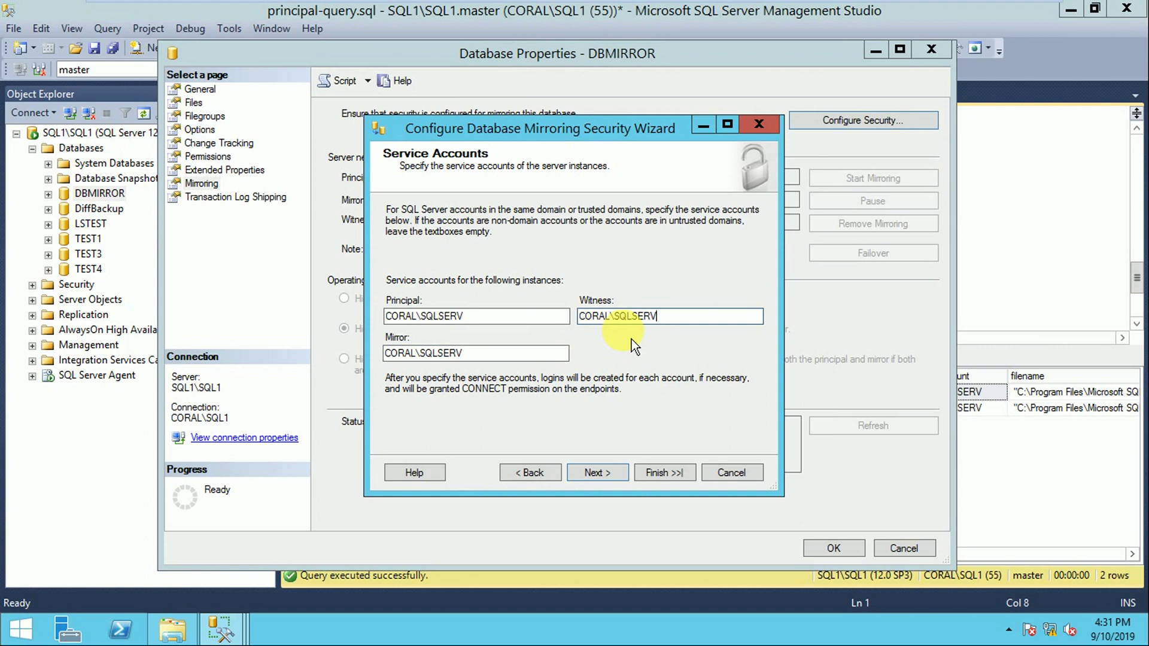
pyautogui.click(591, 473)
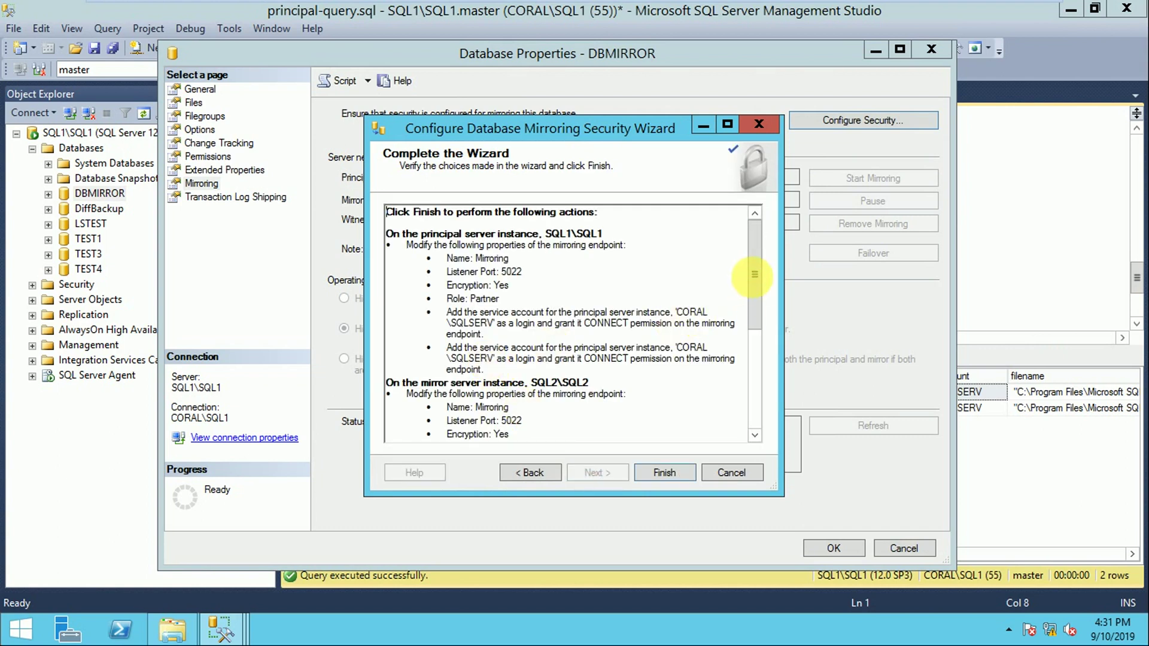
# Review the wizard summary for the principal, mirror and witness endpoints, including names, listener ports, encryption, roles and service account permissions.
pyautogui.moveTo(752, 276)
pyautogui.mouseDown()
pyautogui.moveTo(764, 308)
pyautogui.moveTo(758, 379)
pyautogui.moveTo(752, 268)
pyautogui.mouseUp()
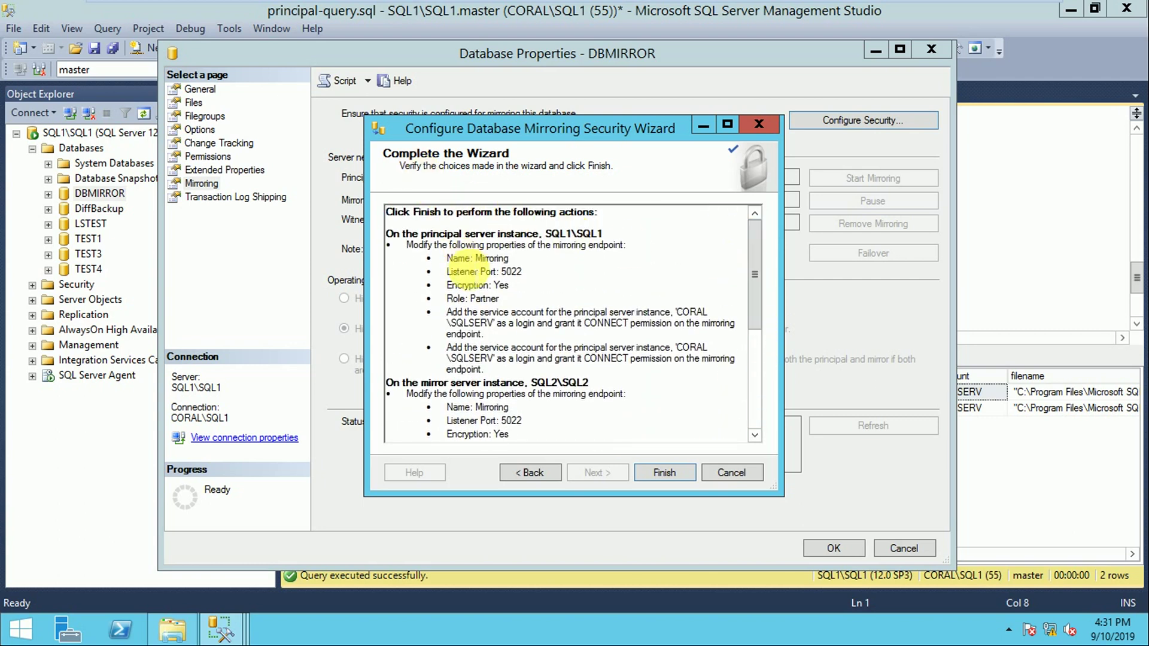
pyautogui.moveTo(389, 222); pyautogui.dragTo(457, 354)
pyautogui.click(453, 357)
pyautogui.scroll(-3, 461, 357)
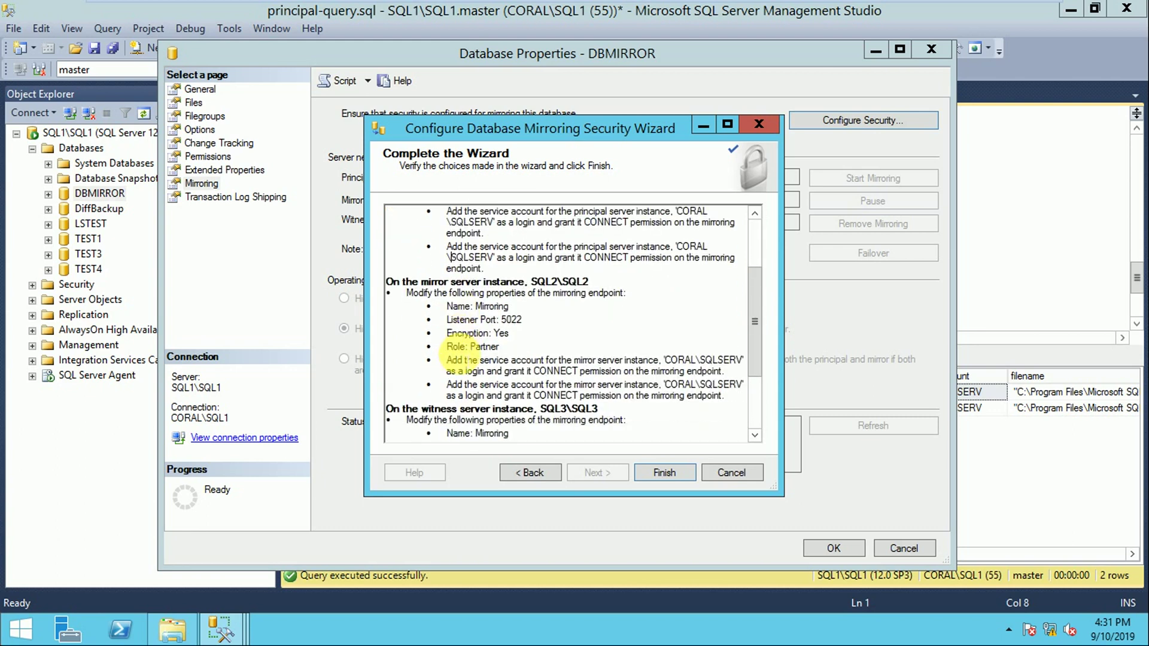
pyautogui.scroll(-3, 454, 357)
pyautogui.scroll(10, 454, 357)
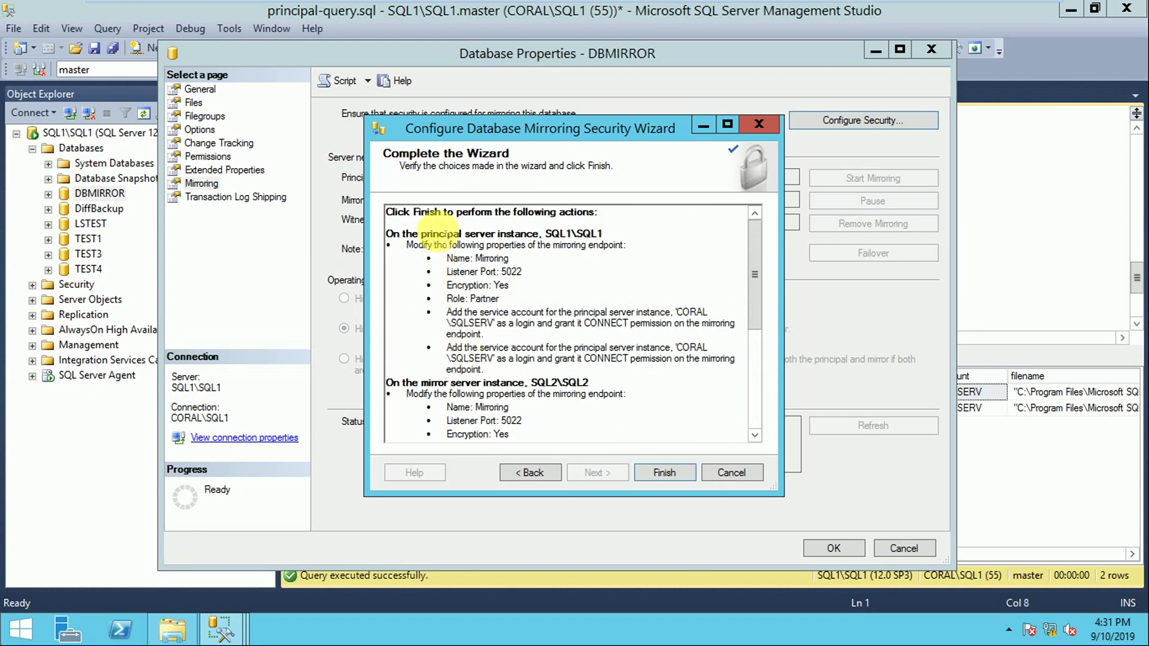
pyautogui.moveTo(445, 256); pyautogui.dragTo(461, 327)
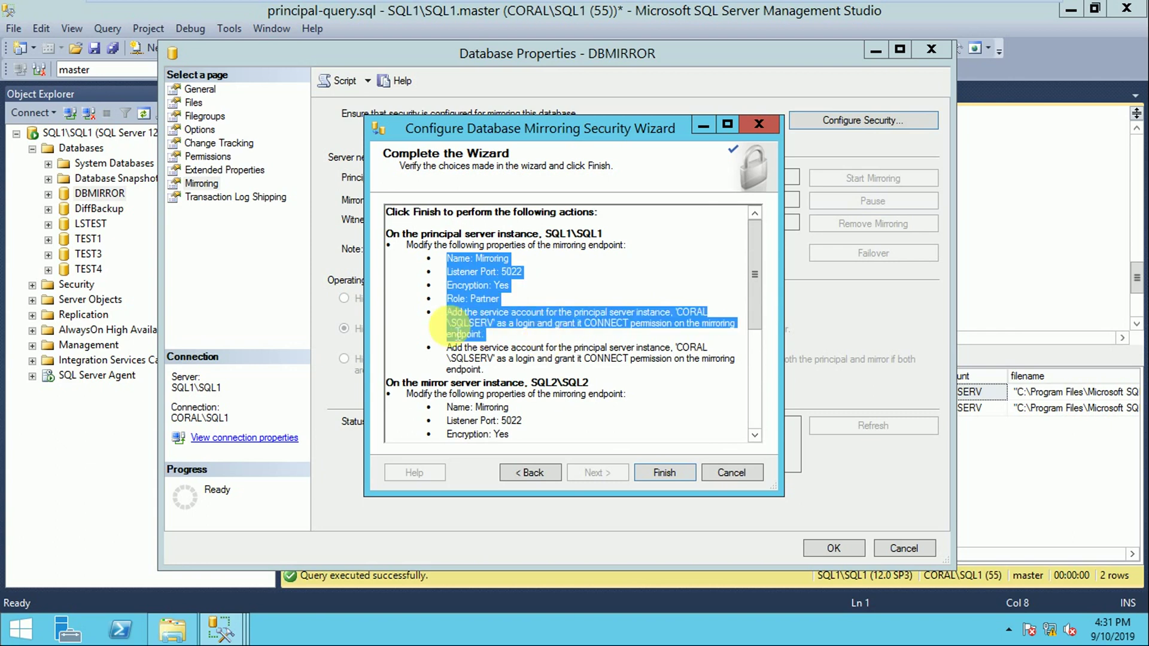
pyautogui.click(462, 311)
pyautogui.moveTo(447, 285); pyautogui.dragTo(500, 298)
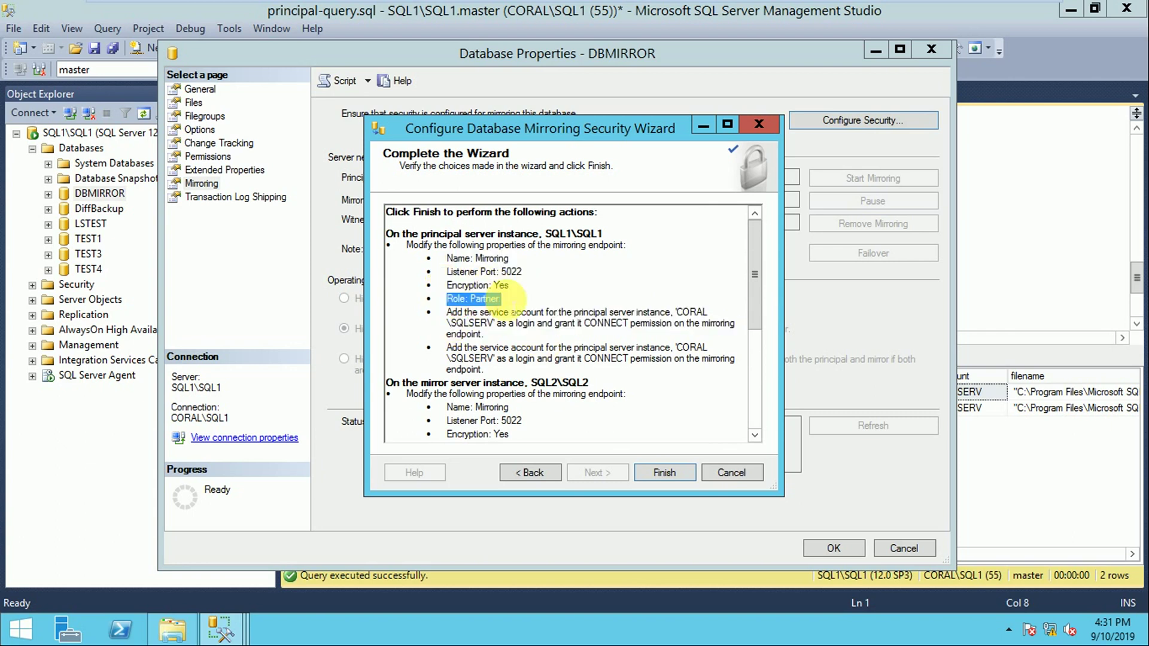
pyautogui.scroll(-2, 575, 344)
pyautogui.scroll(-5, 576, 344)
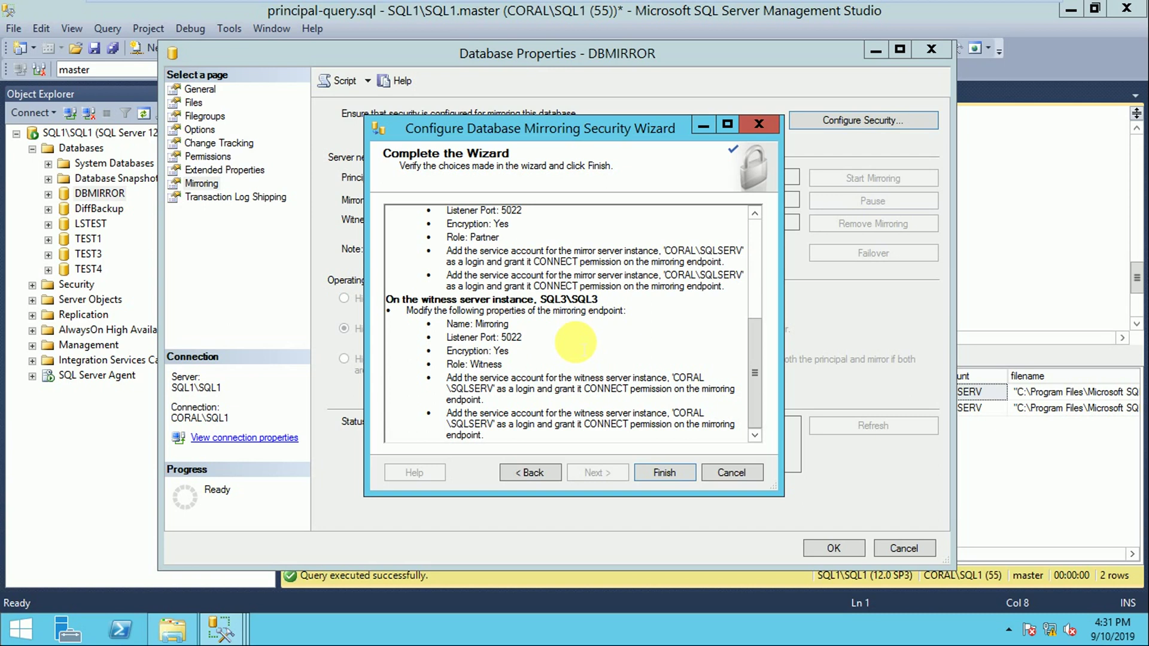
# Finish the security wizard, widen the Action column to check each endpoint's configuration result, and close the wizard.
pyautogui.click(665, 474)
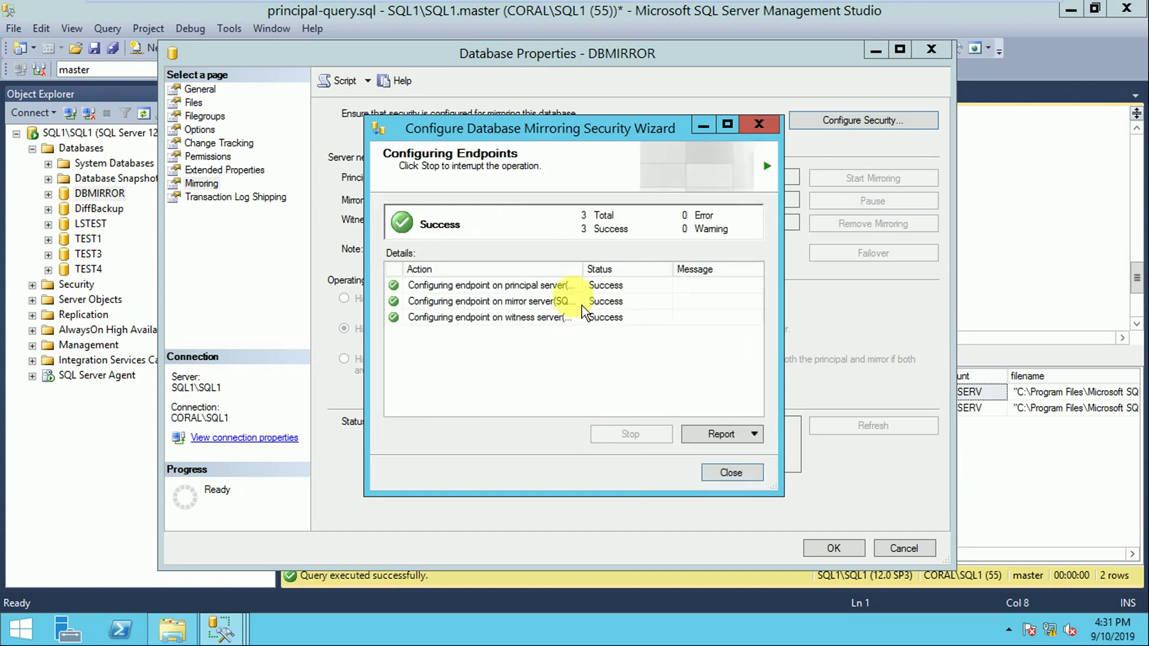
pyautogui.moveTo(586, 269); pyautogui.dragTo(614, 276)
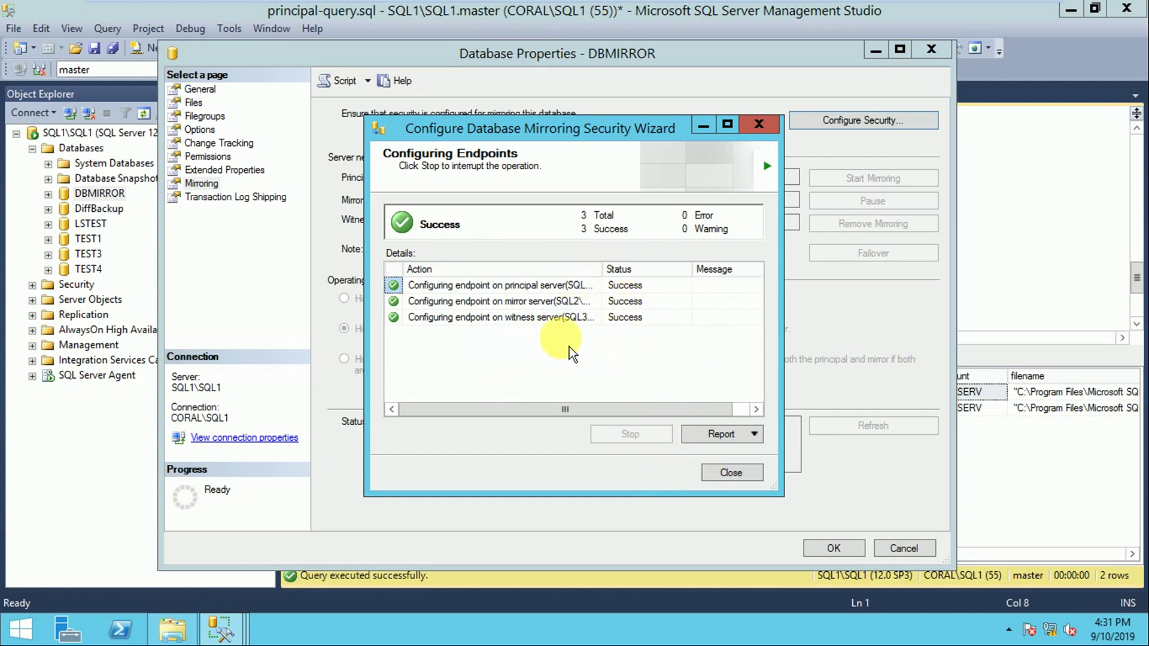
pyautogui.click(526, 293)
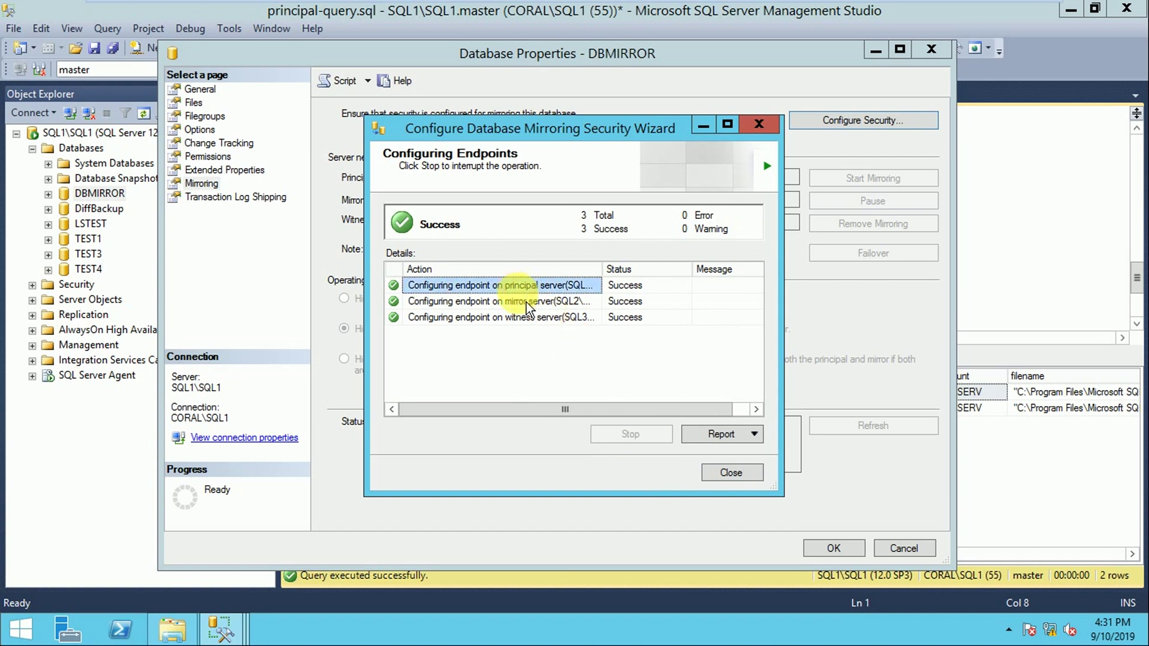
pyautogui.click(526, 304)
pyautogui.press('Down')
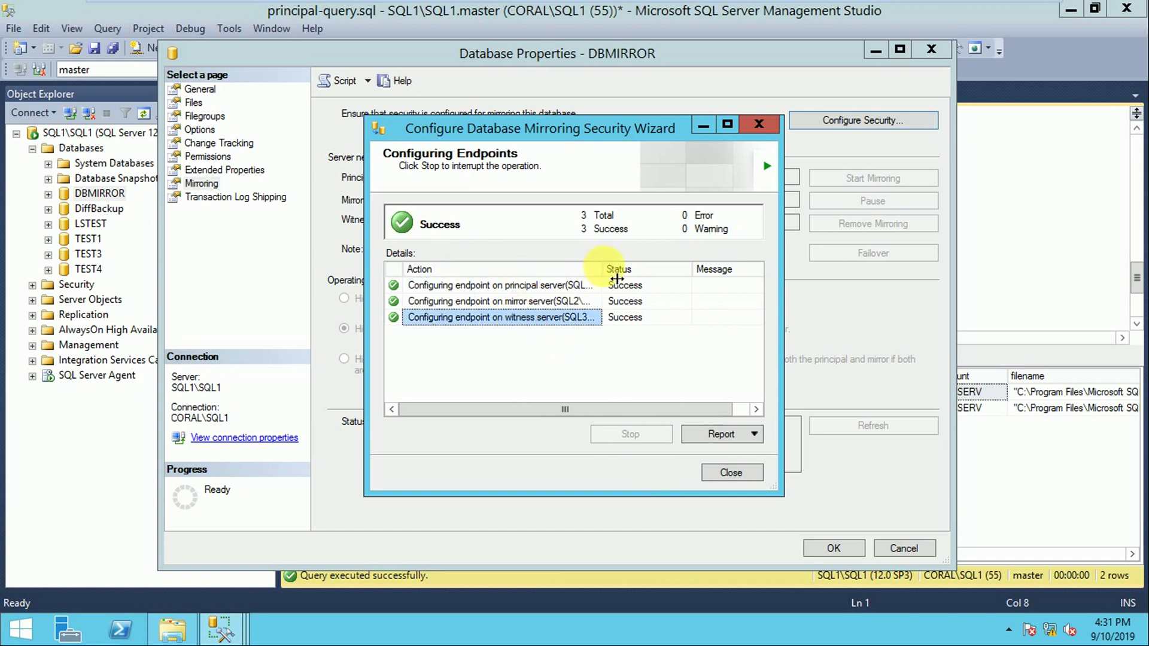
pyautogui.moveTo(603, 271); pyautogui.dragTo(673, 269)
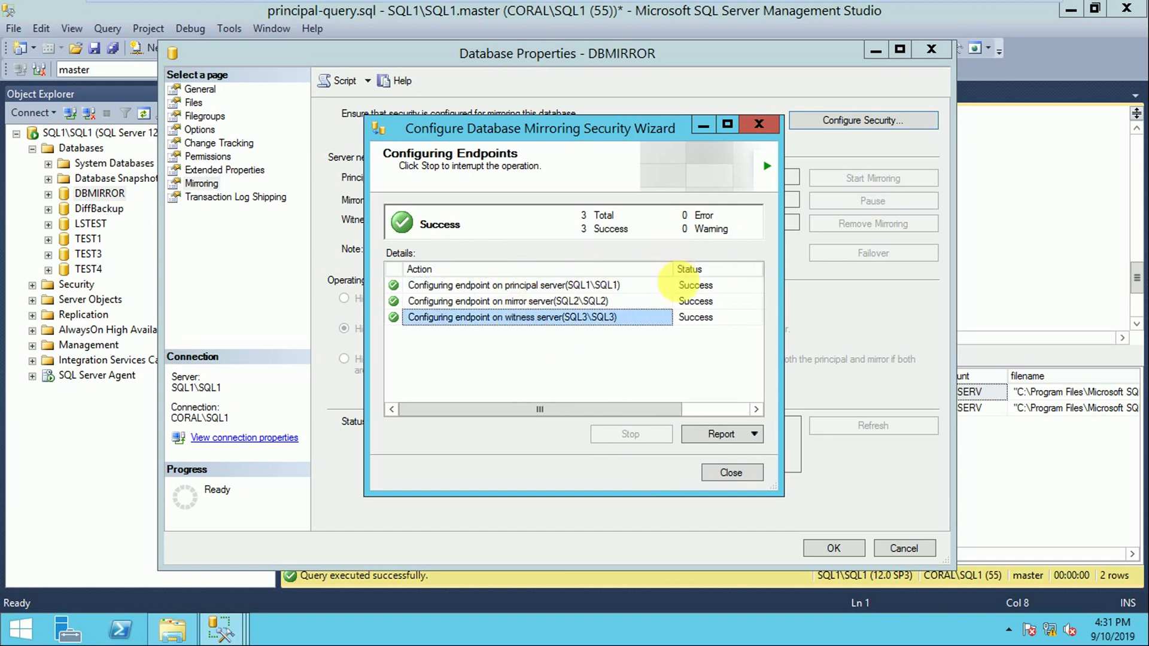
pyautogui.click(731, 473)
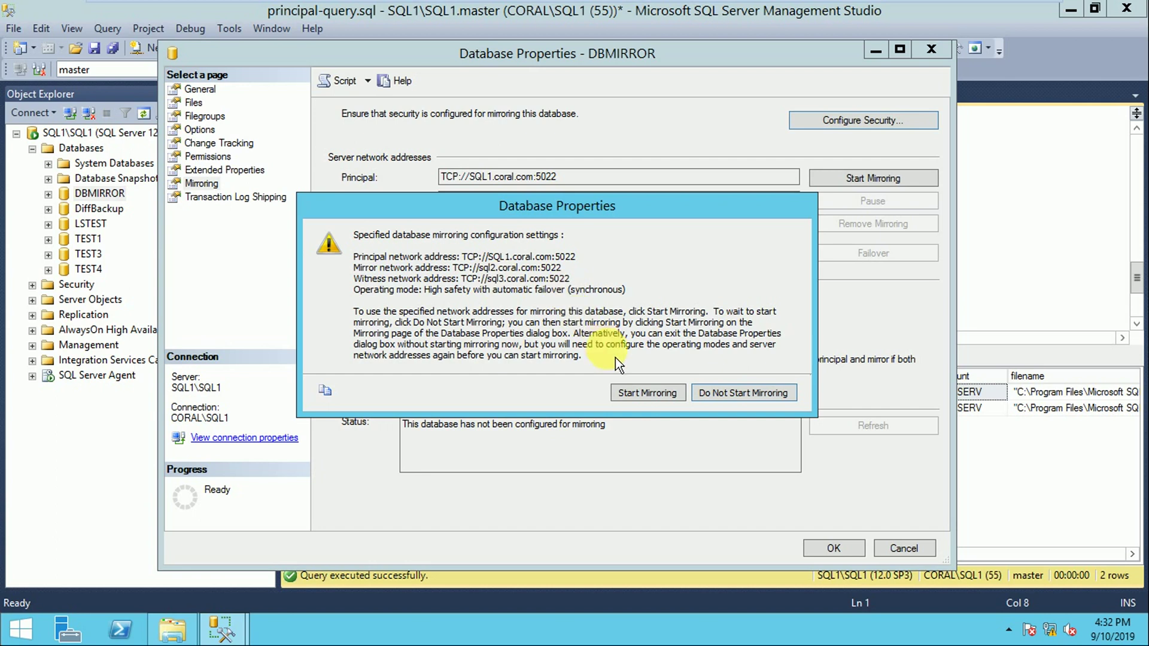
# Start mirroring DBMIRROR with the specified network addresses, check the synchronization status and accept the database properties.
pyautogui.click(649, 393)
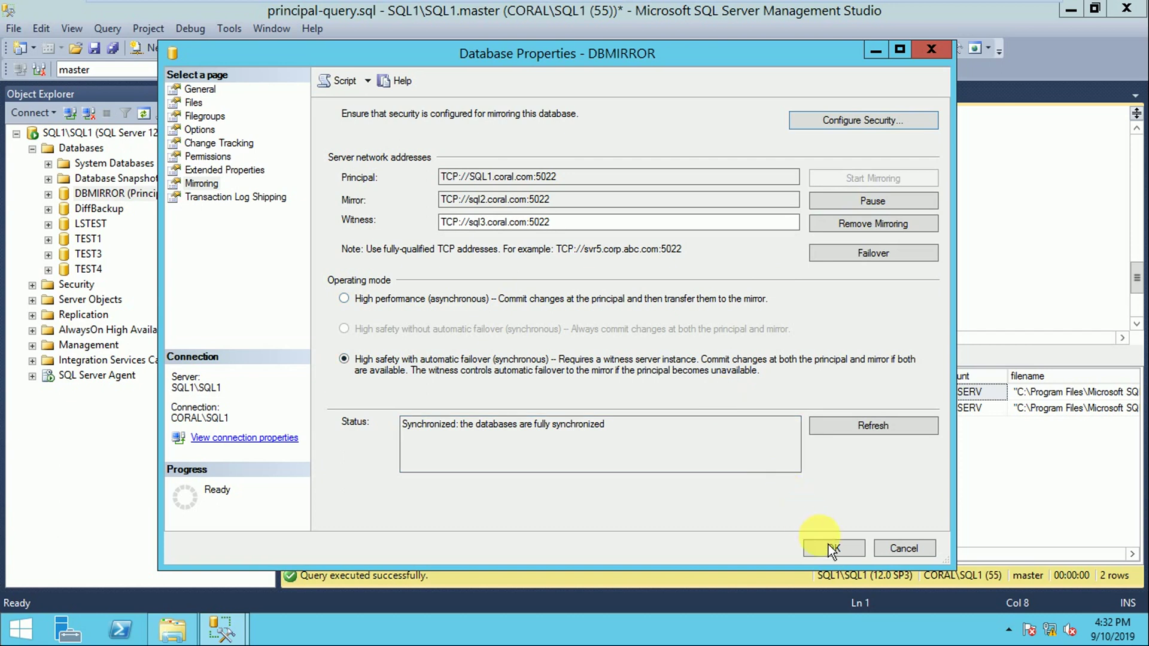
pyautogui.click(433, 447)
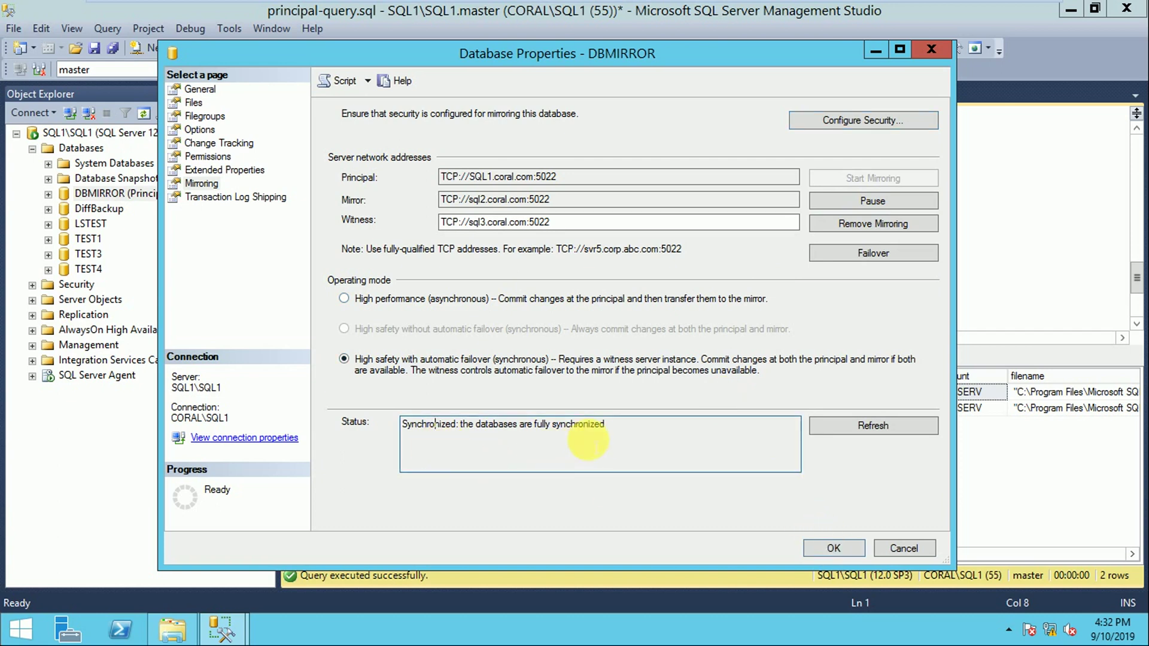
pyautogui.click(611, 429)
pyautogui.moveTo(611, 429); pyautogui.dragTo(662, 445)
pyautogui.click(471, 460)
pyautogui.click(660, 445)
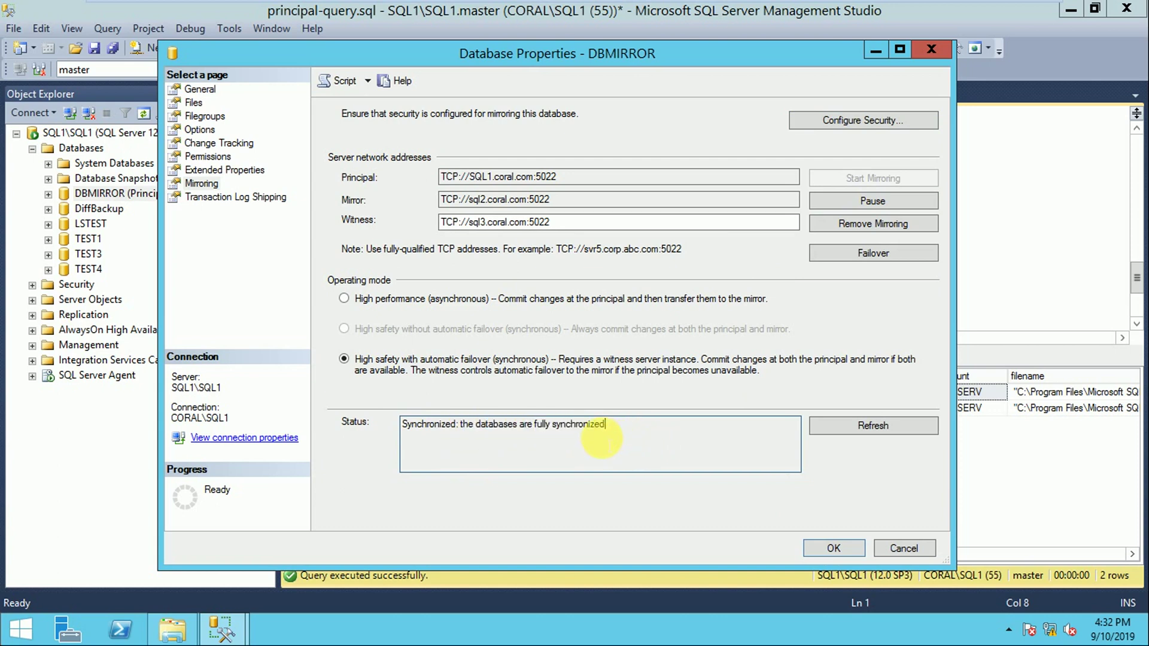
pyautogui.click(839, 556)
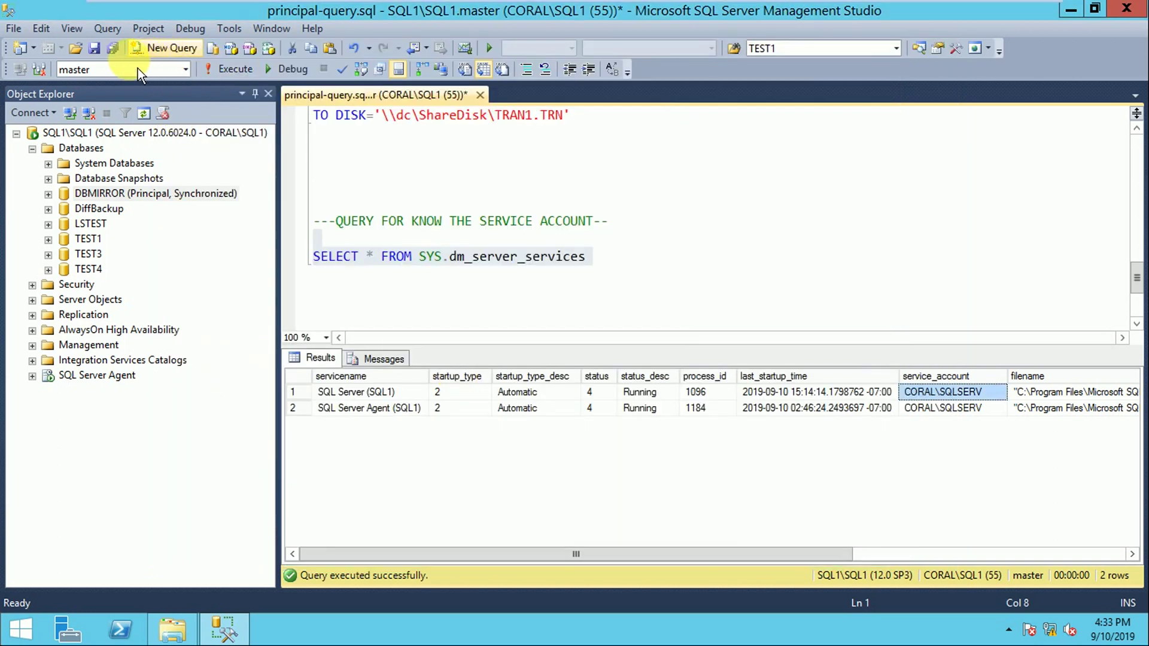
# Refresh Object Explorer on SQL1 with DBMIRROR selected and slightly narrow the explorer pane to check the database's state.
pyautogui.click(158, 193)
pyautogui.click(143, 113)
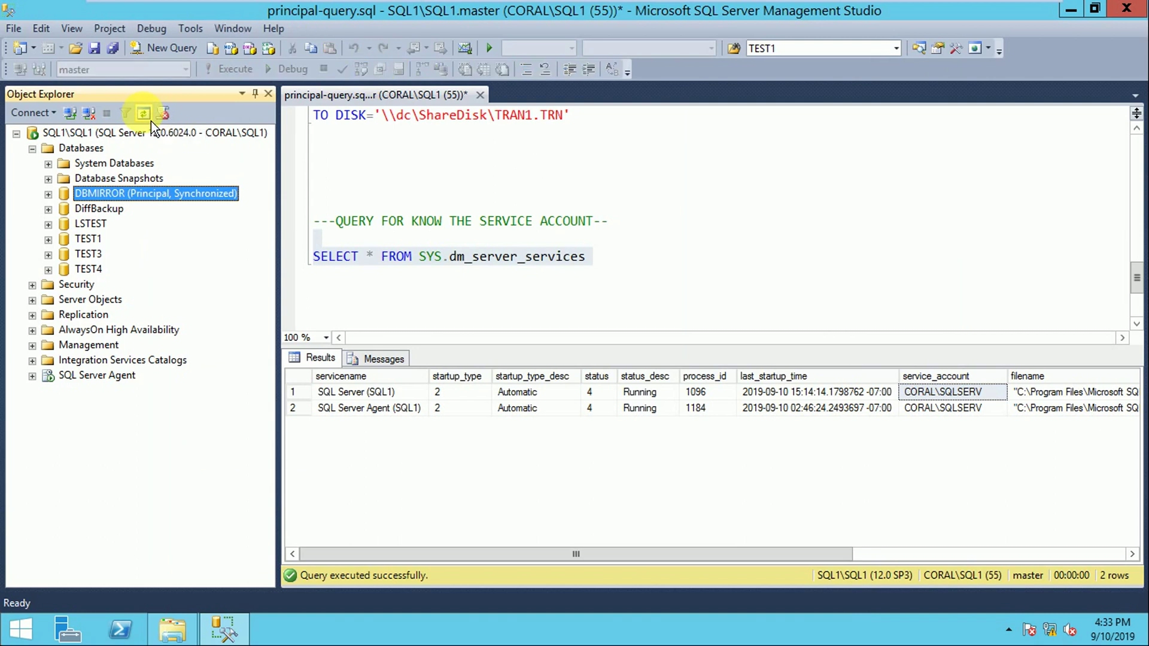
pyautogui.moveTo(286, 214)
pyautogui.mouseDown()
pyautogui.moveTo(274, 203)
pyautogui.moveTo(276, 214)
pyautogui.mouseUp()
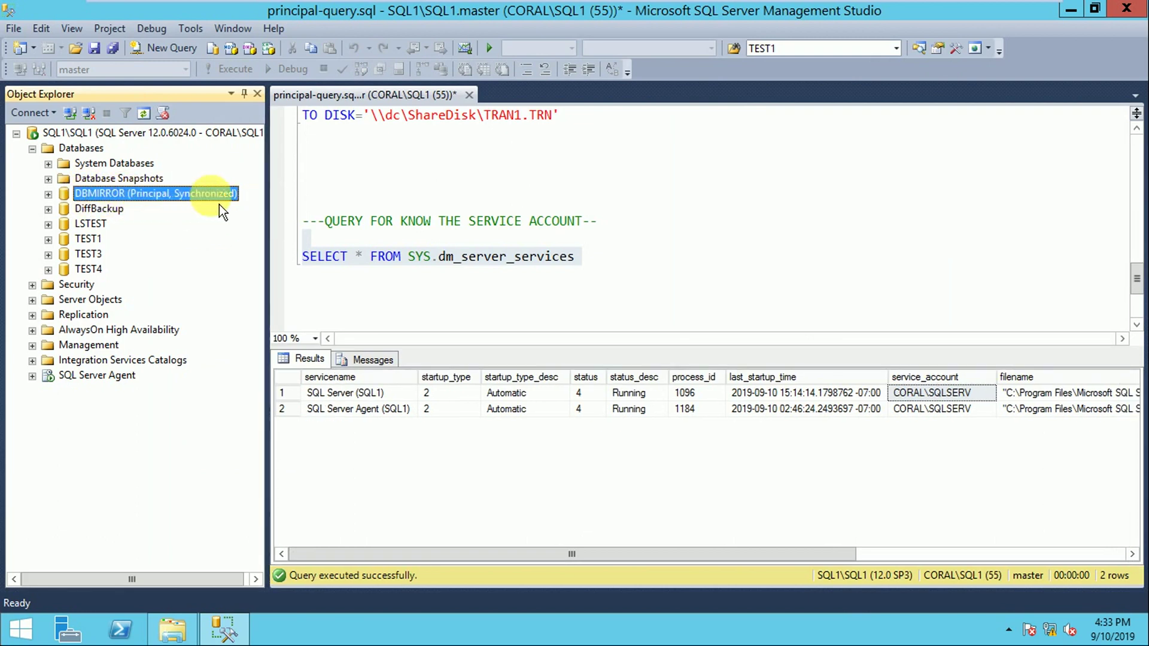
# Switch to SQL2, refresh its server tree and widen Object Explorer to check DBMIRROR's full mirroring state.
pyautogui.click(350, 12)
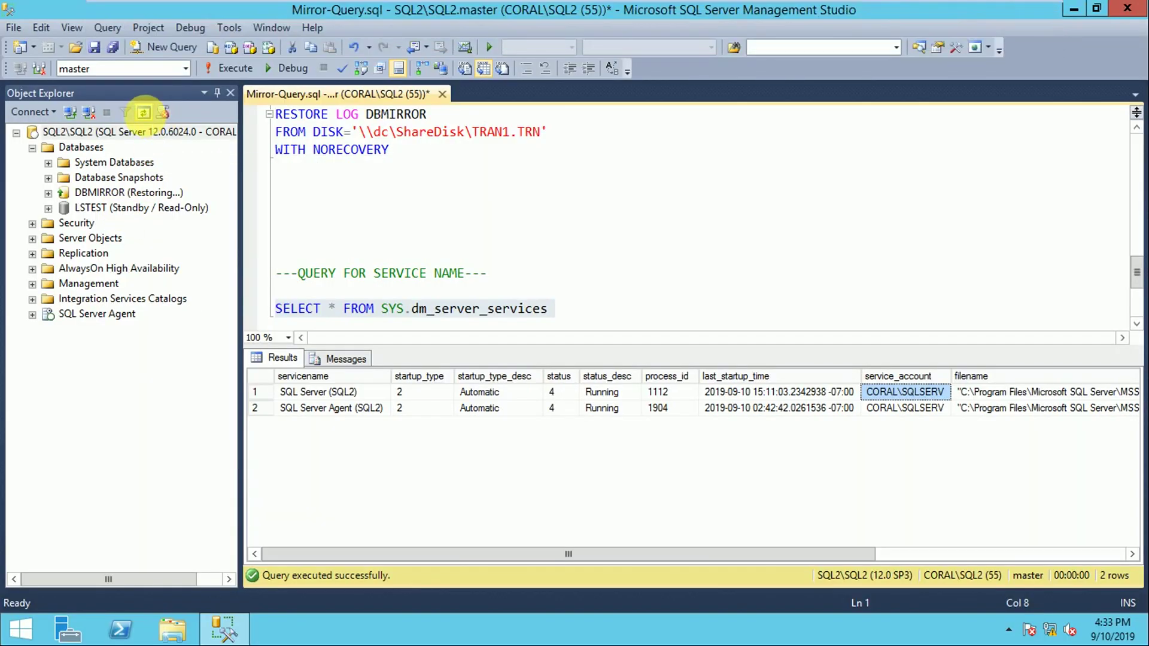
pyautogui.click(151, 129)
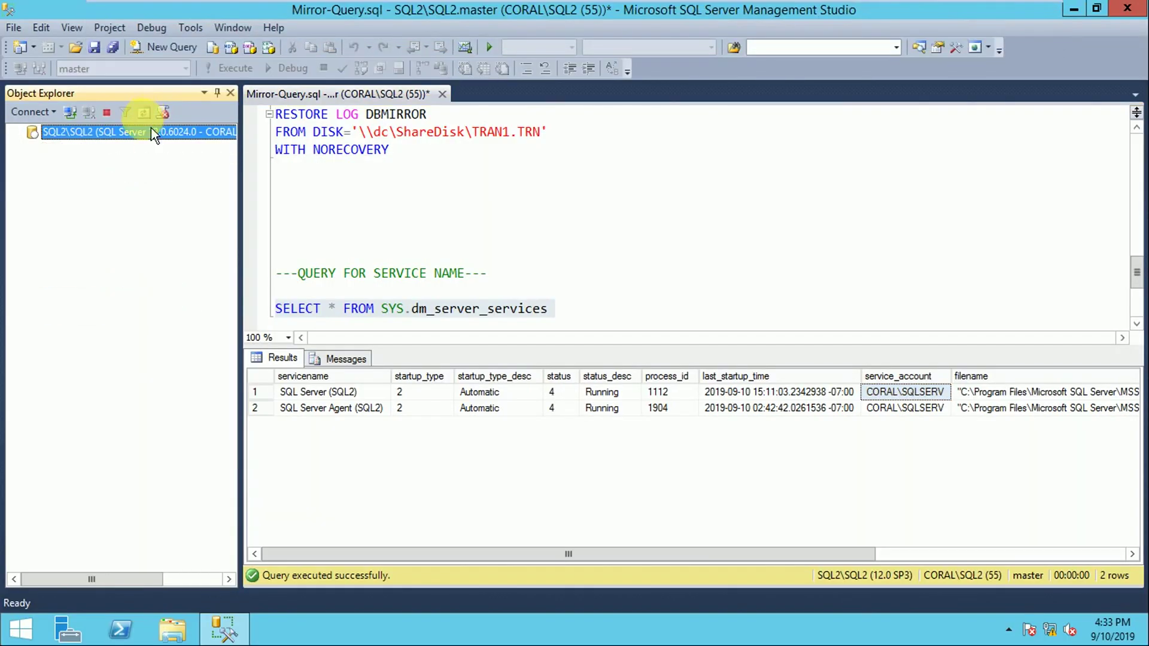
pyautogui.click(33, 148)
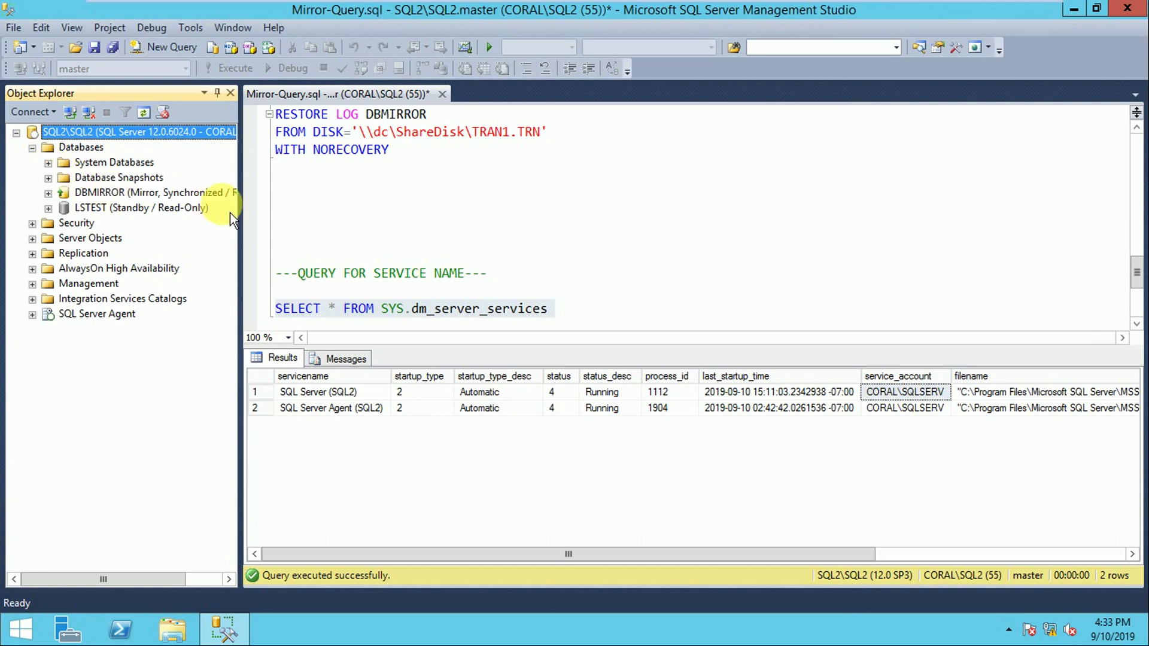
pyautogui.moveTo(239, 162); pyautogui.dragTo(357, 185)
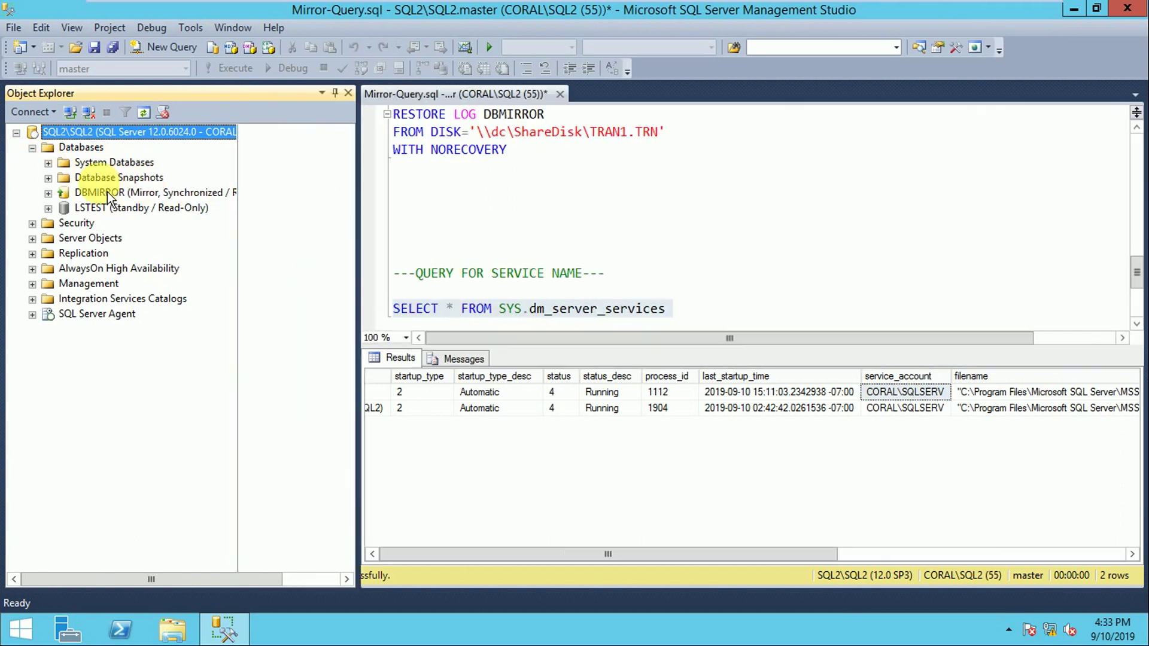
pyautogui.click(117, 197)
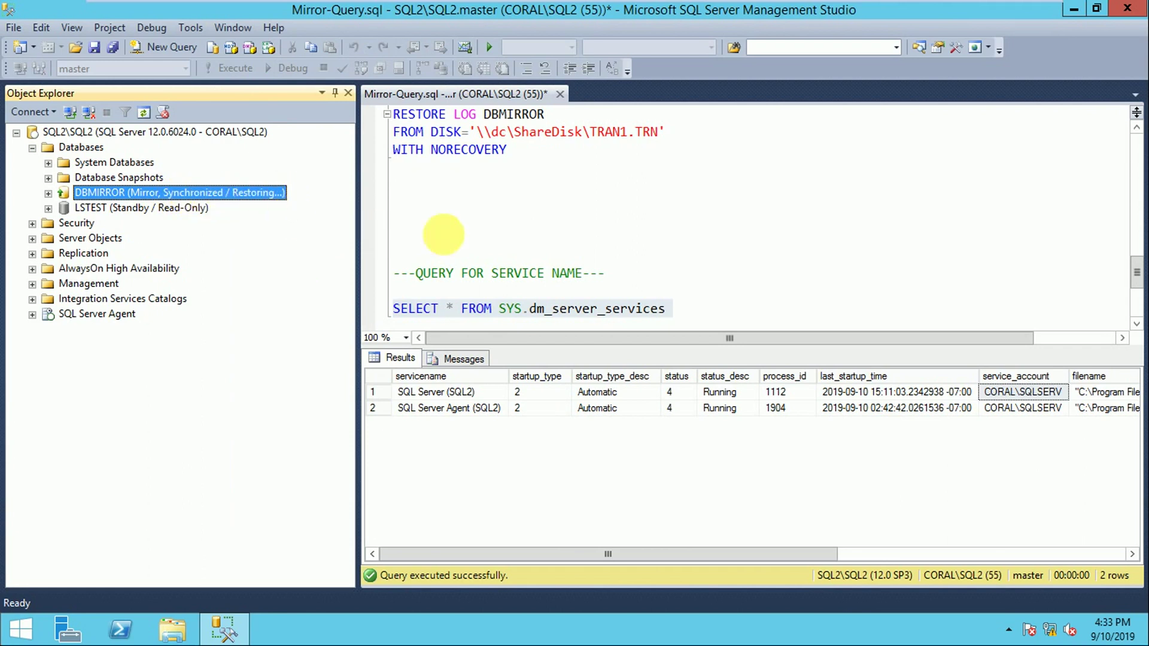
pyautogui.click(495, 219)
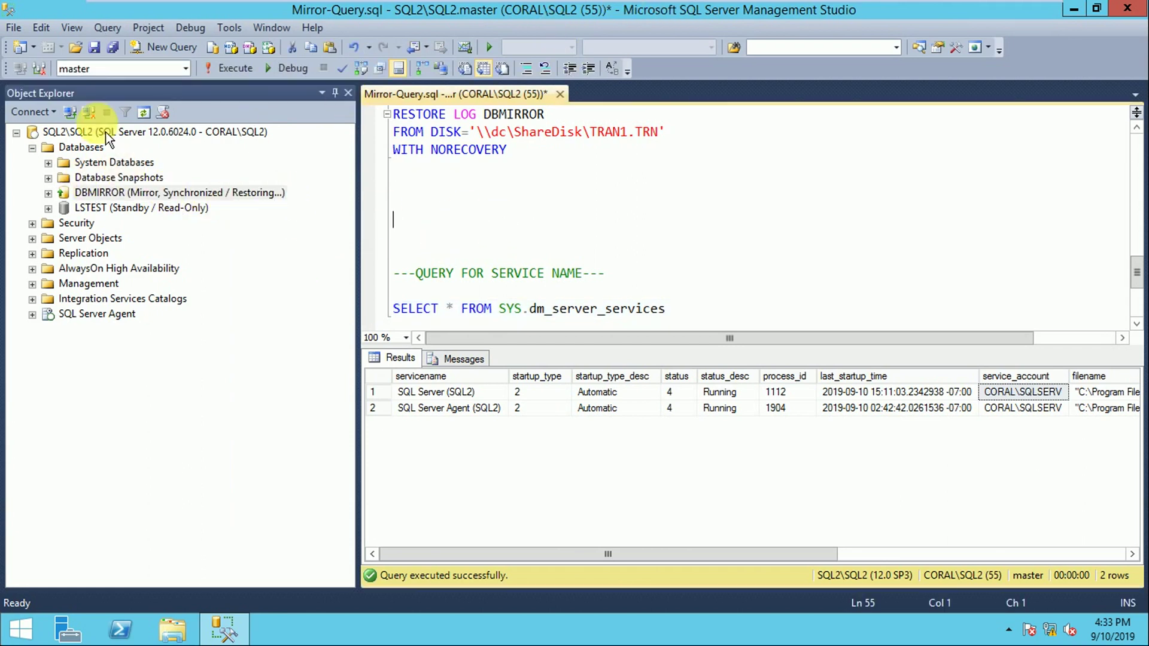
pyautogui.click(142, 93)
# Return to the SQL1 virtual machine and go back to the earlier part of the principal-query.sql script.
pyautogui.moveTo(443, 8)
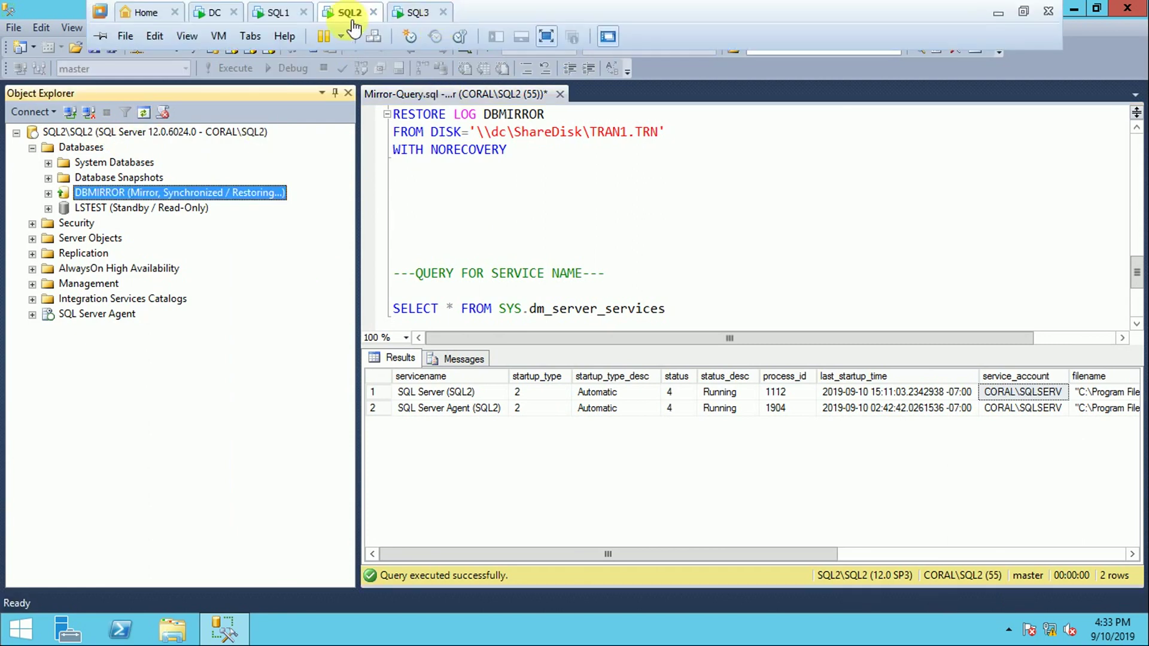
pyautogui.click(277, 10)
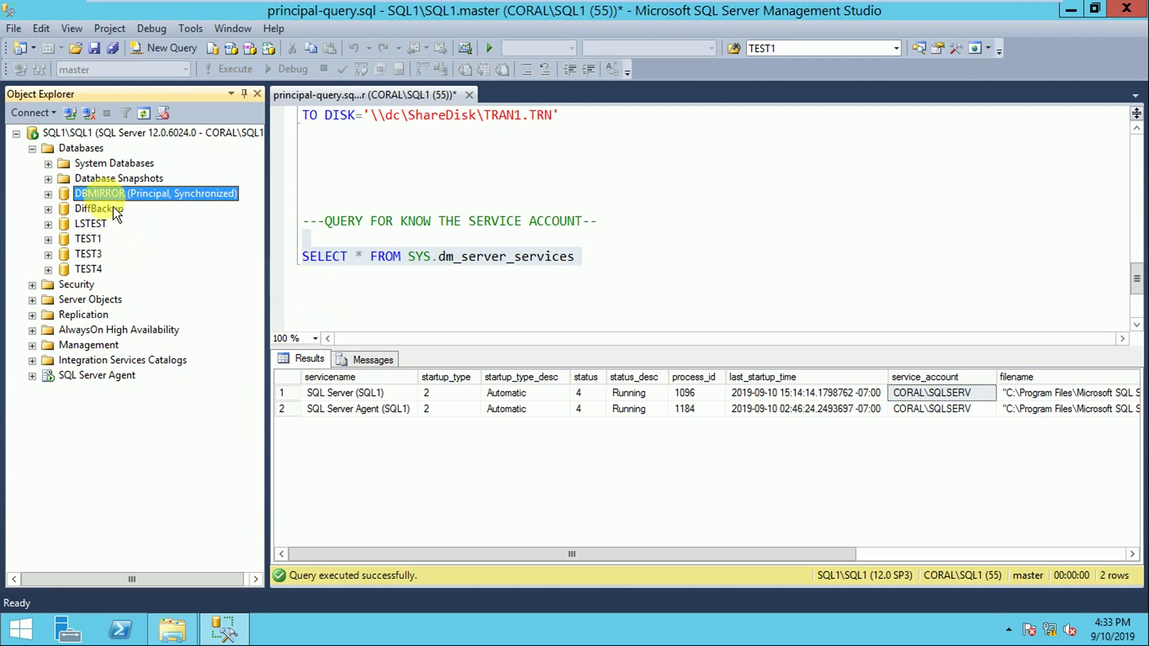
pyautogui.click(642, 182)
pyautogui.scroll(17, 642, 182)
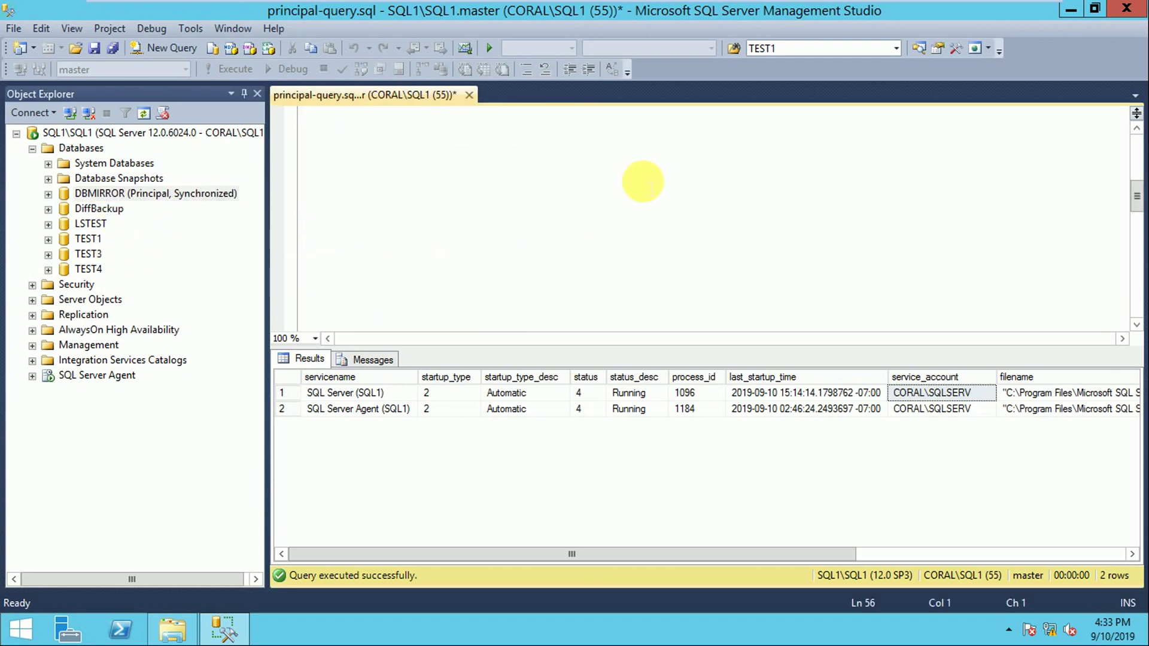